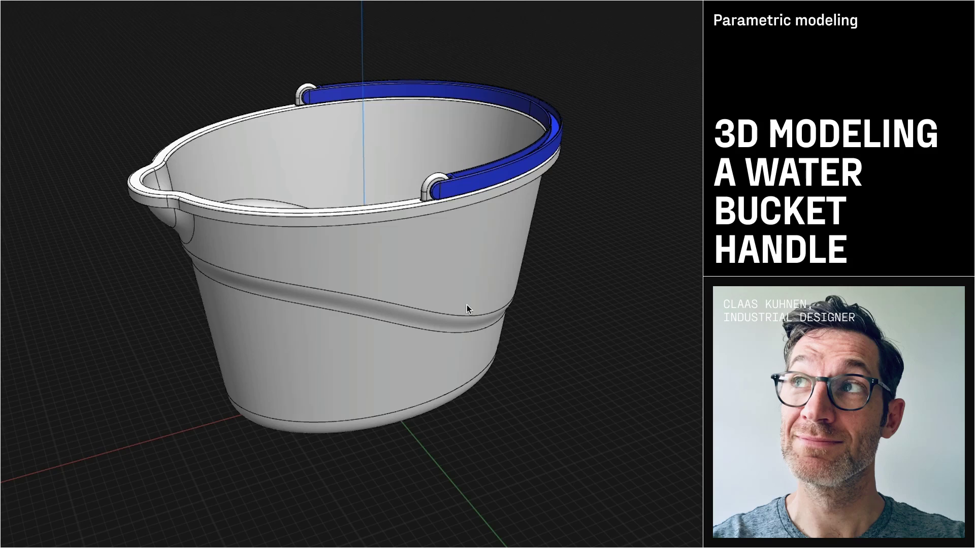
Orbit the view around the bucket body to look down into it from above
mouse_move(363, 306)
middle_down()
mouse_move(369, 201)
mouse_move(358, 343)
mouse_move(366, 289)
mouse_move(372, 300)
middle_up()
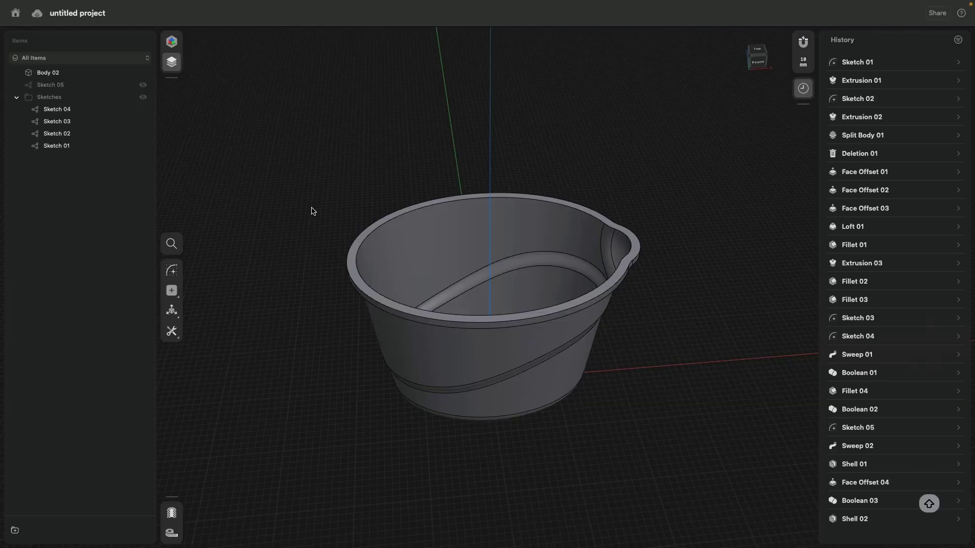
scroll(311, 211, up, 3)
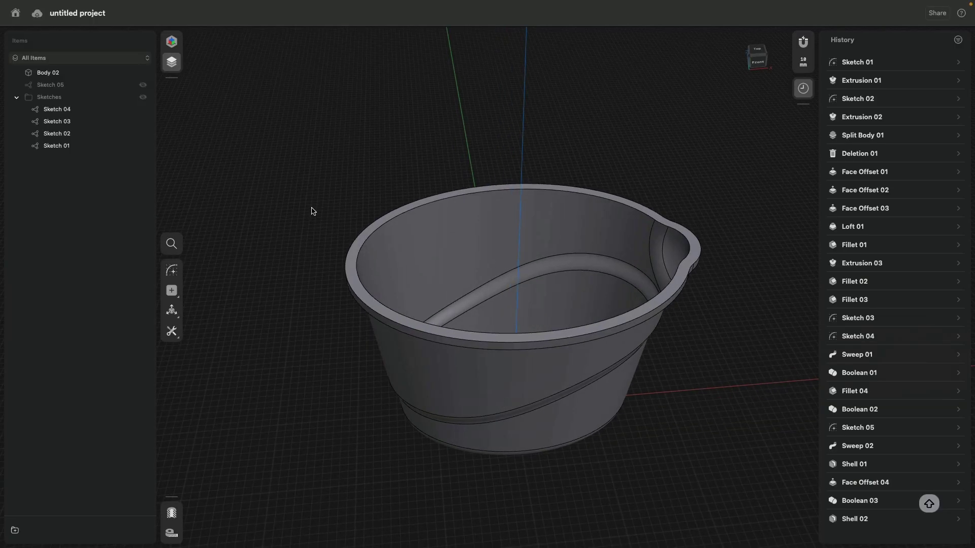
scroll(312, 210, up, 3)
scroll(313, 211, up, 1)
mouse_move(312, 211)
middle_down()
mouse_move(325, 144)
mouse_move(294, 127)
mouse_move(302, 243)
middle_up()
Extrude the bucket's top rim face 15 mm into a separate new body
click(302, 243)
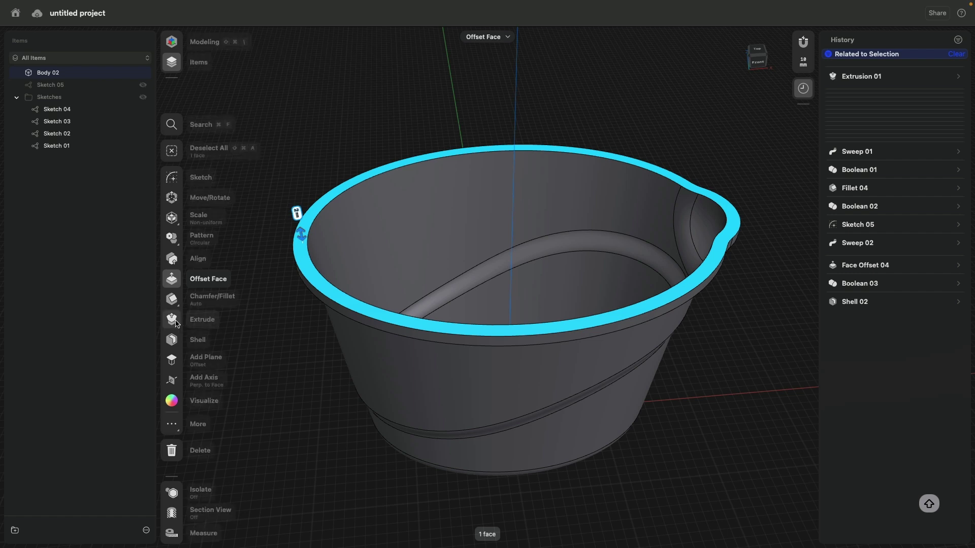
key(e)
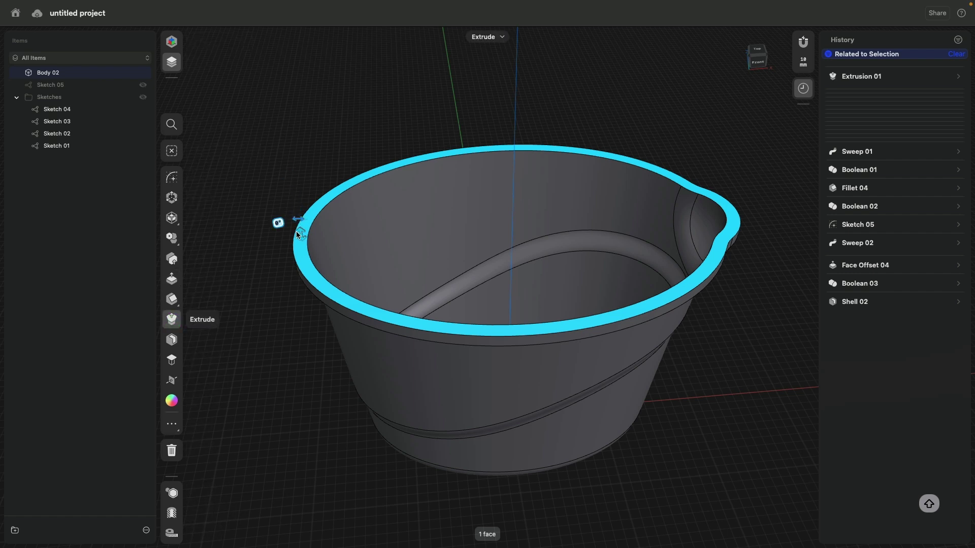
click(291, 184)
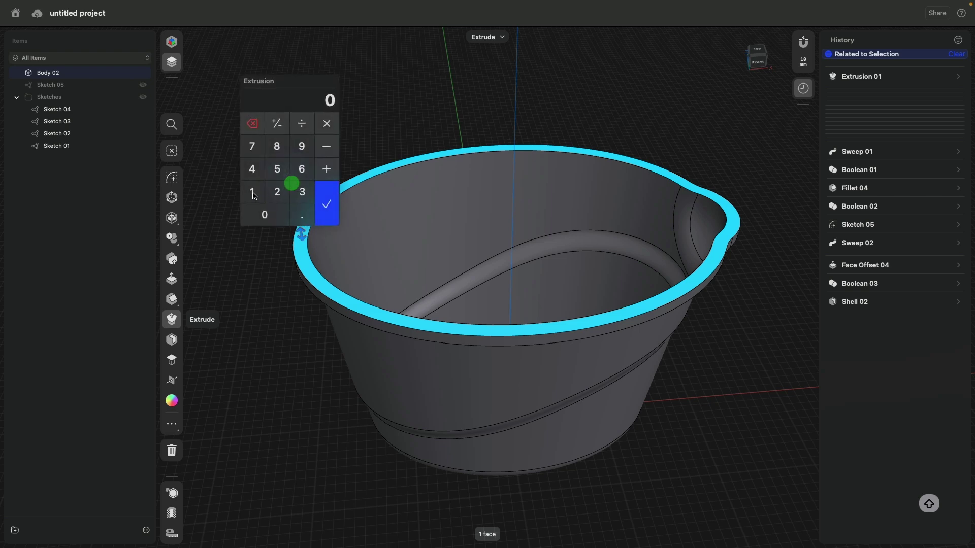
click(254, 191)
click(278, 171)
click(326, 202)
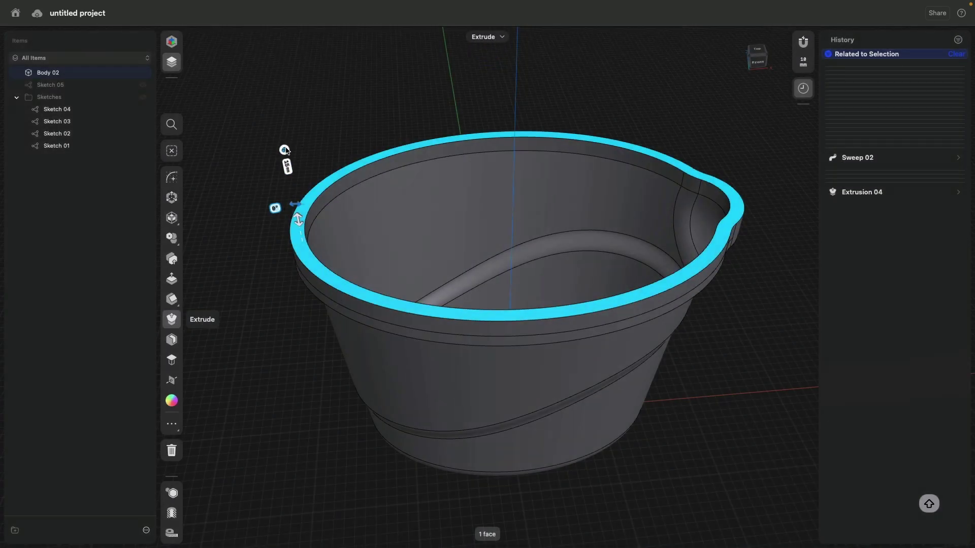
click(286, 150)
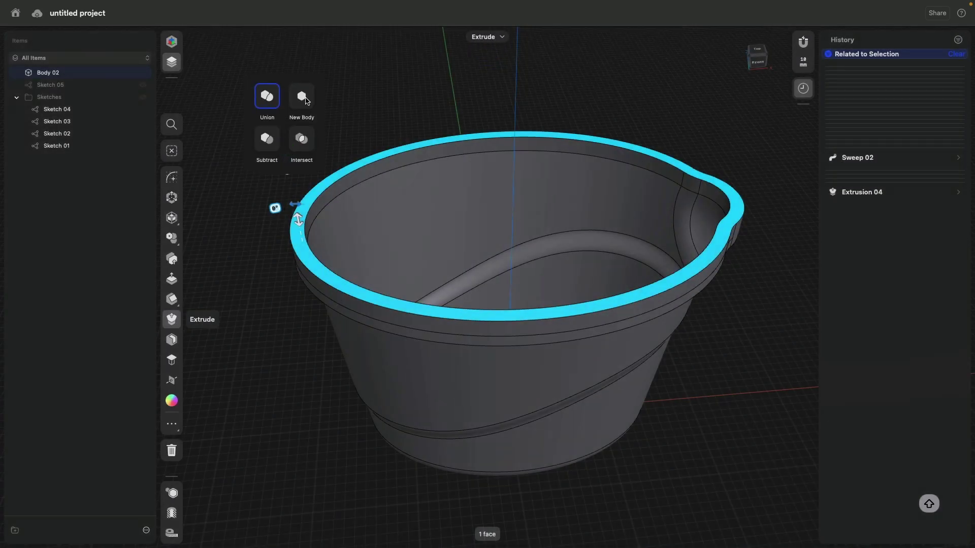
click(305, 97)
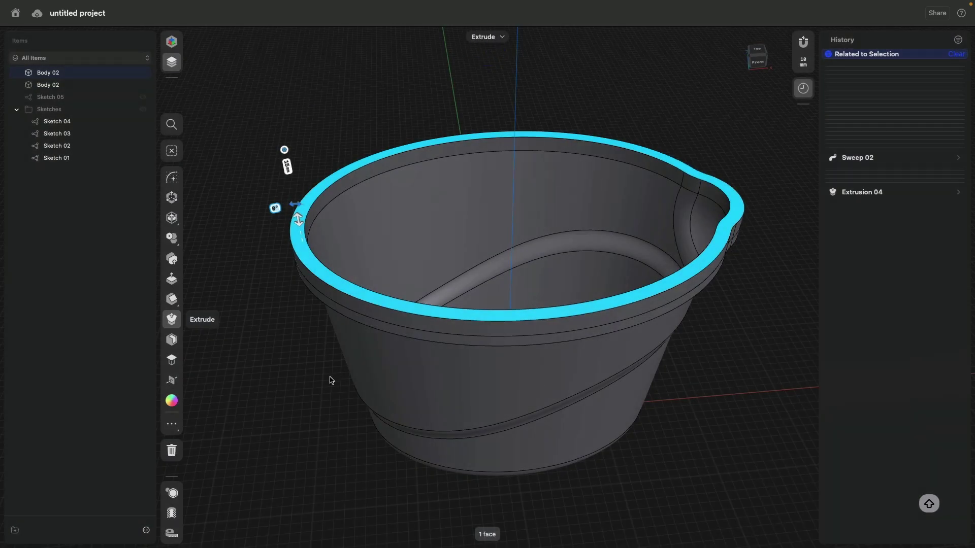
click(307, 386)
scroll(567, 243, down, 3)
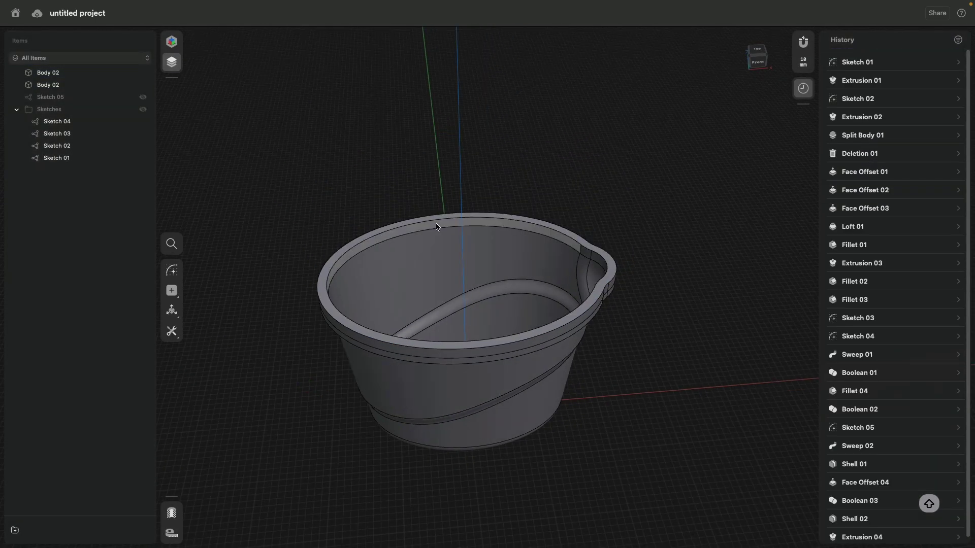
Hide the bucket bowl and split the rim ring with a vertical plane
click(144, 84)
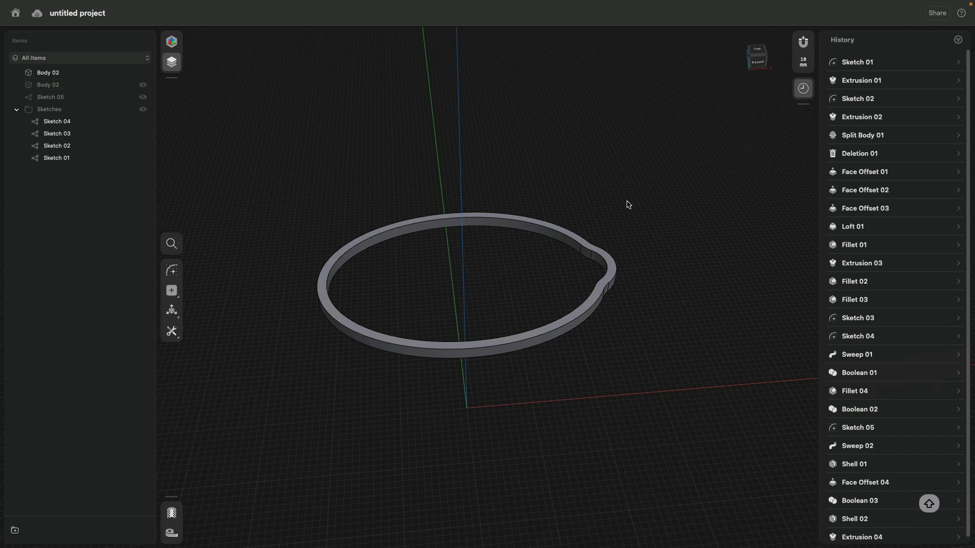
right_drag(627, 202, 576, 192)
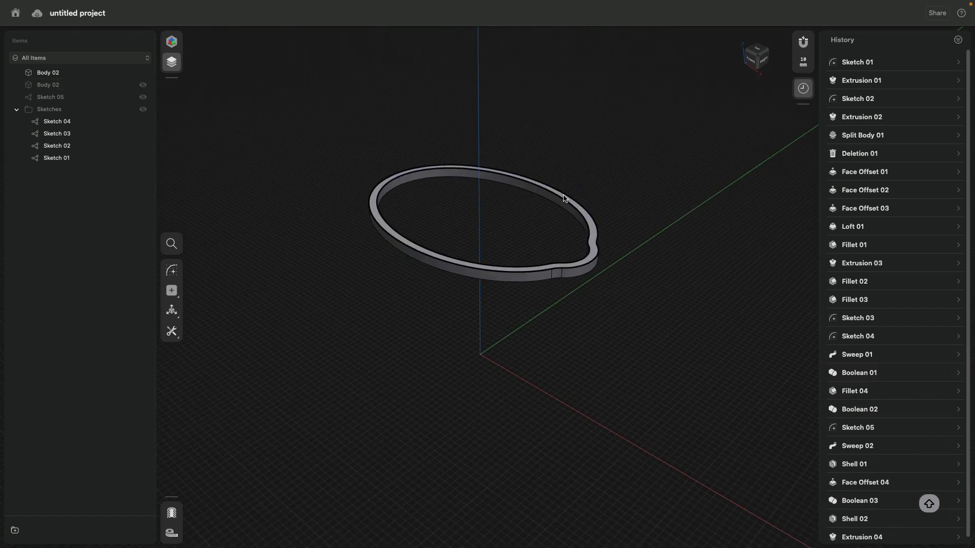
click(173, 333)
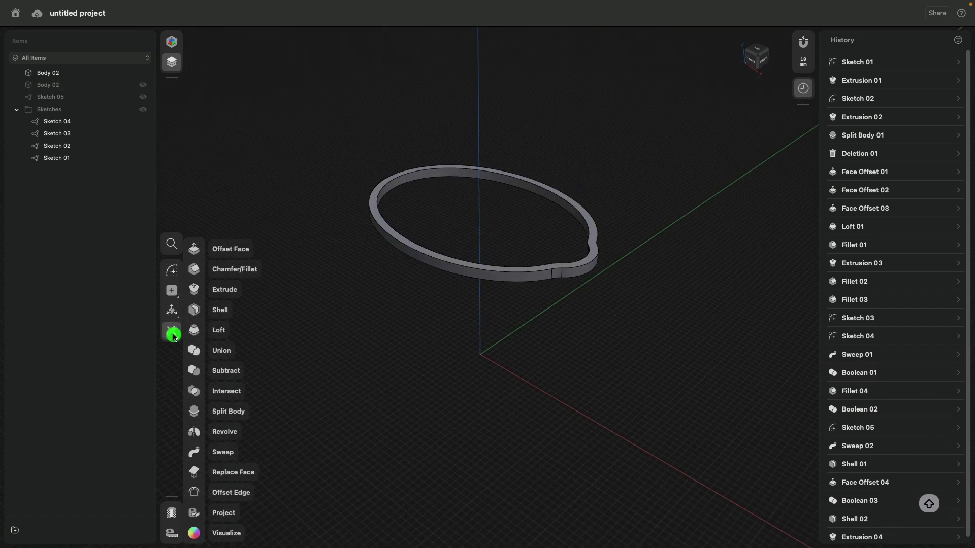
click(204, 413)
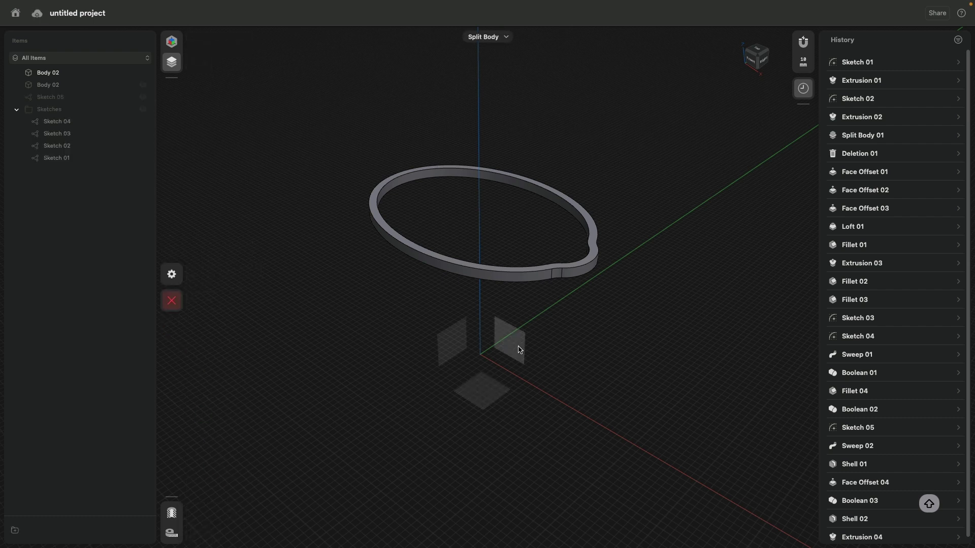
click(444, 343)
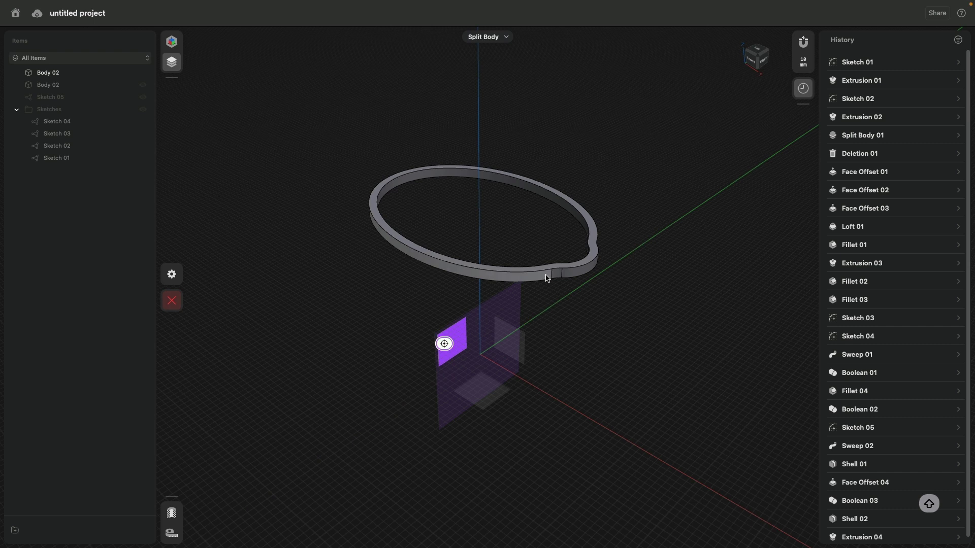
click(546, 277)
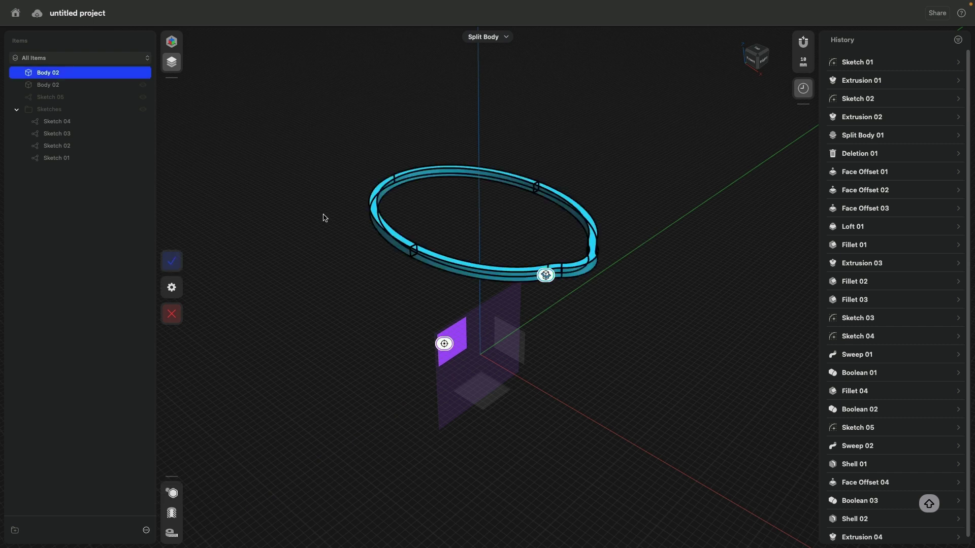
click(174, 262)
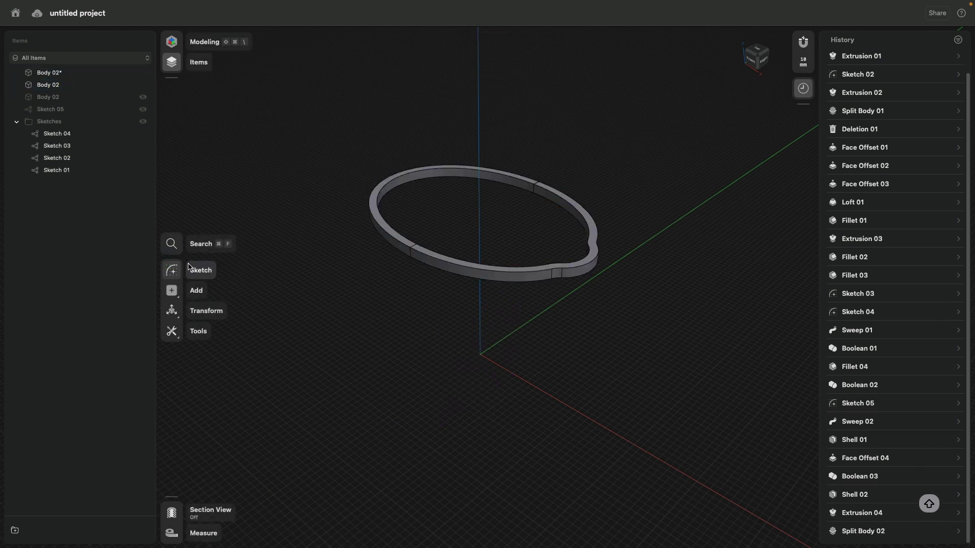
Split a ring segment with the other vertical plane, then select the two larger pieces
click(172, 332)
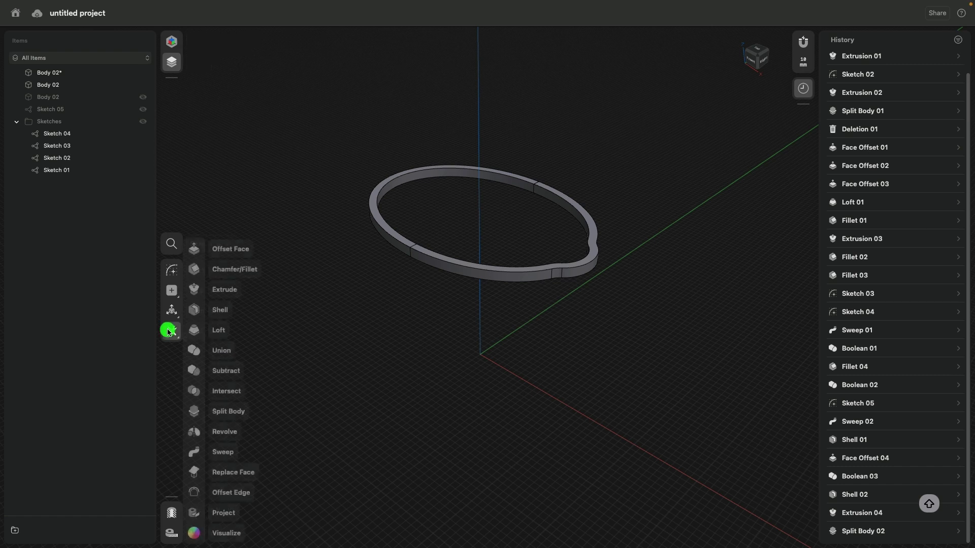
click(195, 412)
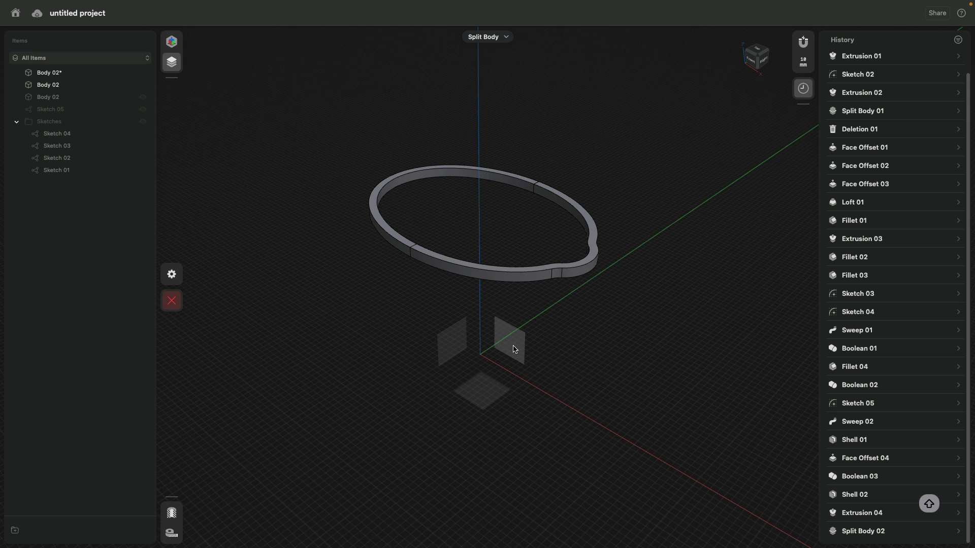
click(513, 350)
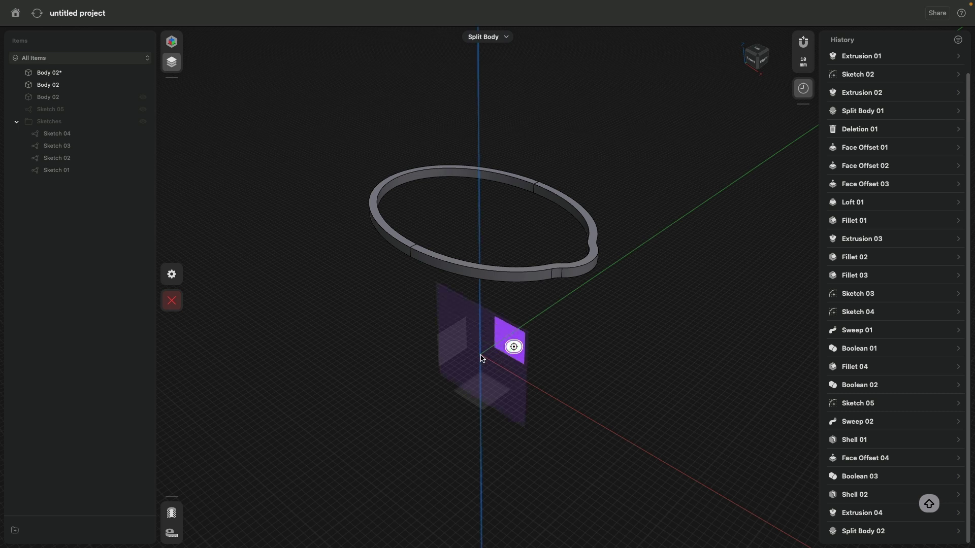
click(423, 175)
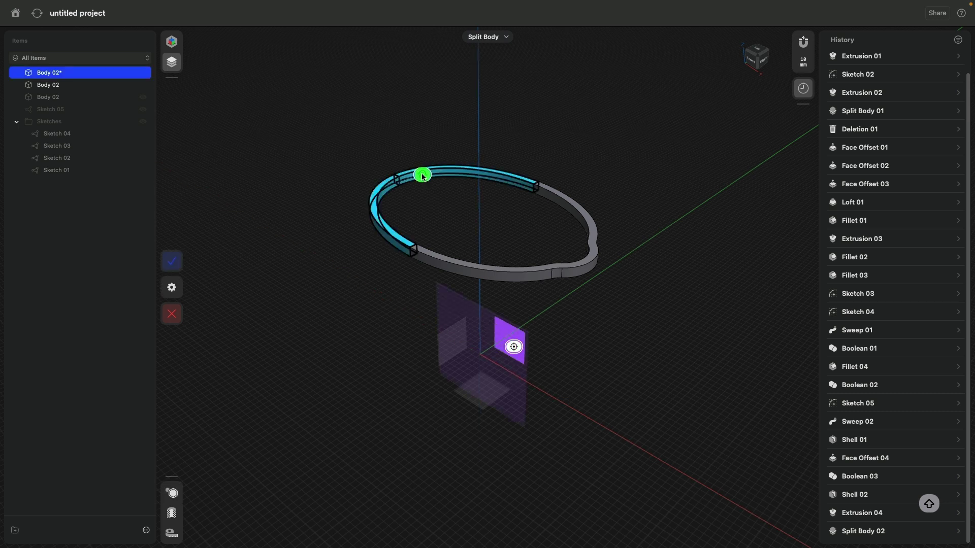
click(174, 264)
click(506, 182)
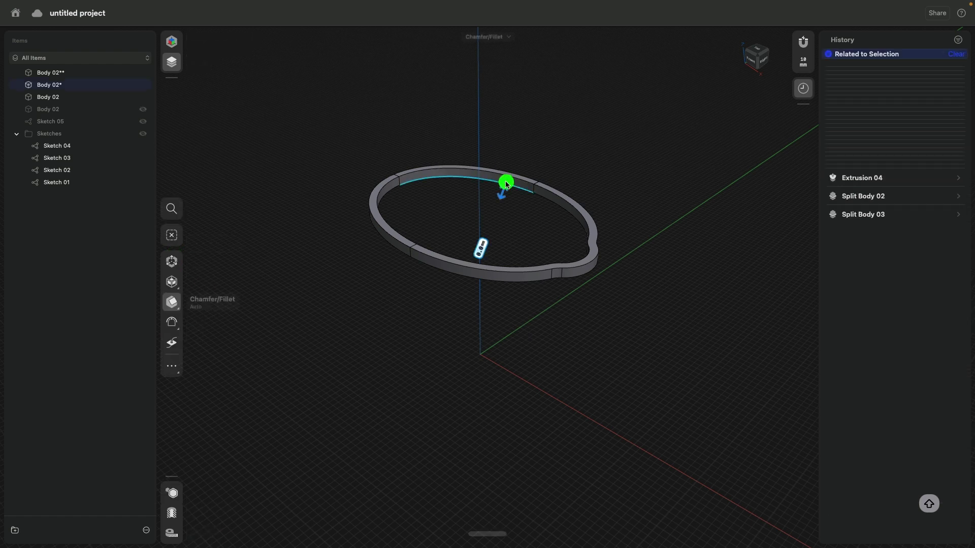
click(540, 192)
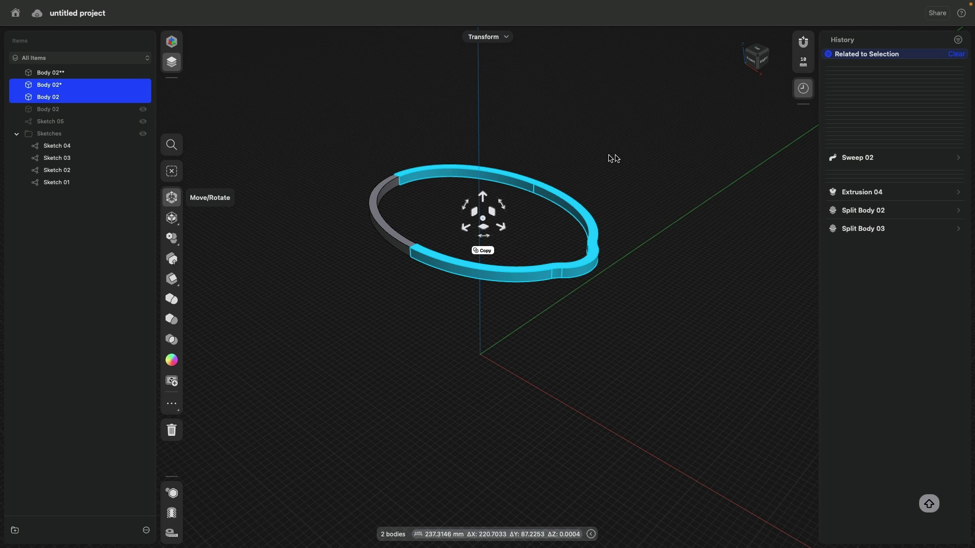
Delete the two selected ring pieces, then pick the arc's end face and vertical edge
click(176, 432)
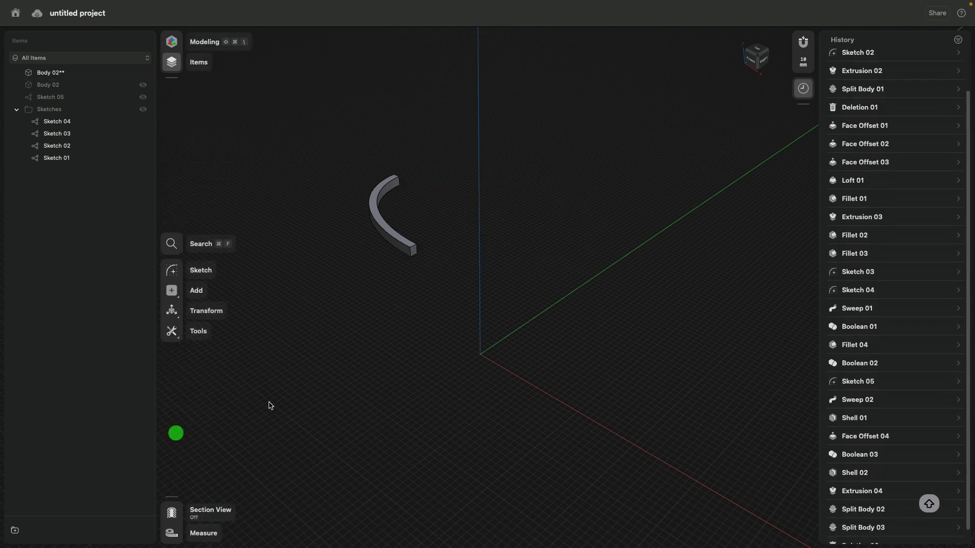
right_drag(552, 254, 545, 253)
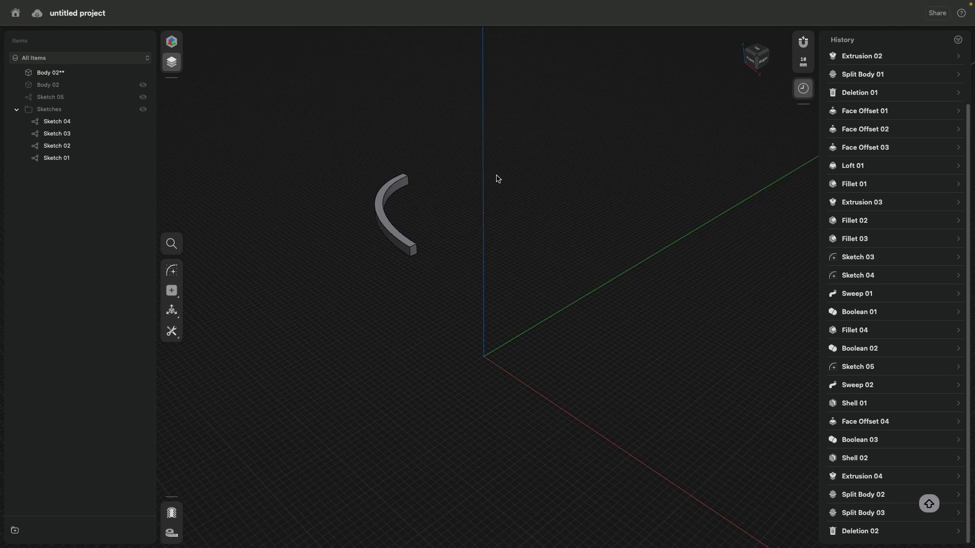
scroll(416, 211, up, 2)
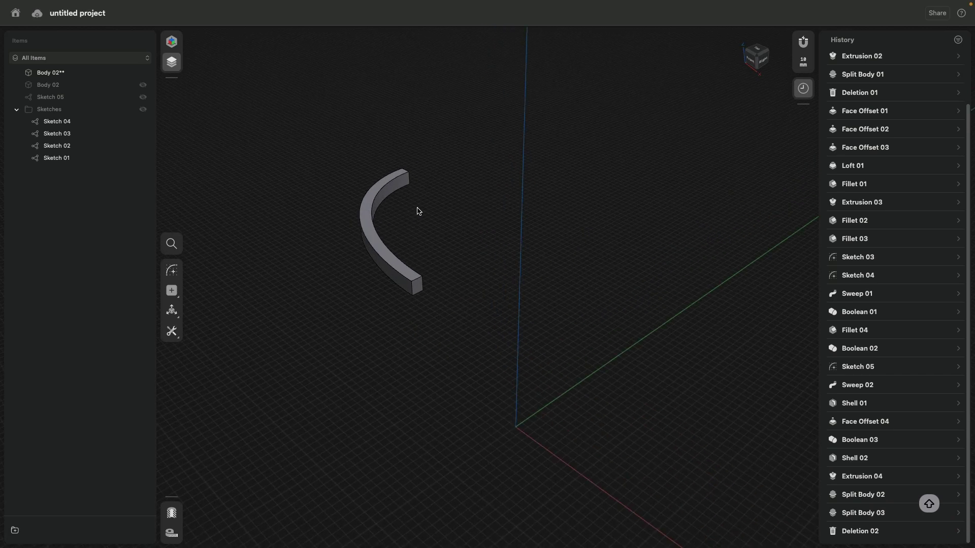
scroll(427, 244, up, 2)
scroll(444, 231, up, 2)
scroll(441, 230, up, 1)
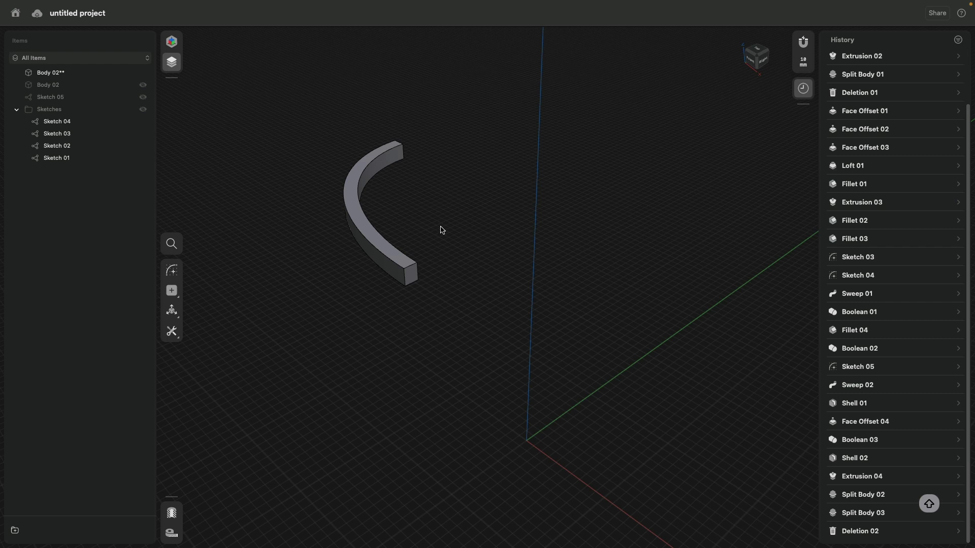
scroll(439, 235, up, 1)
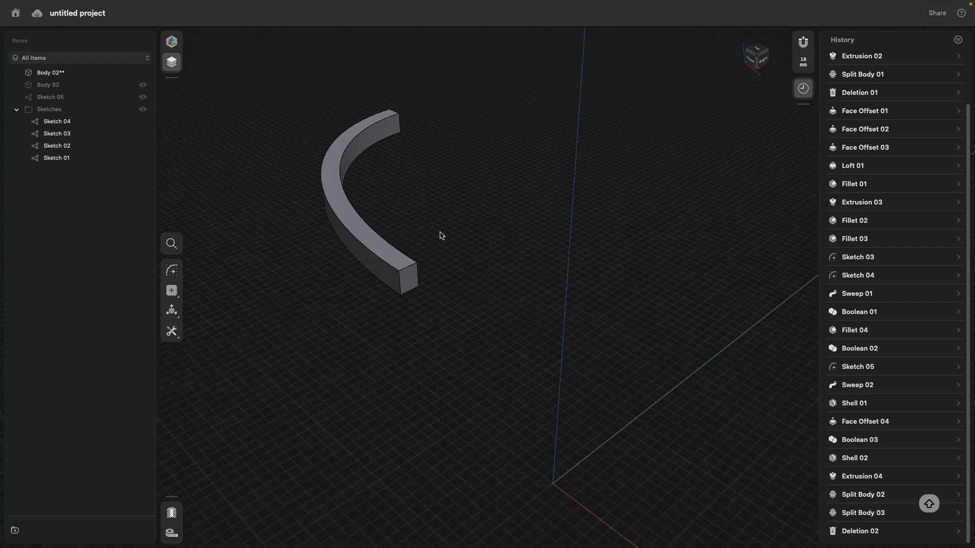
scroll(446, 277, up, 2)
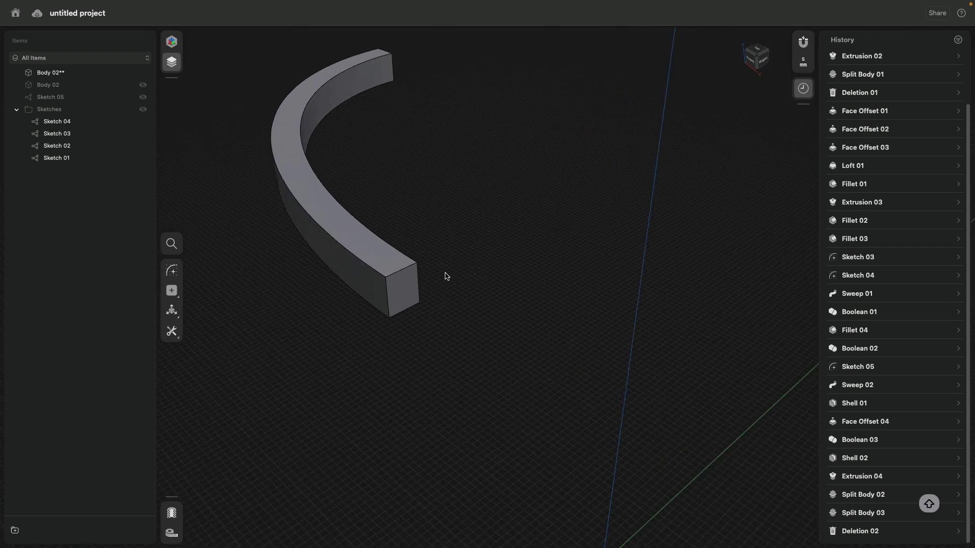
click(398, 280)
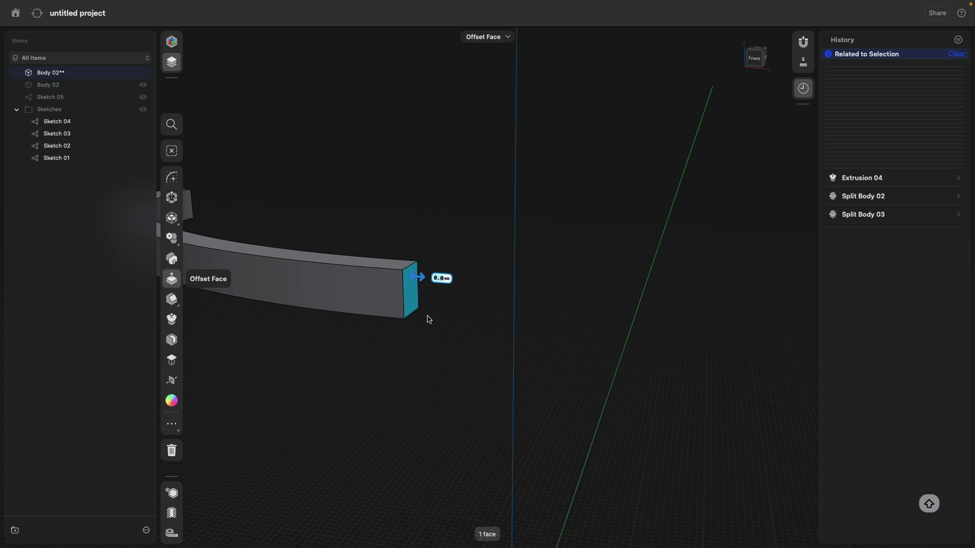
click(404, 301)
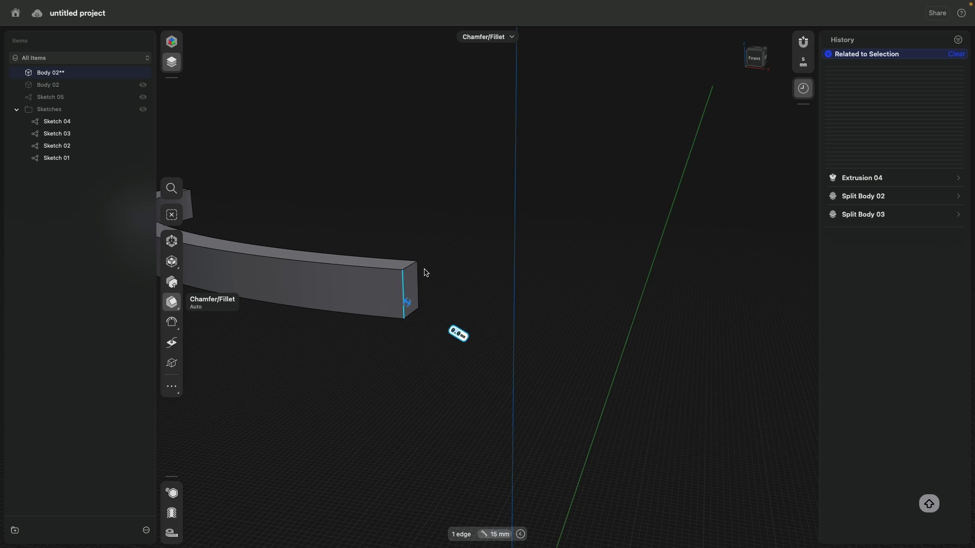
Extrude the curved bar's end face by 7.5 mm
click(409, 281)
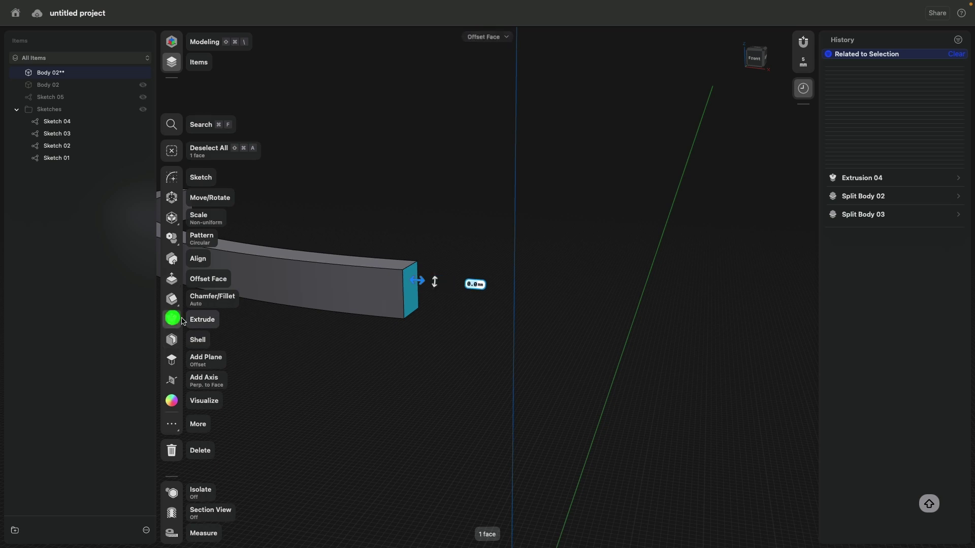
click(172, 320)
click(472, 283)
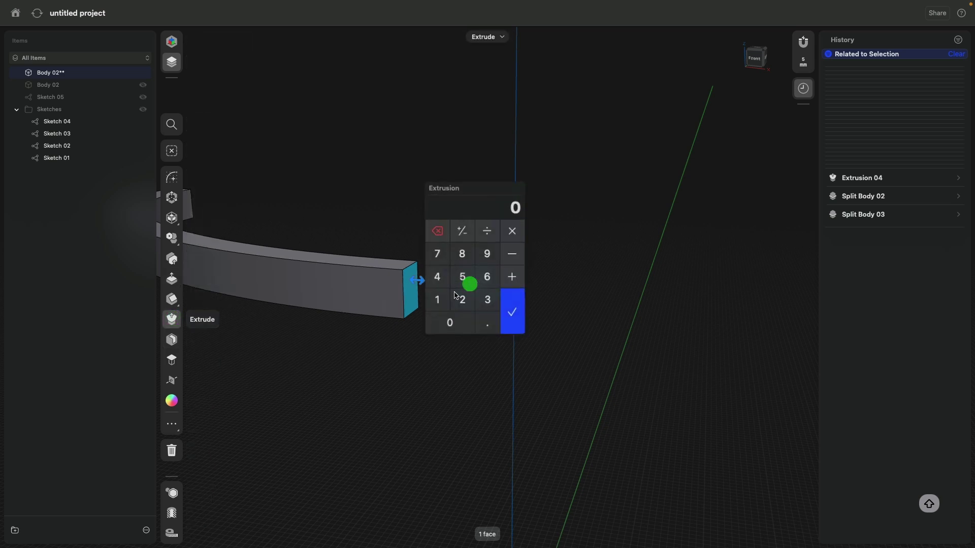
click(437, 254)
click(487, 322)
click(462, 277)
click(512, 310)
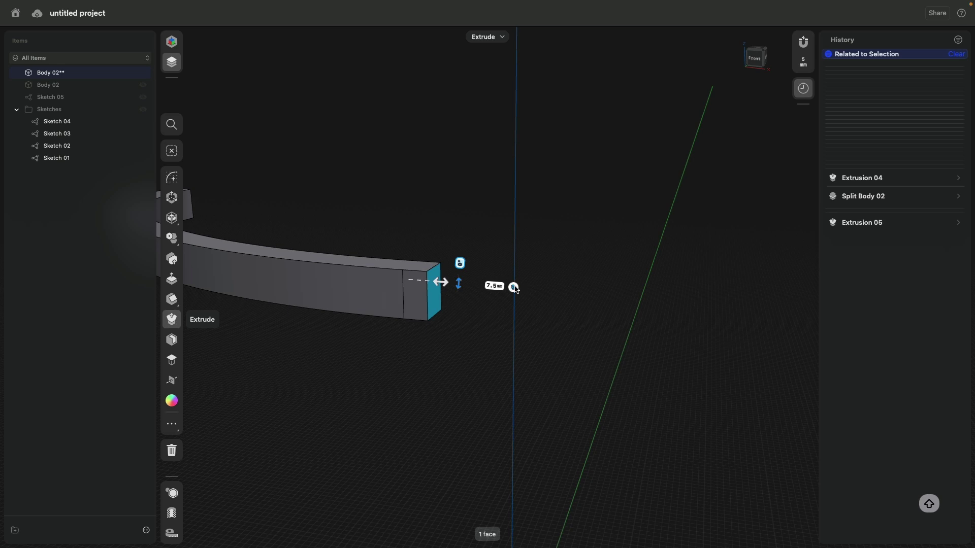
click(466, 211)
Round the bar's two end edges with a 7.5 mm fillet
mouse_move(466, 212)
right_down()
mouse_move(395, 232)
mouse_move(459, 231)
right_up()
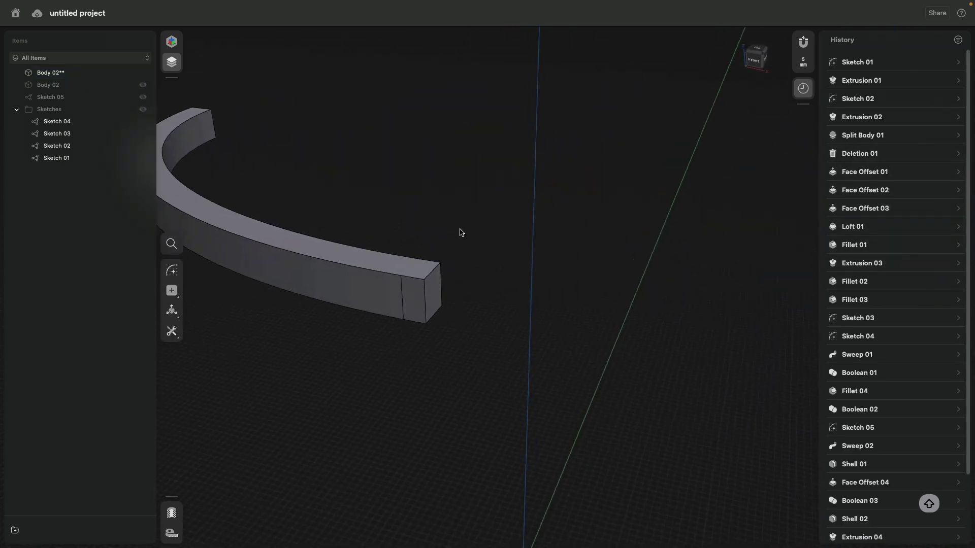
click(434, 270)
click(433, 318)
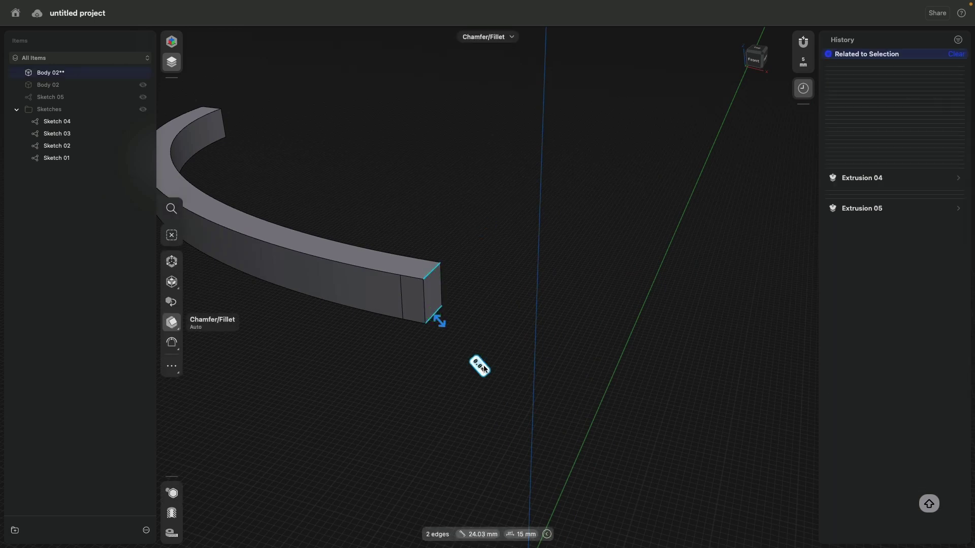
click(480, 367)
click(442, 336)
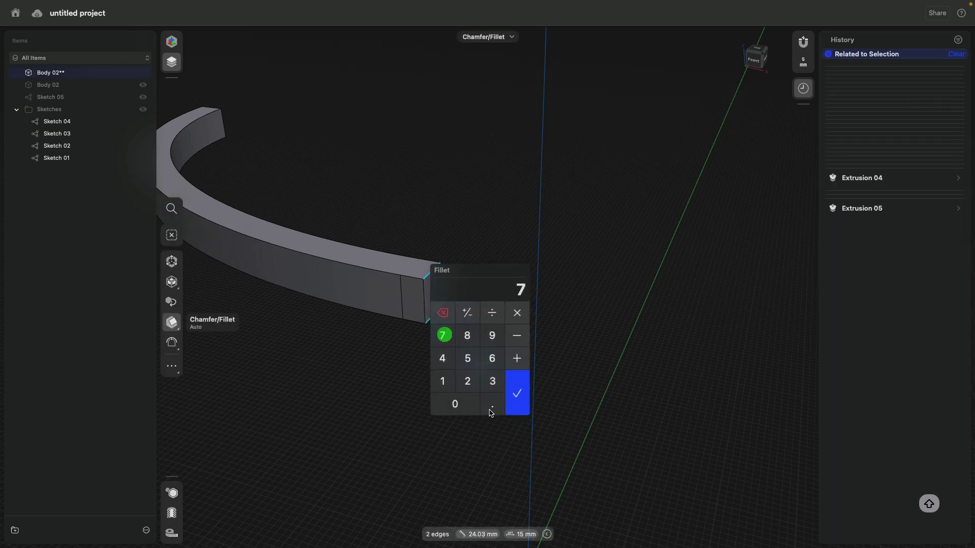
click(491, 404)
click(470, 359)
click(519, 396)
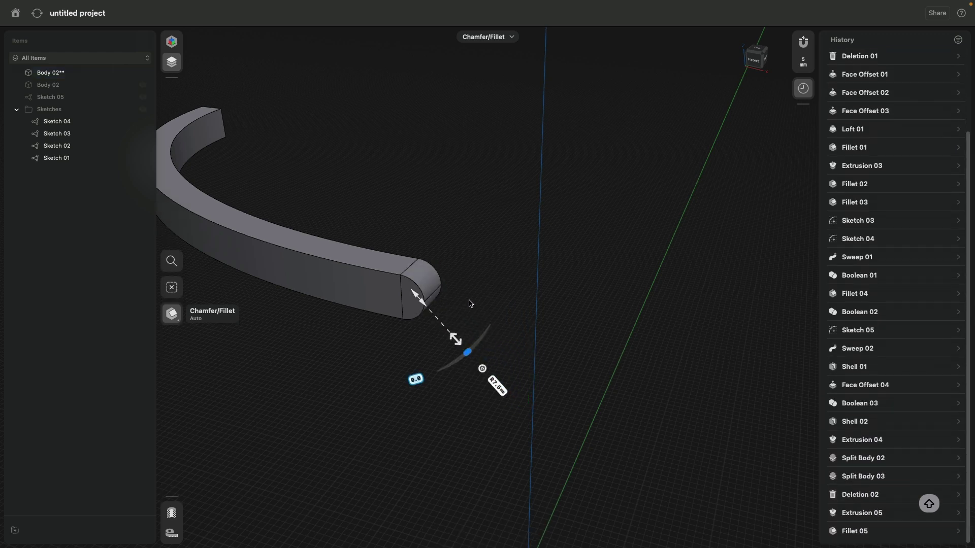
click(479, 271)
scroll(479, 270, down, 5)
Create Plane 01 as a midplane between the bar's two opposite end faces
click(432, 272)
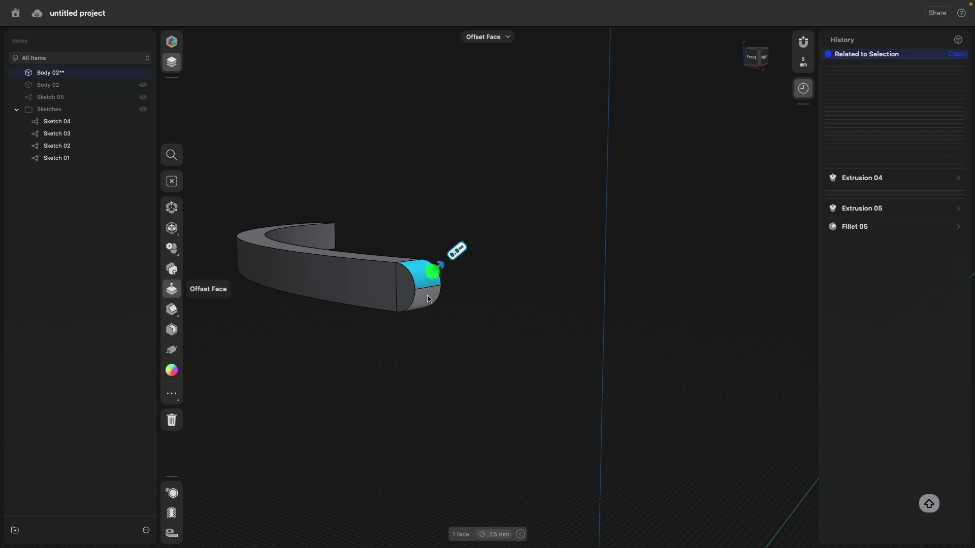
click(427, 299)
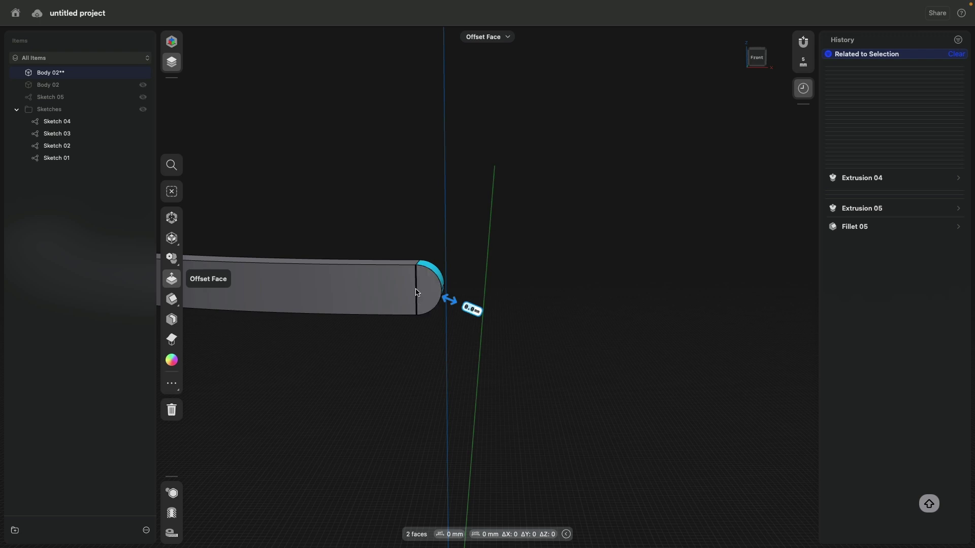
click(572, 286)
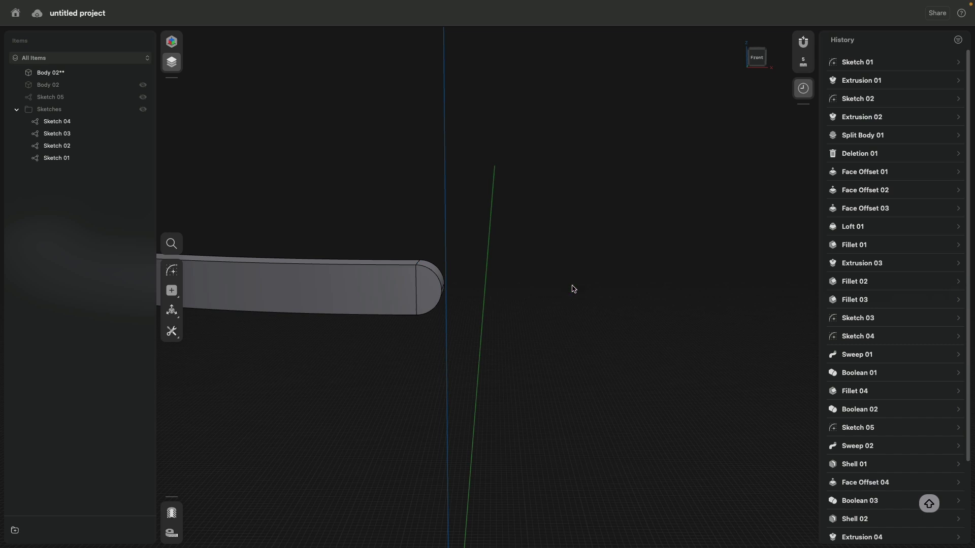
right_drag(572, 288, 528, 285)
click(431, 283)
right_drag(470, 294, 401, 277)
click(468, 267)
right_drag(419, 337, 509, 324)
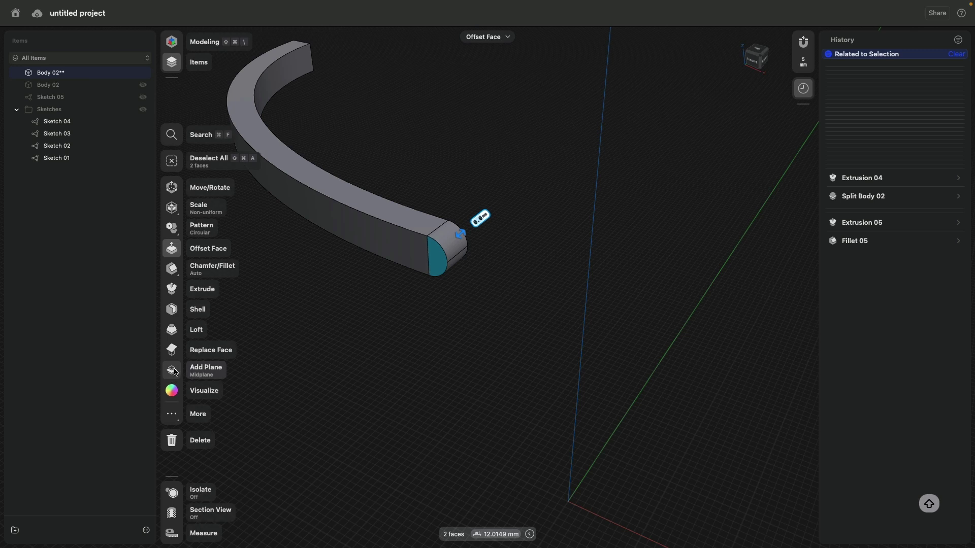
click(175, 371)
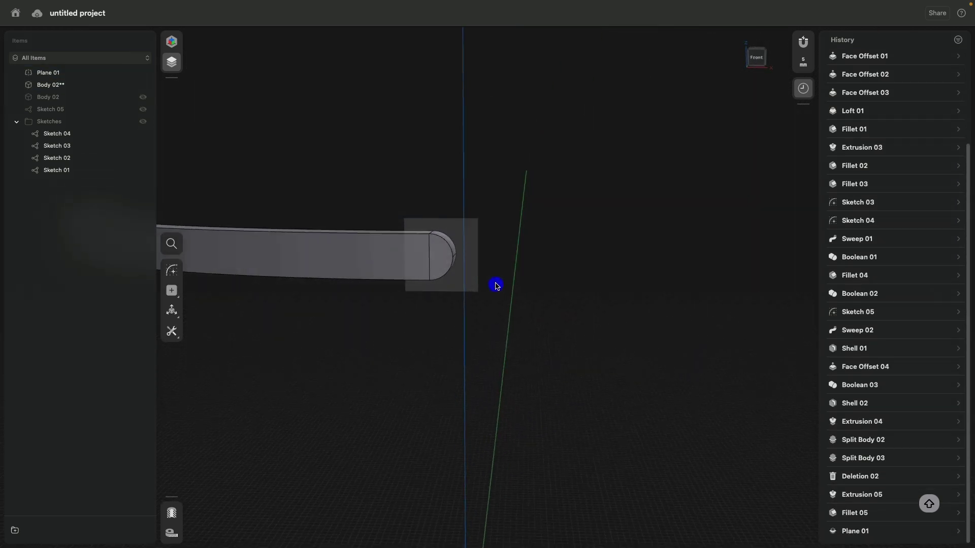
right_drag(495, 285, 493, 306)
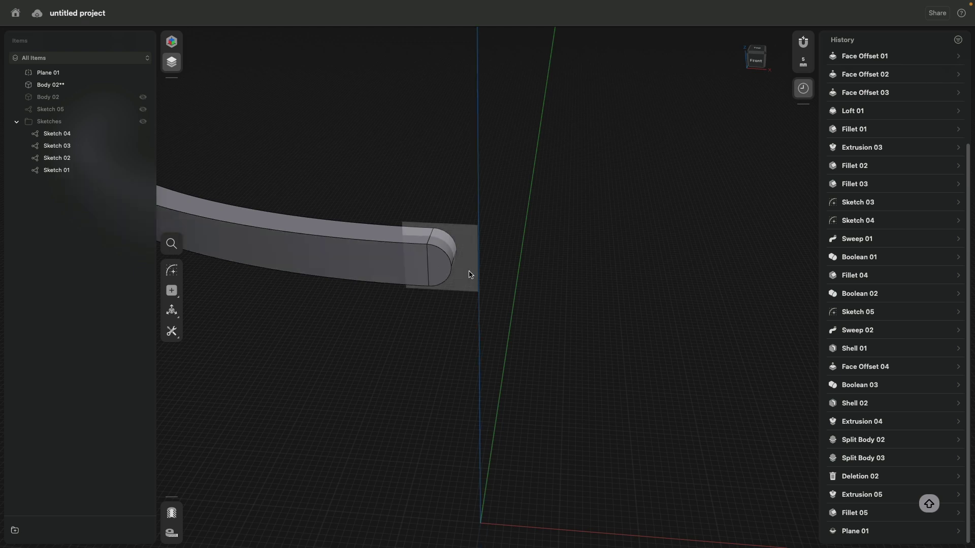
Start a sketch on Plane 01 and orbit it into a 3D perspective
click(469, 276)
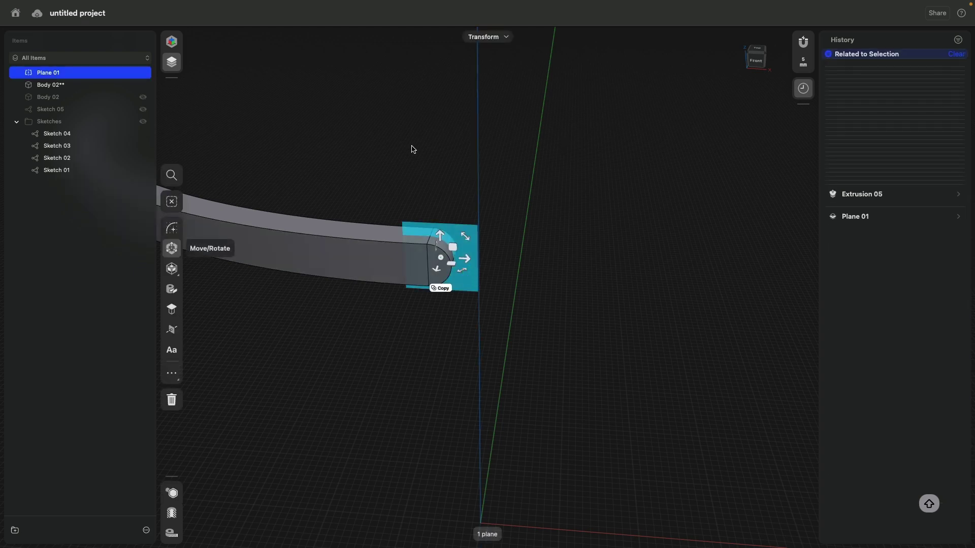
click(173, 229)
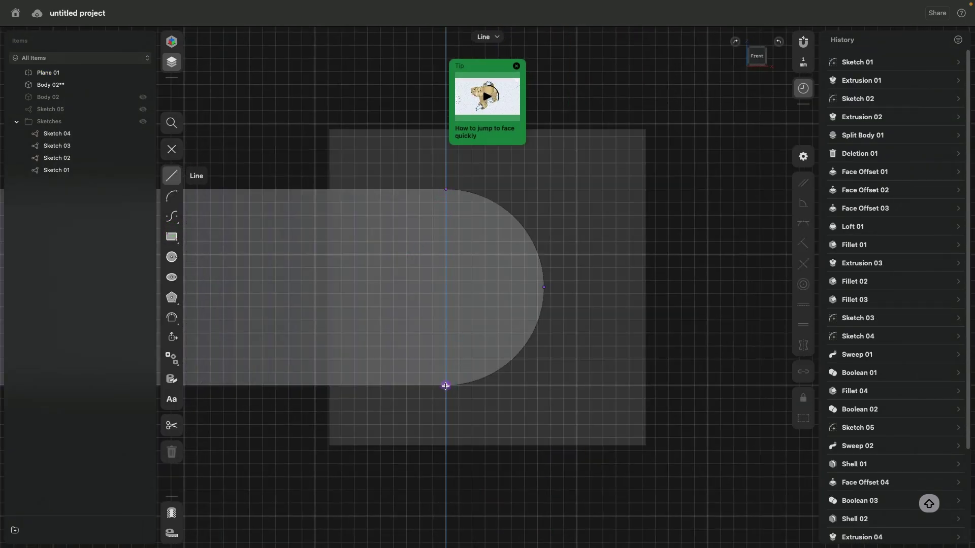
click(579, 223)
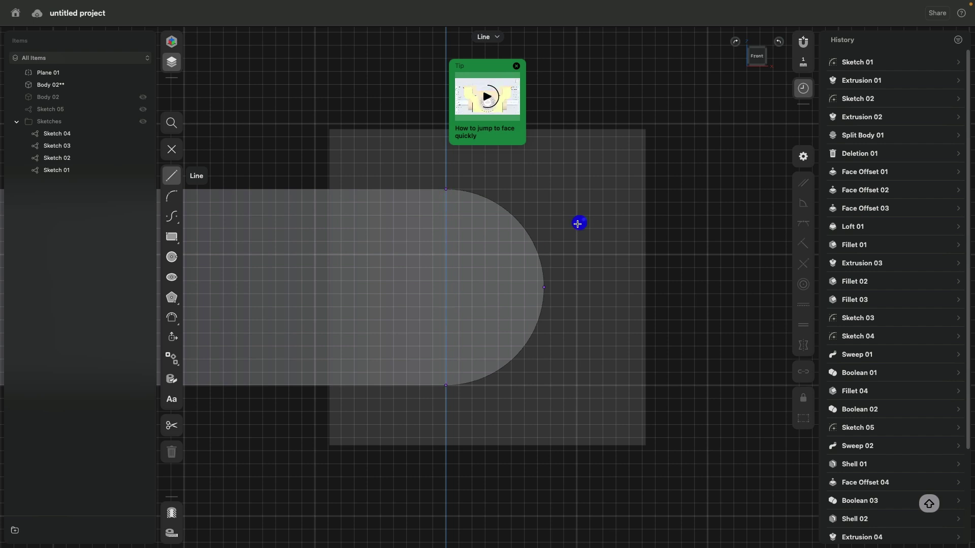
right_drag(578, 222, 534, 261)
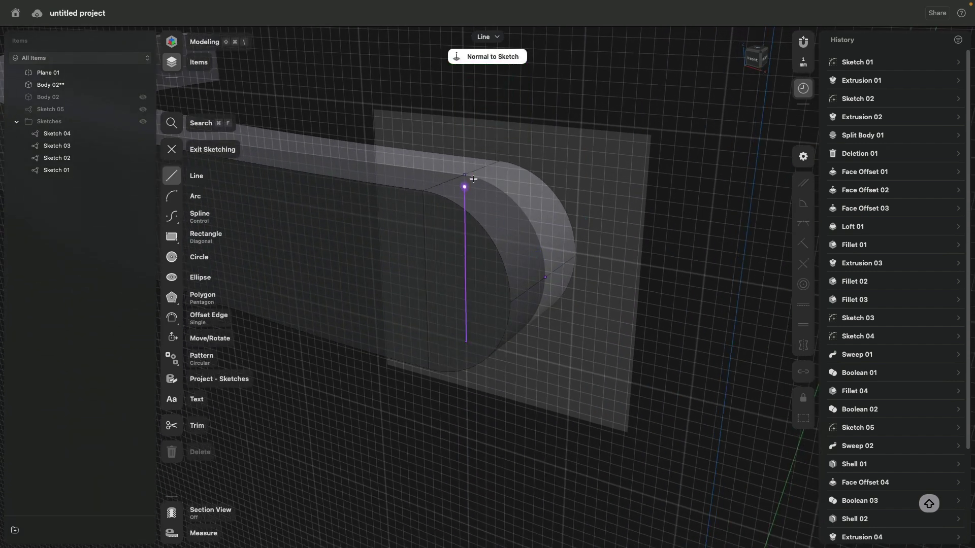
Draw a 15 mm vertical line across the bar's rounded end as a construction line
click(464, 175)
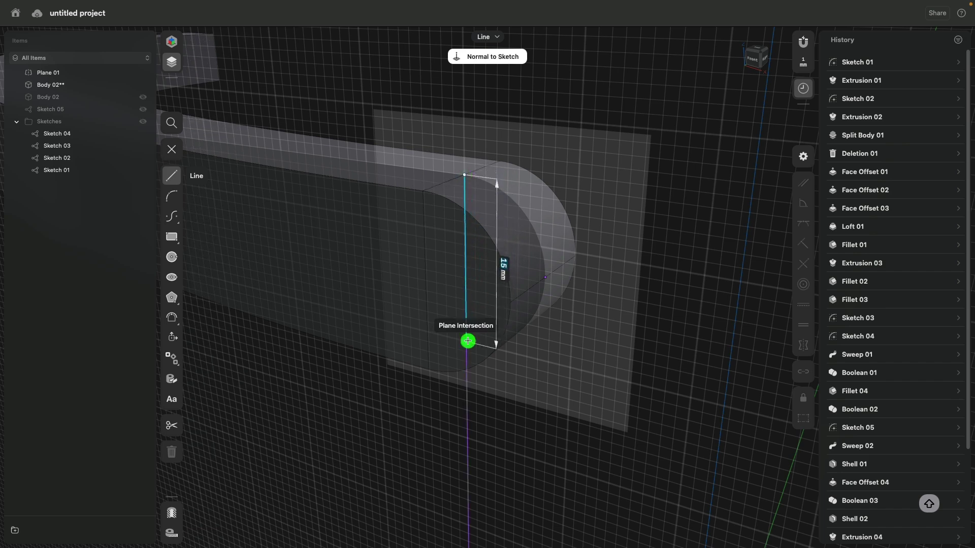
click(467, 340)
key(Escape)
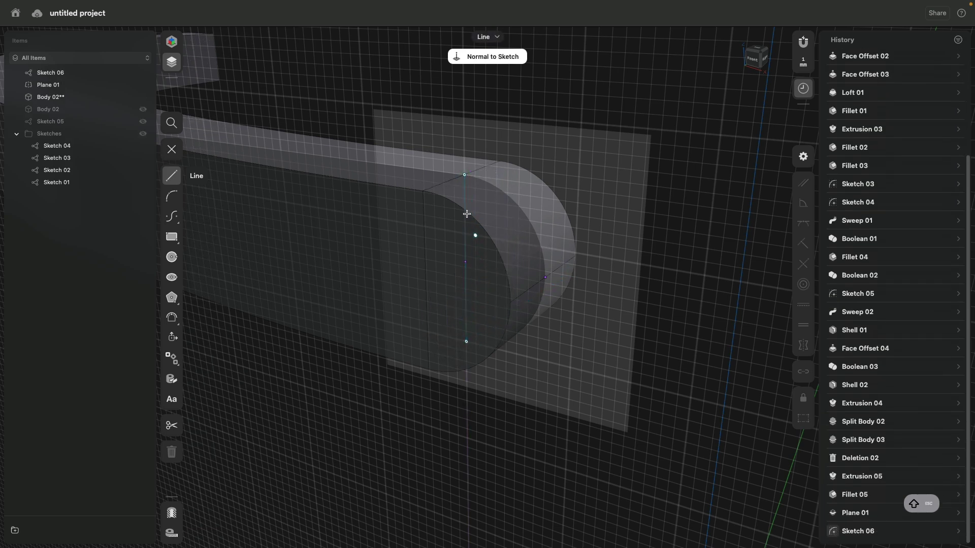
key(Escape)
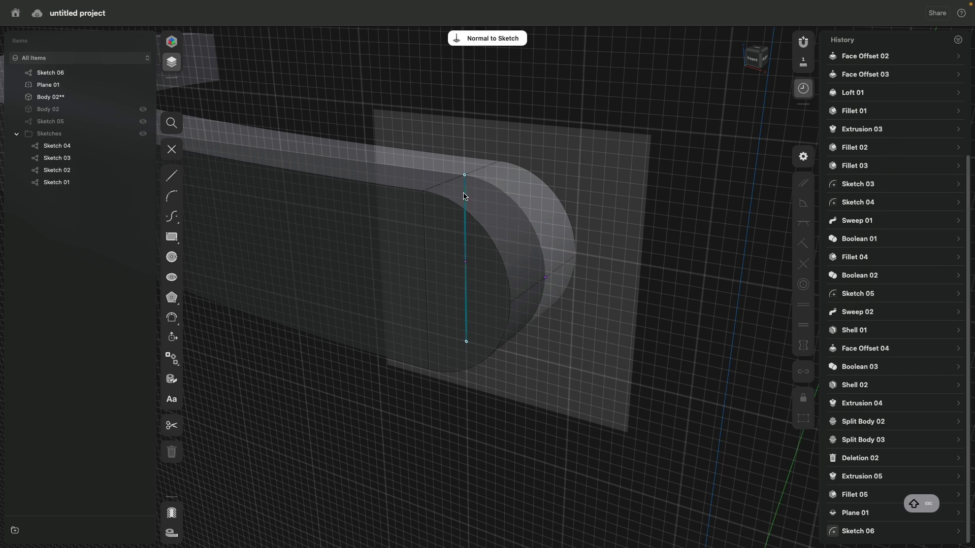
key(shift)
click(464, 197)
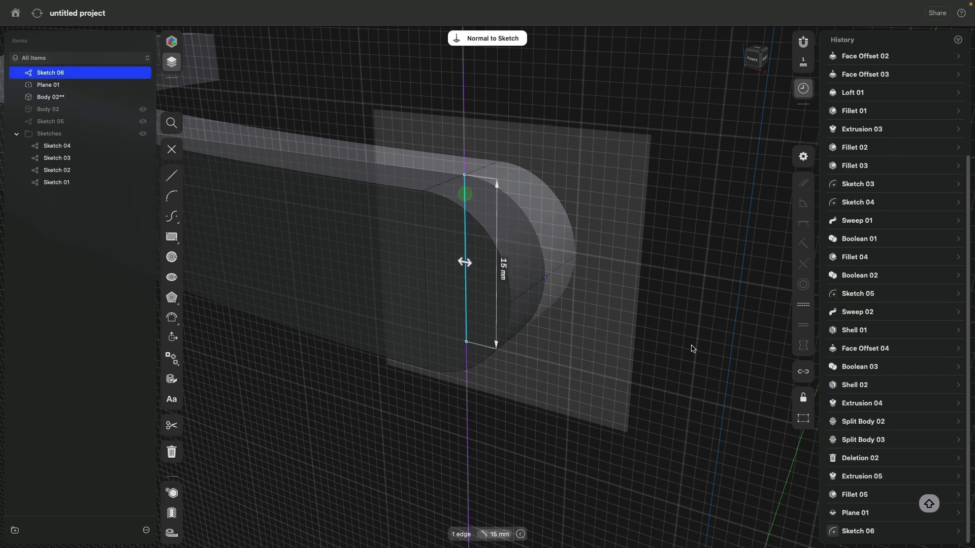
click(803, 421)
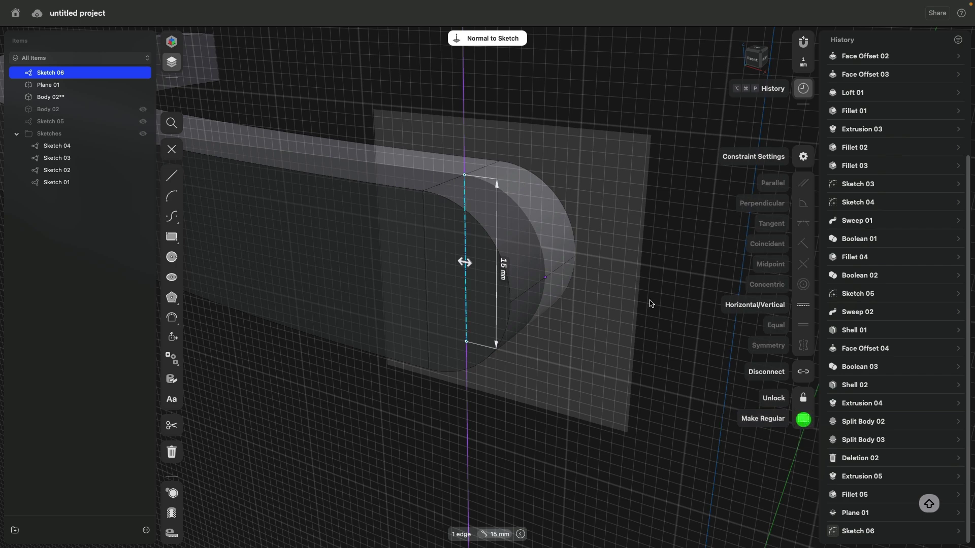
click(666, 303)
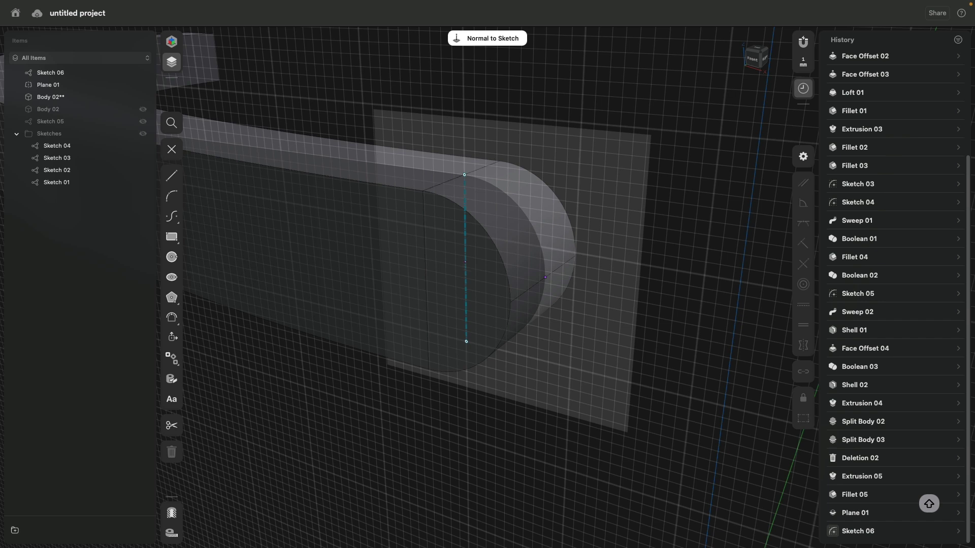
Draw a 30 mm diameter circle centred on the construction line's midpoint
click(172, 259)
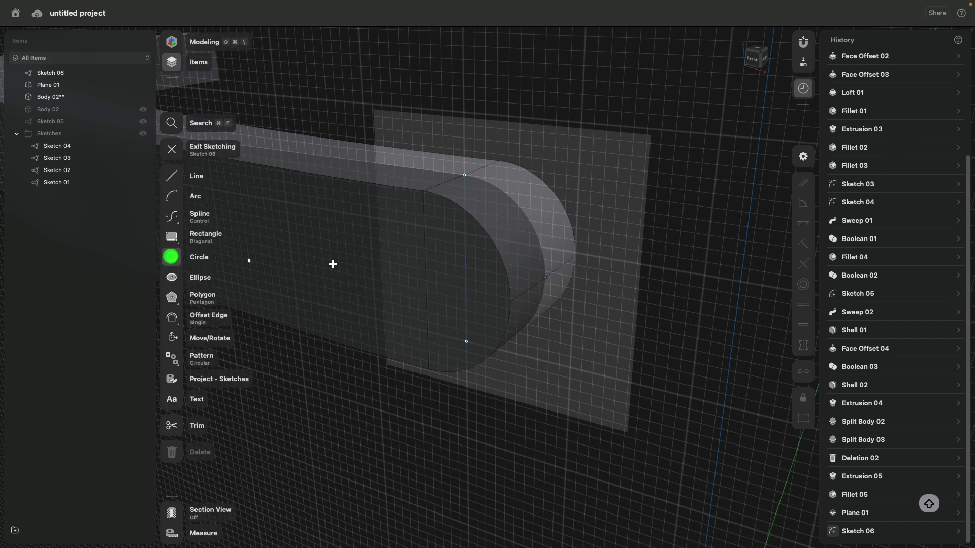
click(465, 261)
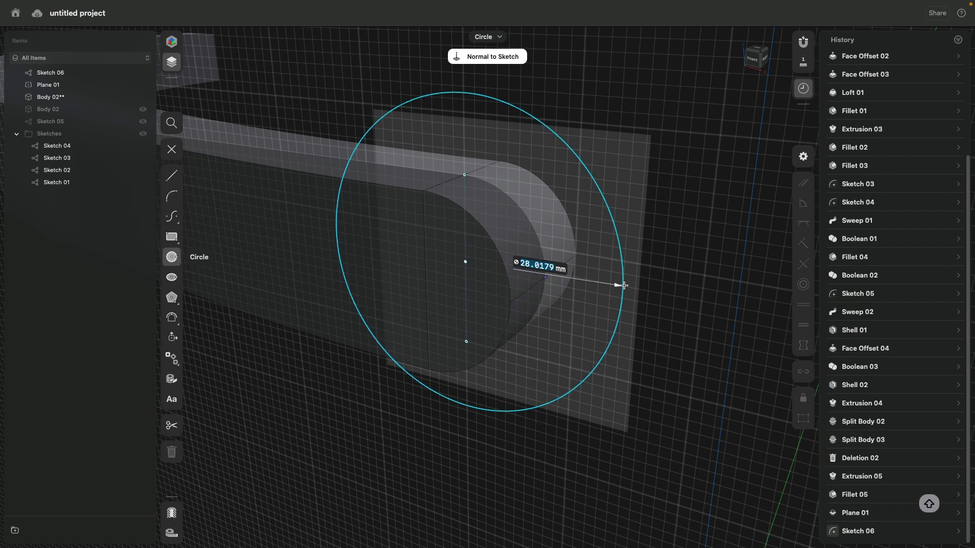
text(30)
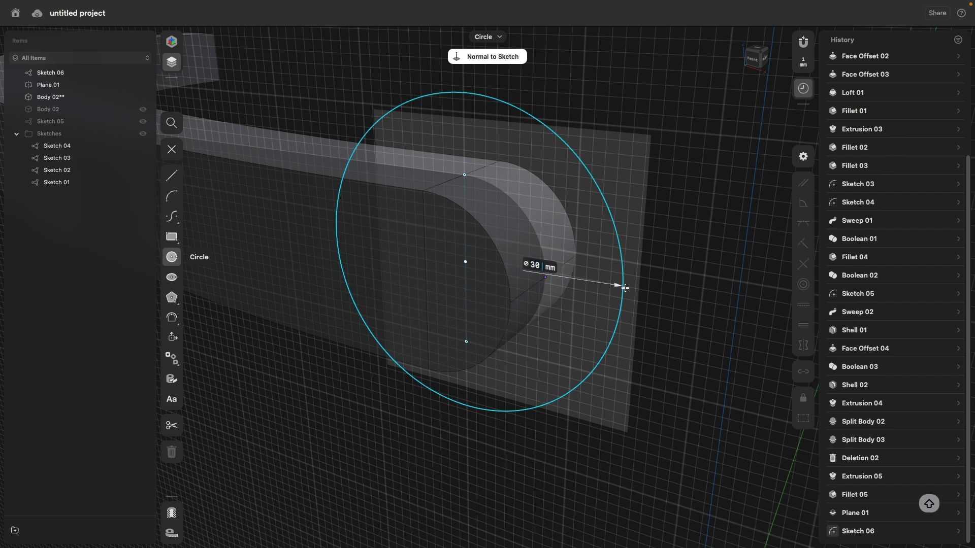
click(624, 287)
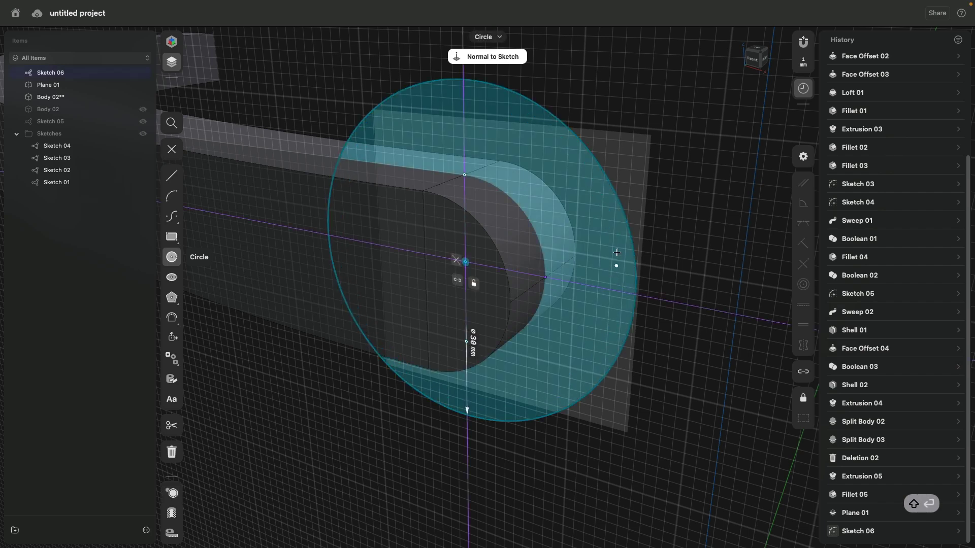
mouse_move(644, 239)
right_down()
mouse_move(631, 283)
mouse_move(635, 219)
mouse_move(638, 254)
mouse_move(581, 255)
mouse_move(647, 254)
mouse_move(639, 255)
right_up()
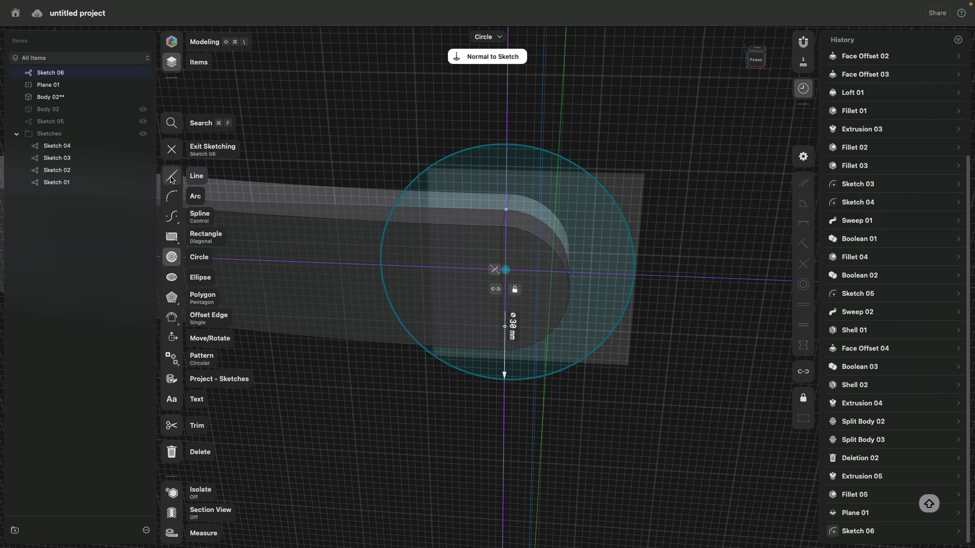
Draw a closed line profile from the circle's centre, hanging below the circle
click(172, 177)
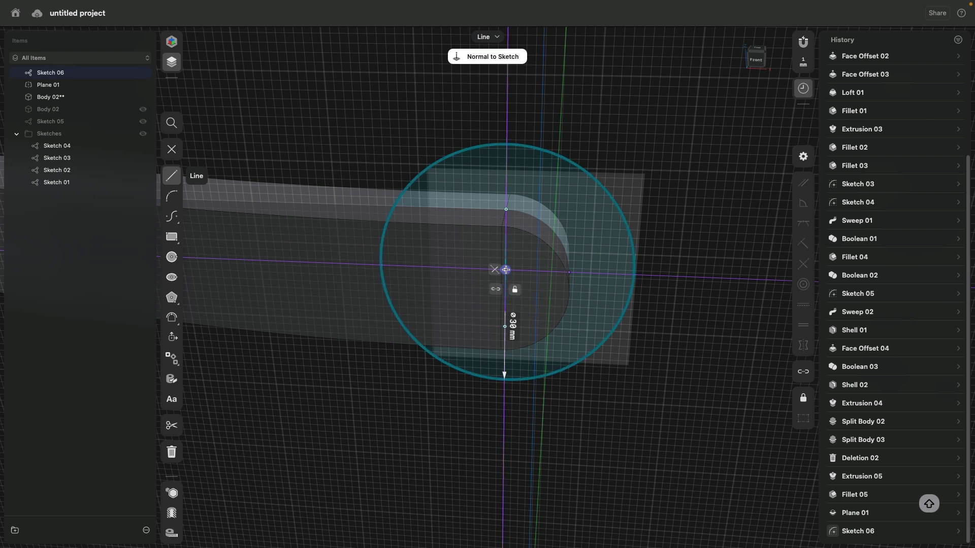
click(505, 270)
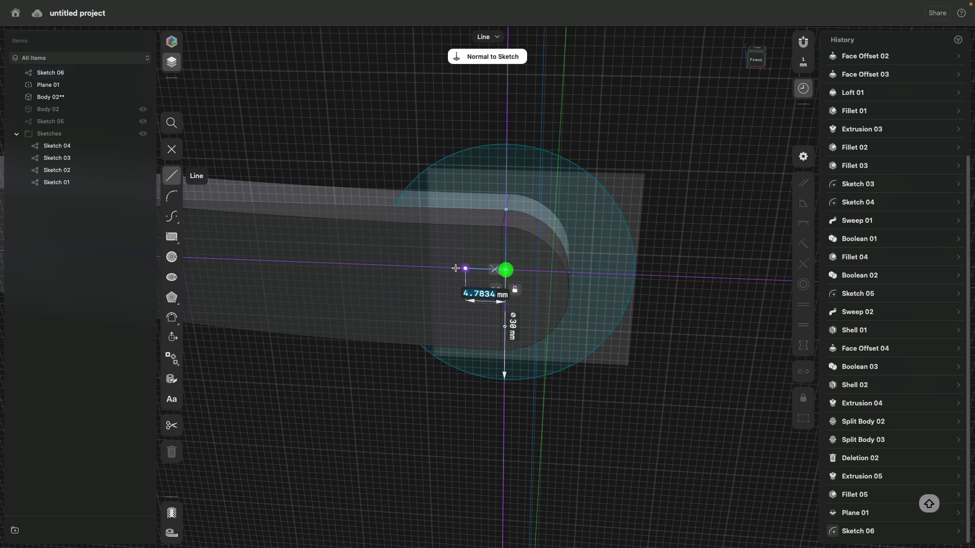
click(379, 266)
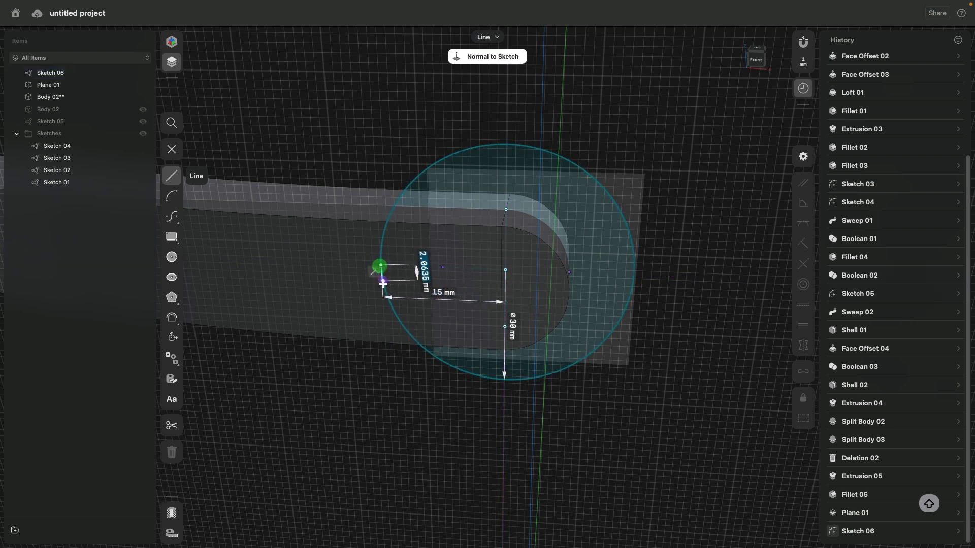
click(389, 403)
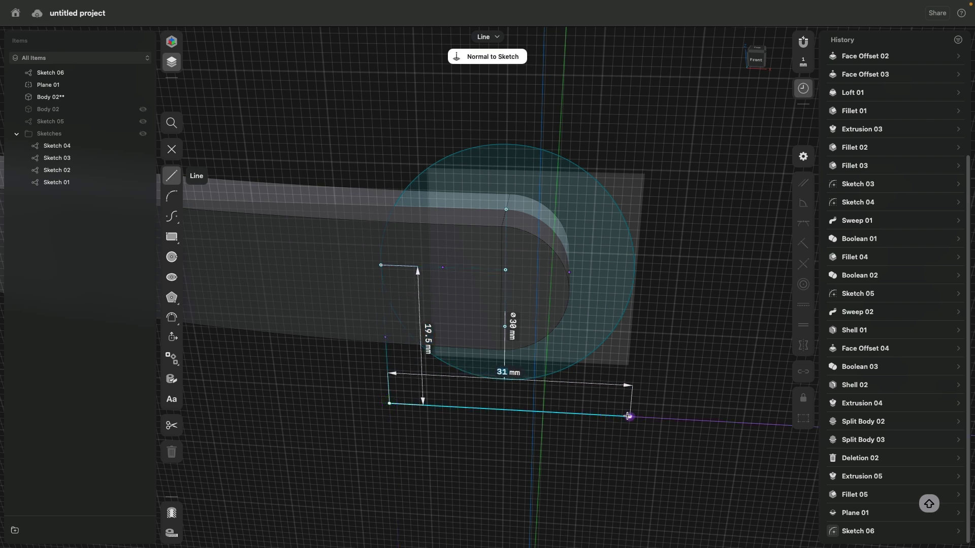
click(623, 416)
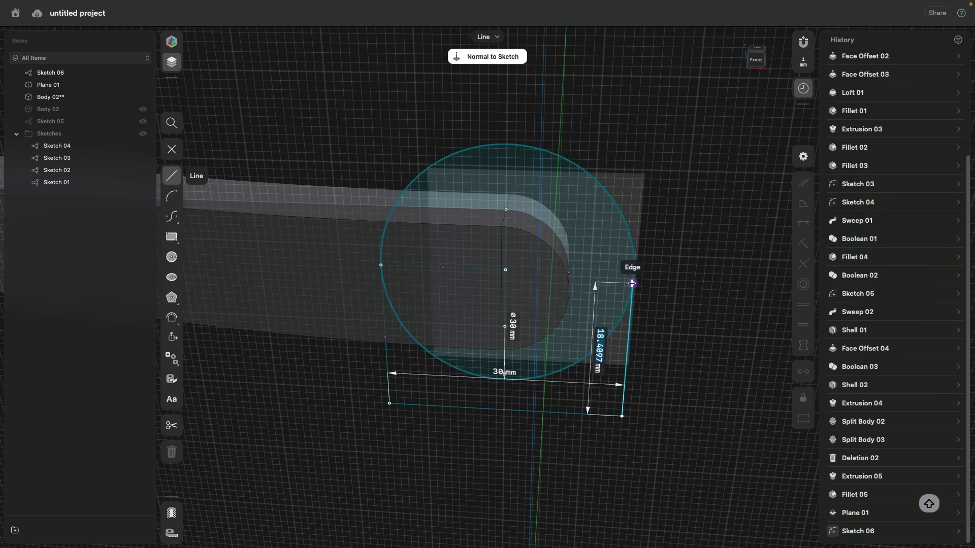
click(633, 283)
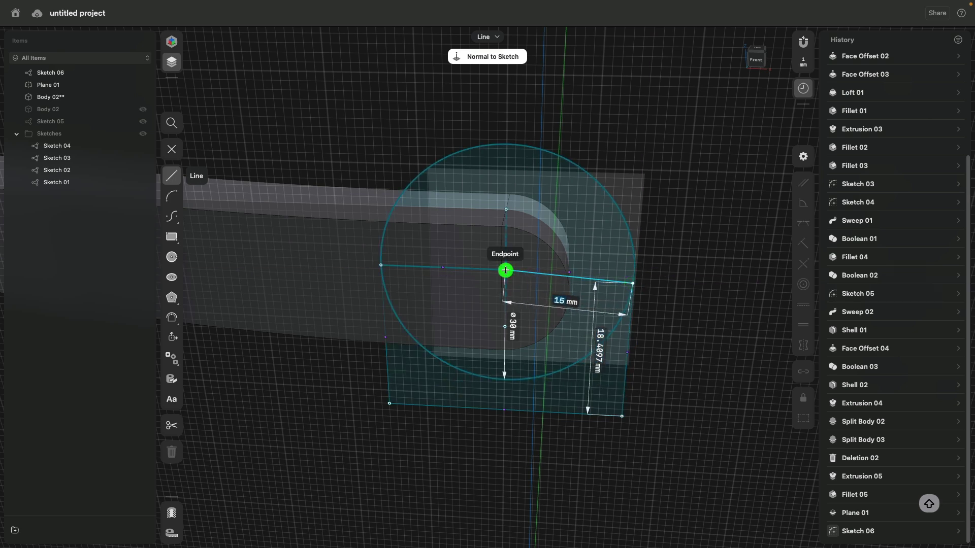
click(506, 270)
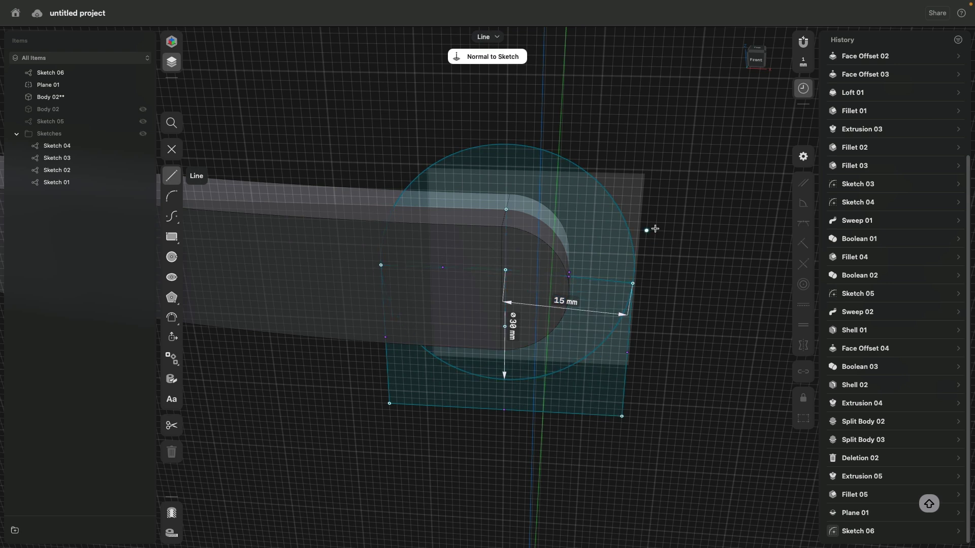
key(Escape)
Constrain the profile's top edges horizontal and its sides vertical, then exit the sketch
click(535, 272)
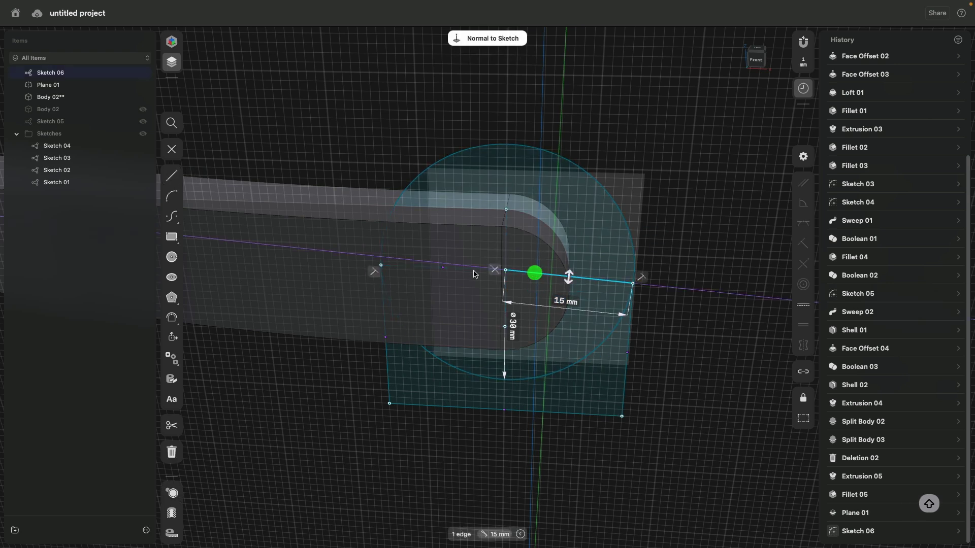
click(468, 270)
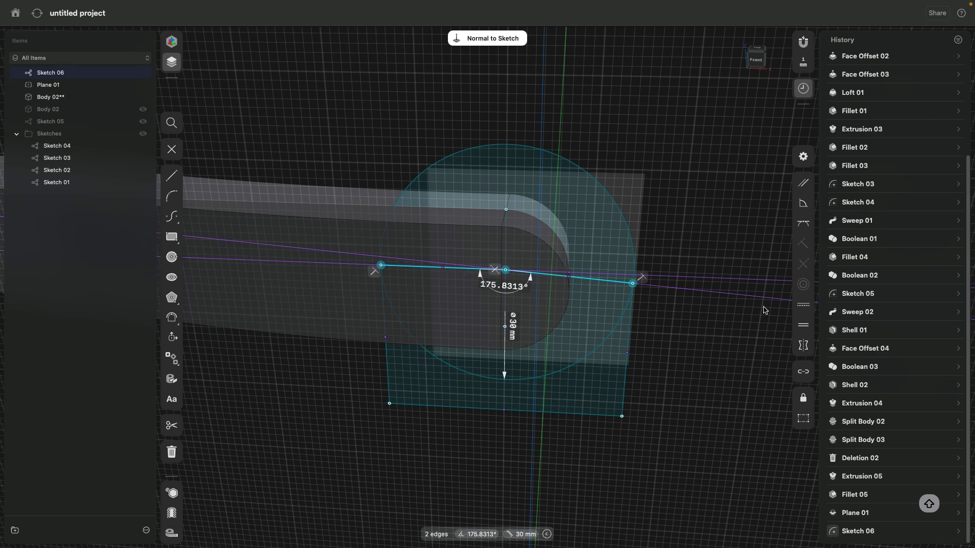
click(801, 305)
click(388, 377)
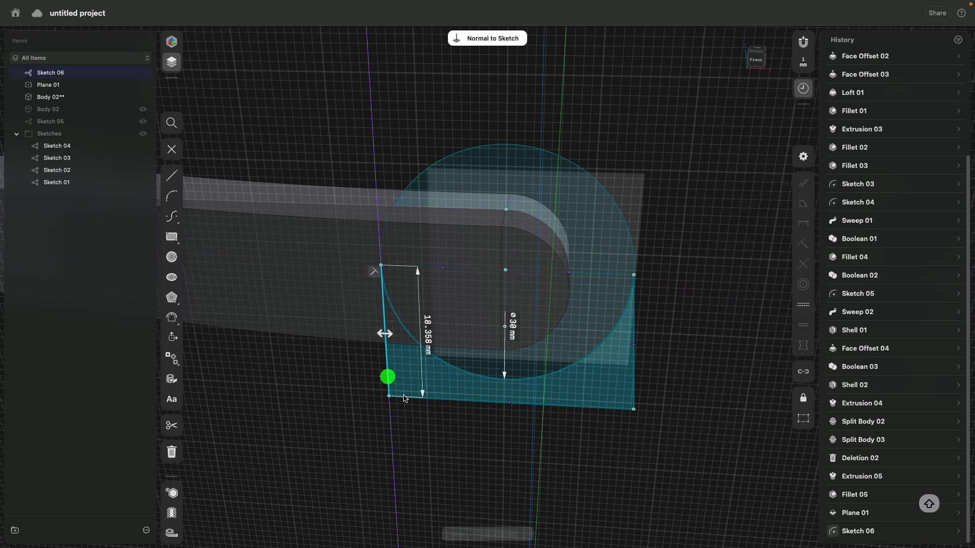
click(404, 396)
click(635, 385)
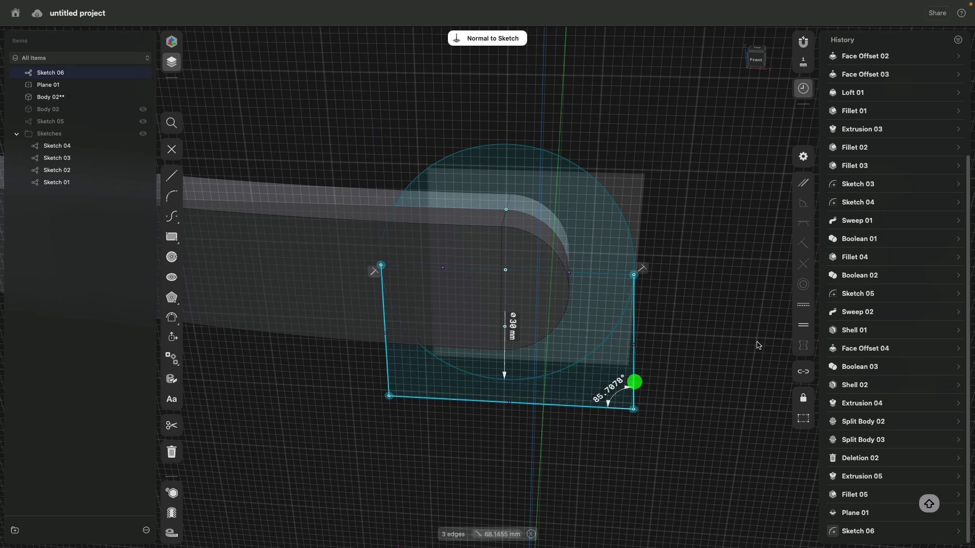
click(803, 306)
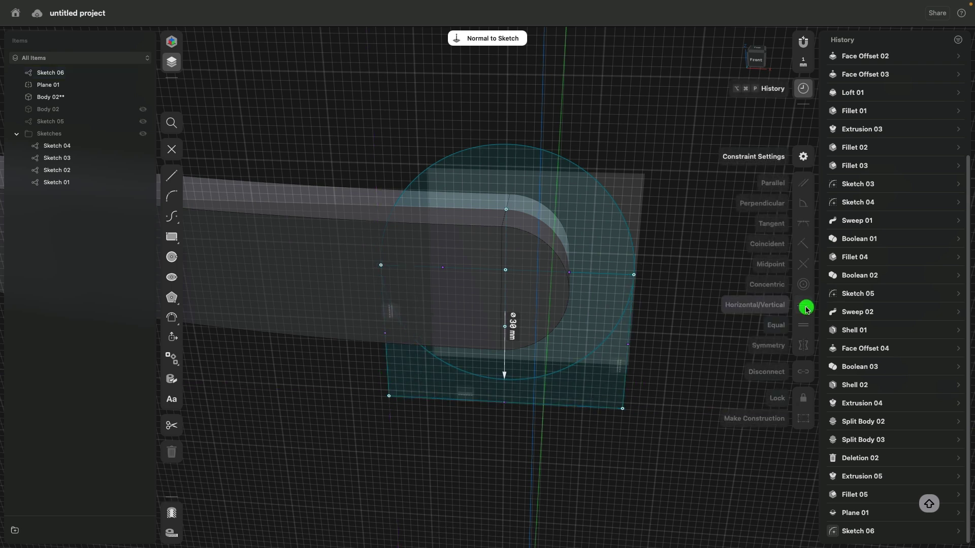
click(629, 323)
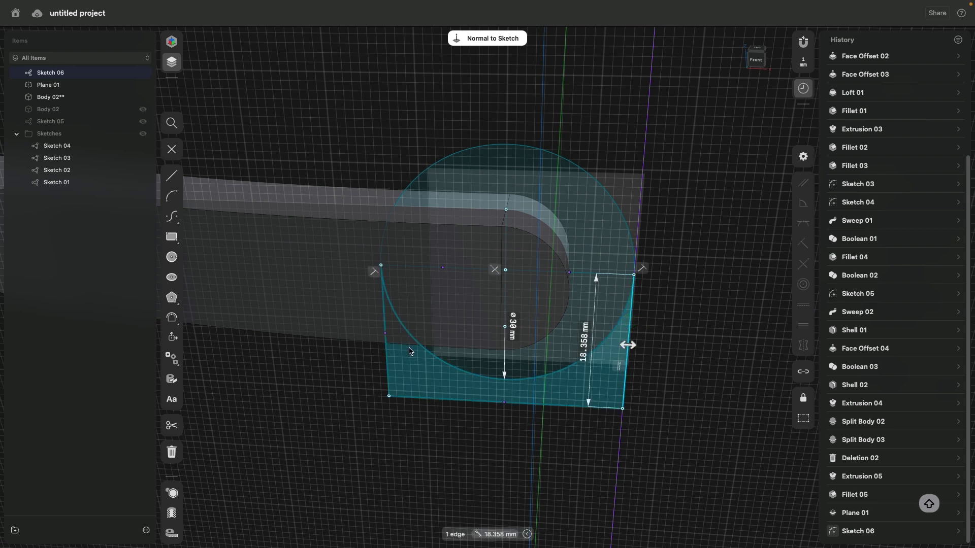
click(387, 370)
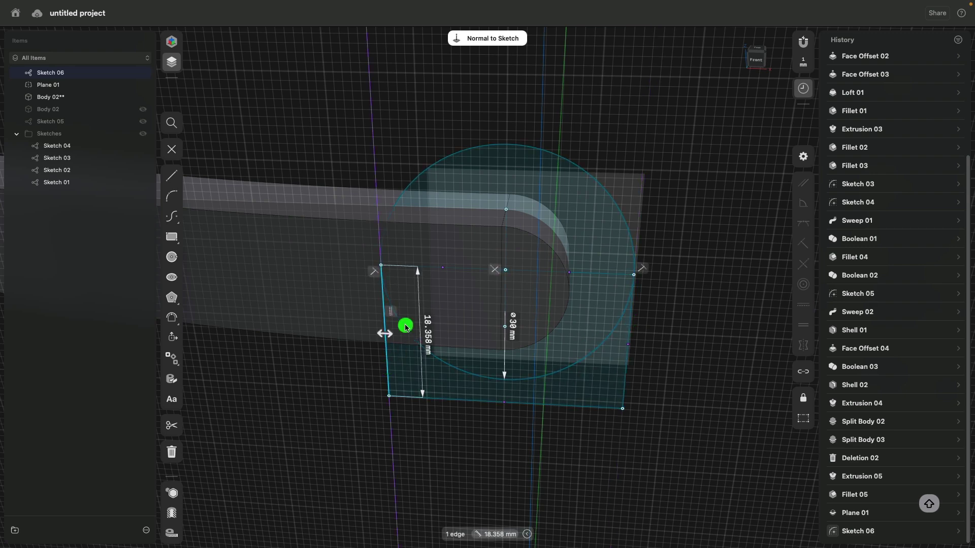
click(404, 324)
click(461, 374)
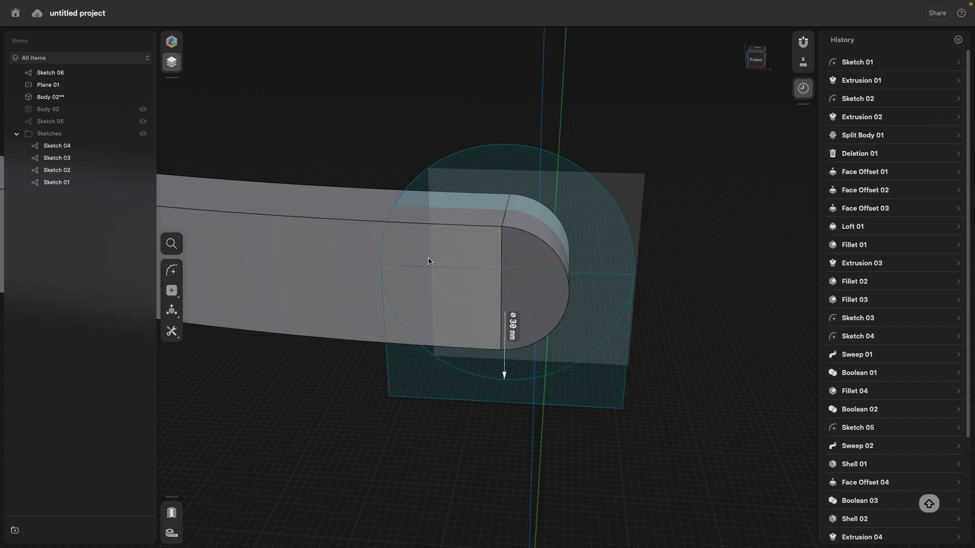
In Sketch 06, draw lines from the circle's left point up to a corner, then across to its top
double_click(470, 378)
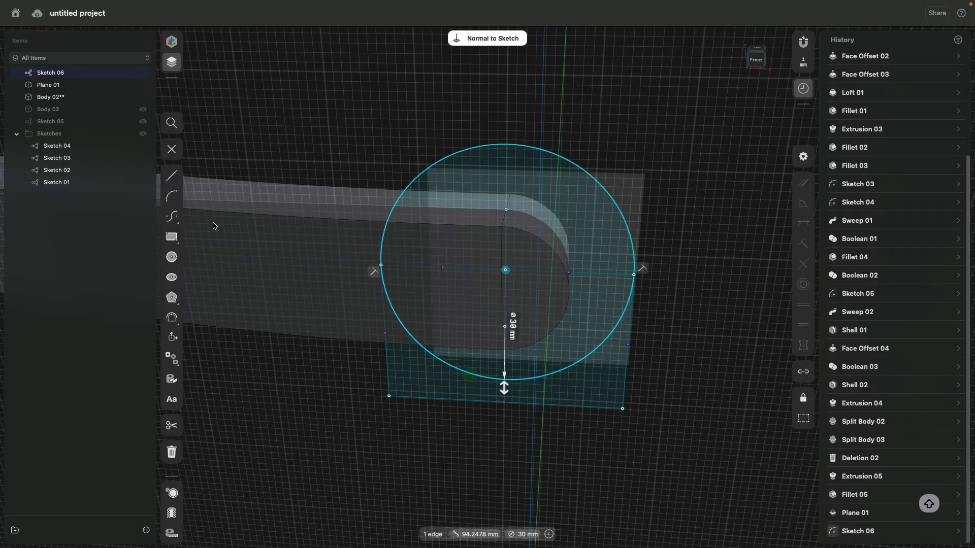
click(173, 176)
click(381, 265)
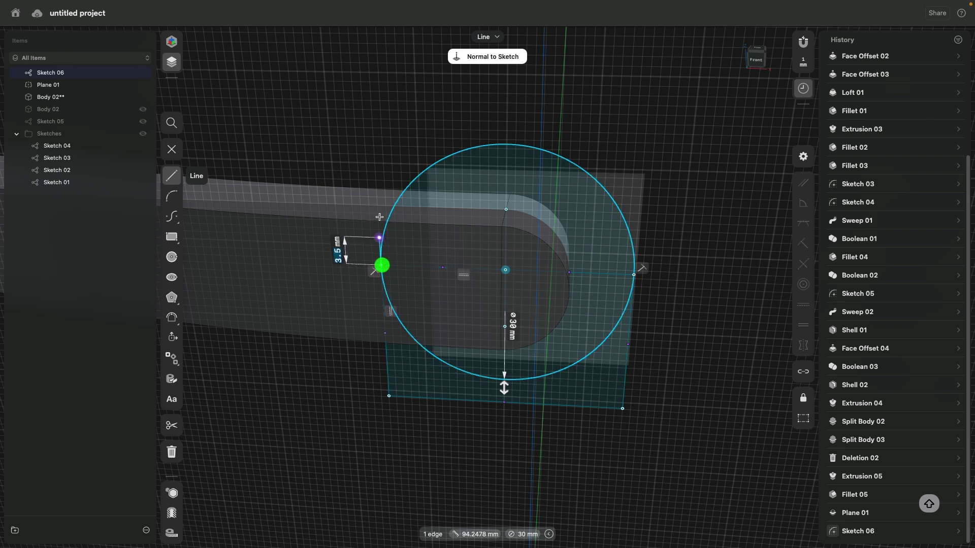
click(381, 142)
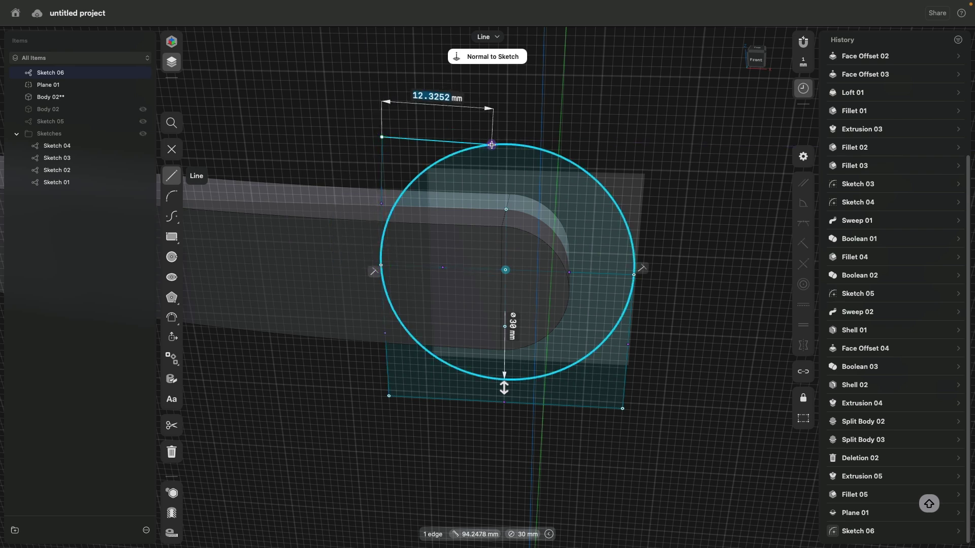
click(492, 144)
key(Escape)
key(Escape)
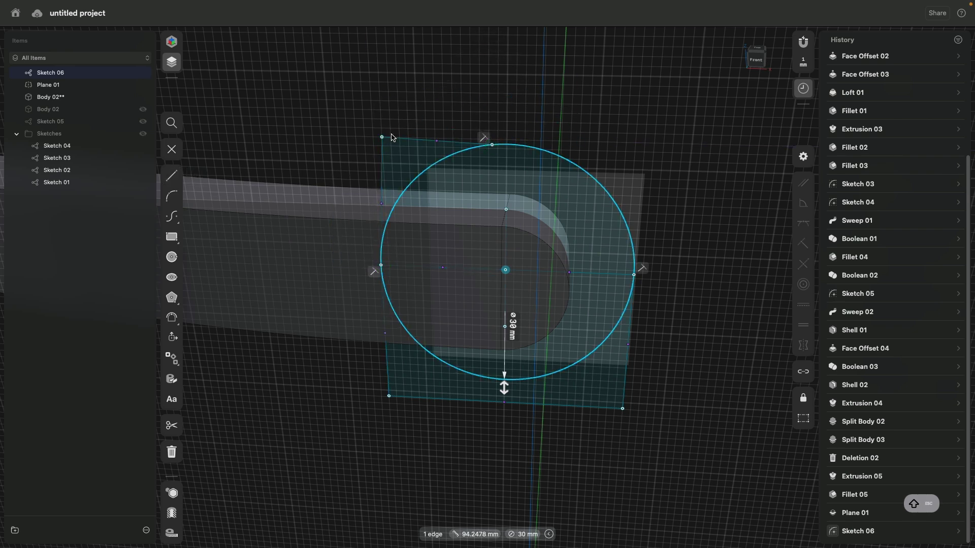
Constrain the new top and left lines horizontal and vertical, then view the sketch face-on
click(381, 151)
click(400, 139)
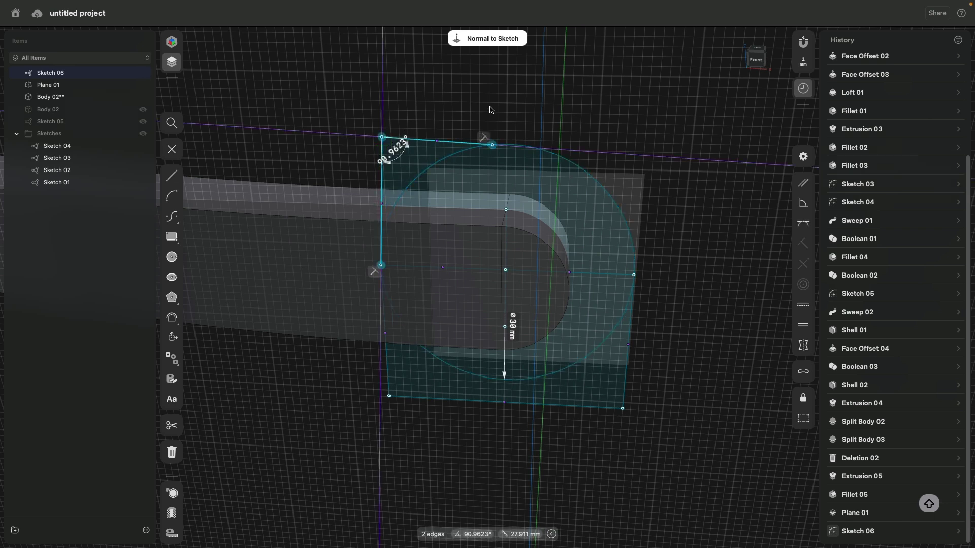
click(803, 305)
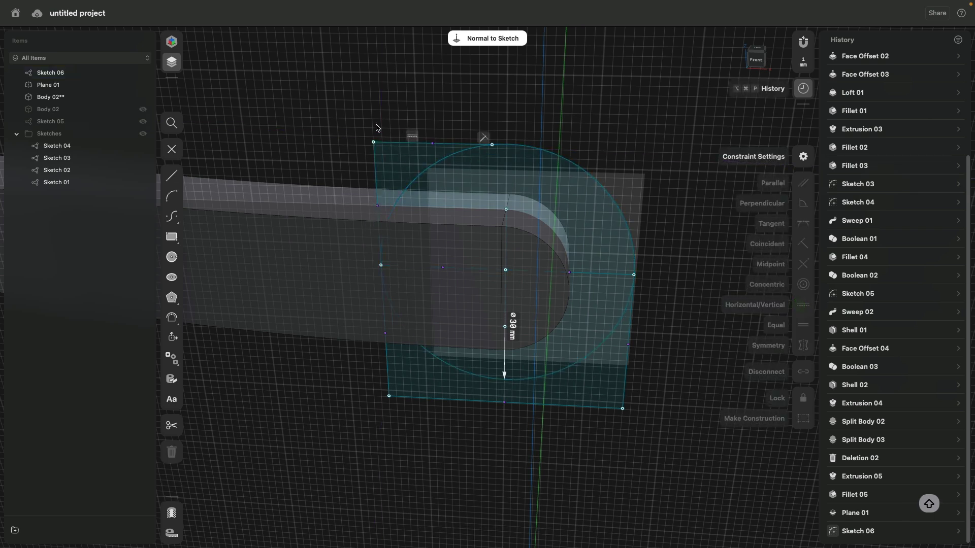
click(384, 144)
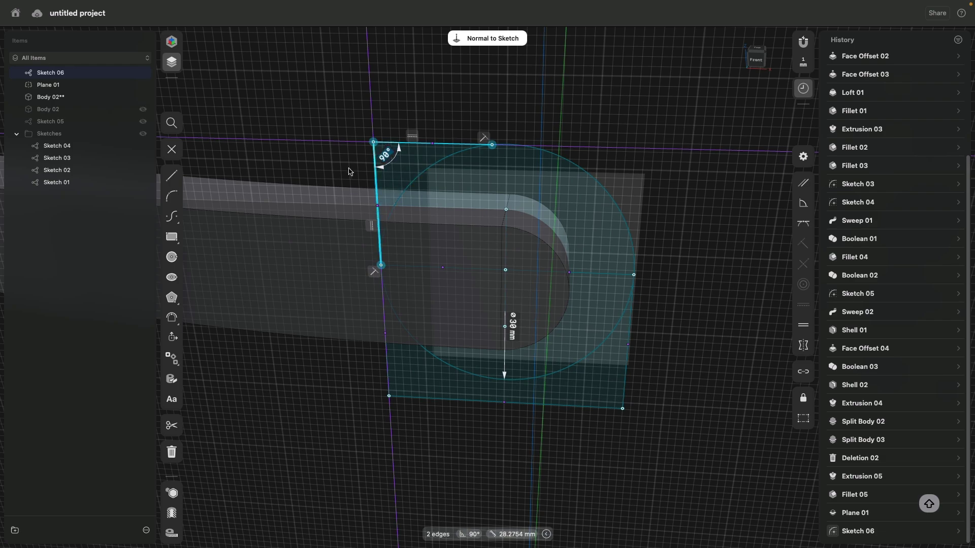
click(326, 420)
mouse_move(326, 419)
right_down()
mouse_move(339, 397)
mouse_move(352, 400)
right_up()
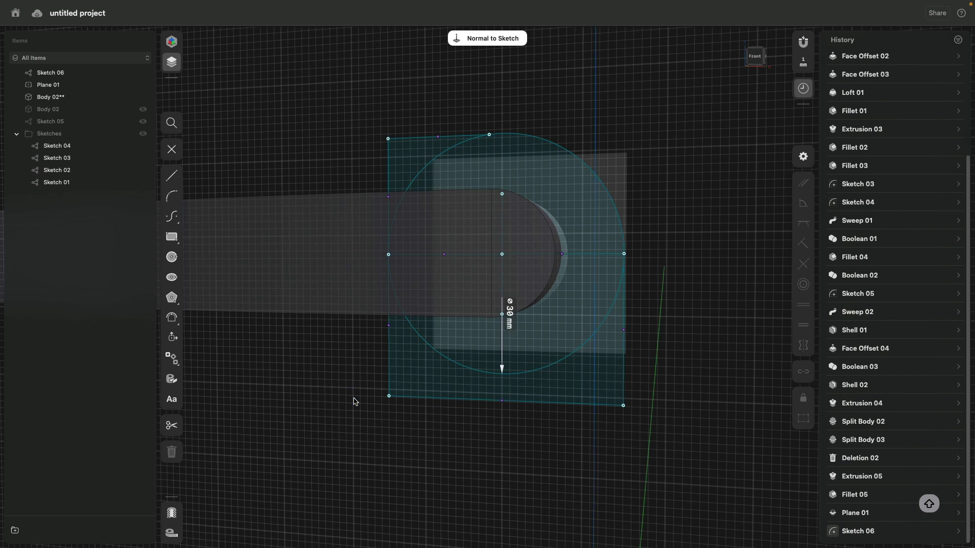
Select the four regions of Sketch 06
right_drag(349, 377, 341, 392)
click(398, 159)
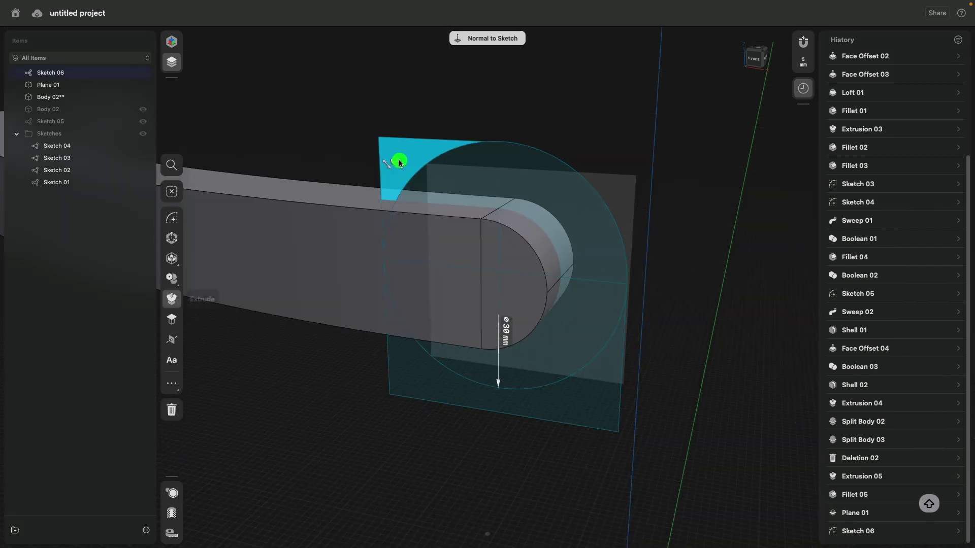
click(450, 173)
click(591, 324)
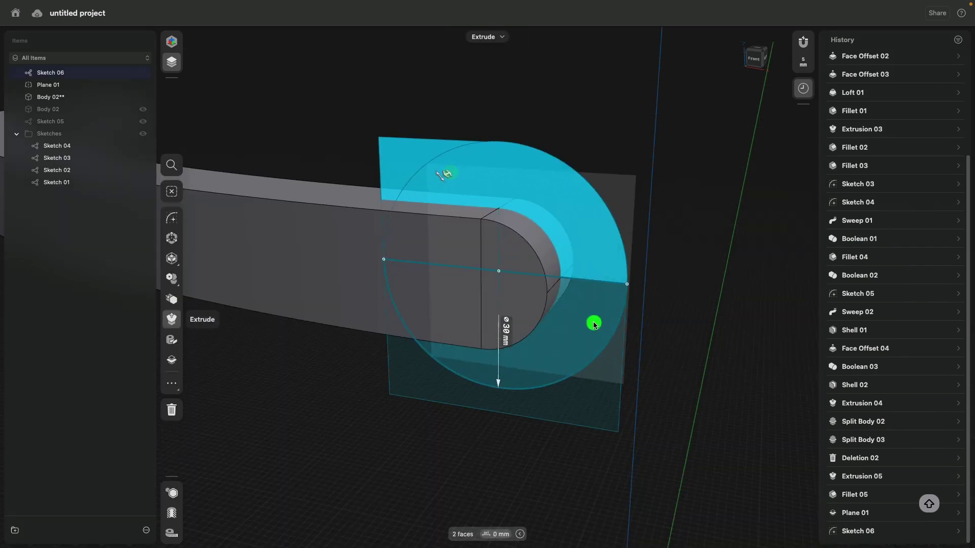
click(440, 390)
mouse_move(413, 433)
right_down()
mouse_move(365, 419)
mouse_move(381, 431)
right_up()
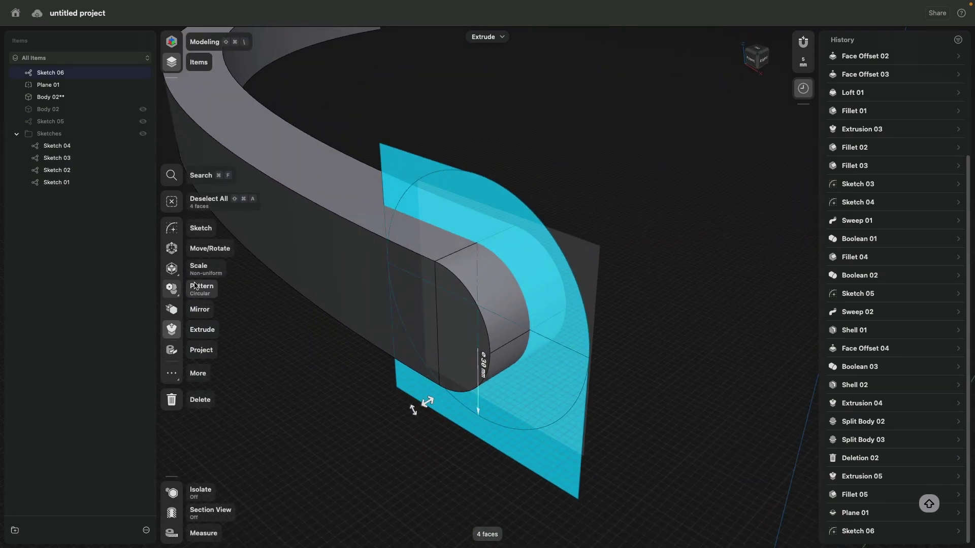
Extrude the regions, adjoining faces and small triangular face deeper as a cut
drag(429, 398, 450, 392)
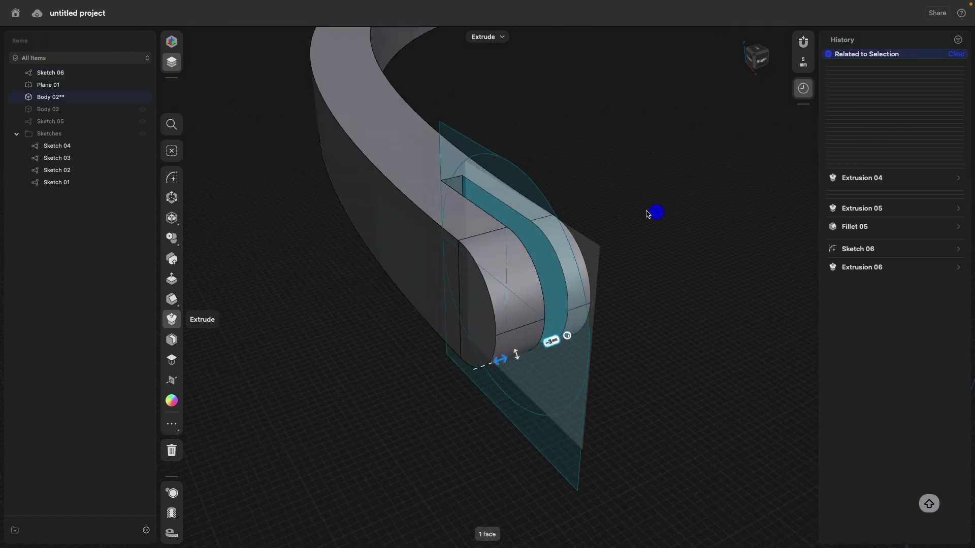
mouse_move(653, 213)
right_down()
mouse_move(388, 227)
mouse_move(517, 290)
right_up()
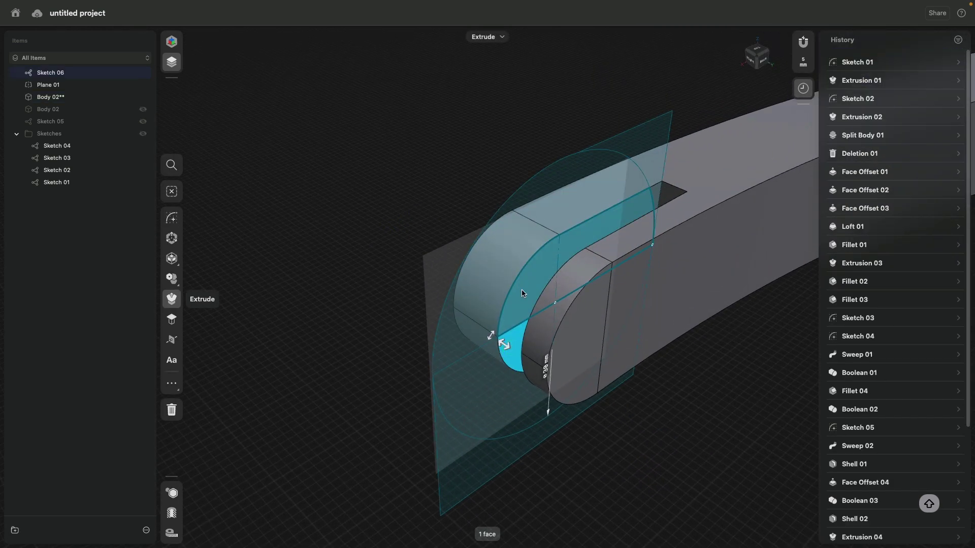
click(601, 229)
click(657, 194)
mouse_move(657, 193)
right_down()
mouse_move(635, 362)
mouse_move(644, 322)
mouse_move(632, 349)
right_up()
scroll(633, 349, up, 5)
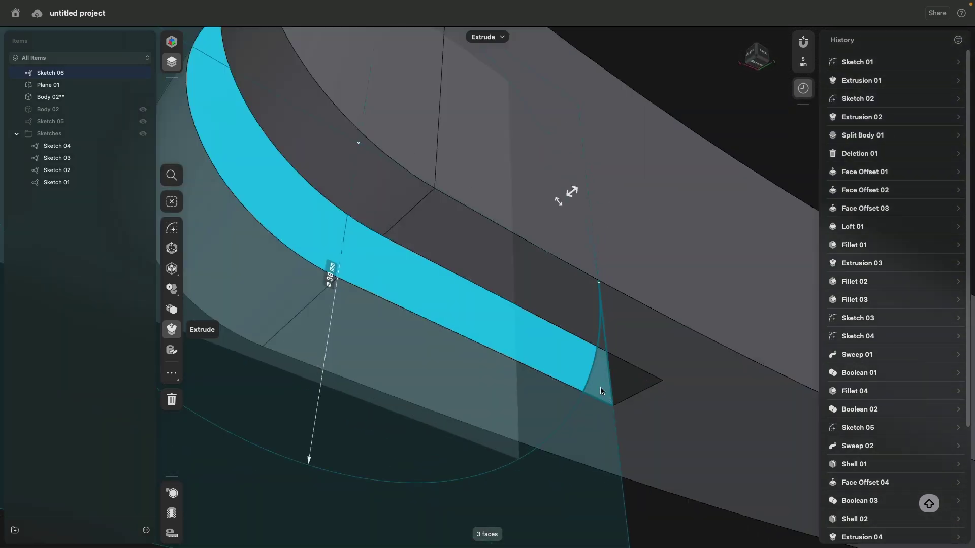
click(600, 390)
scroll(577, 398, down, 3)
mouse_move(576, 398)
right_down()
mouse_move(556, 388)
mouse_move(567, 441)
right_up()
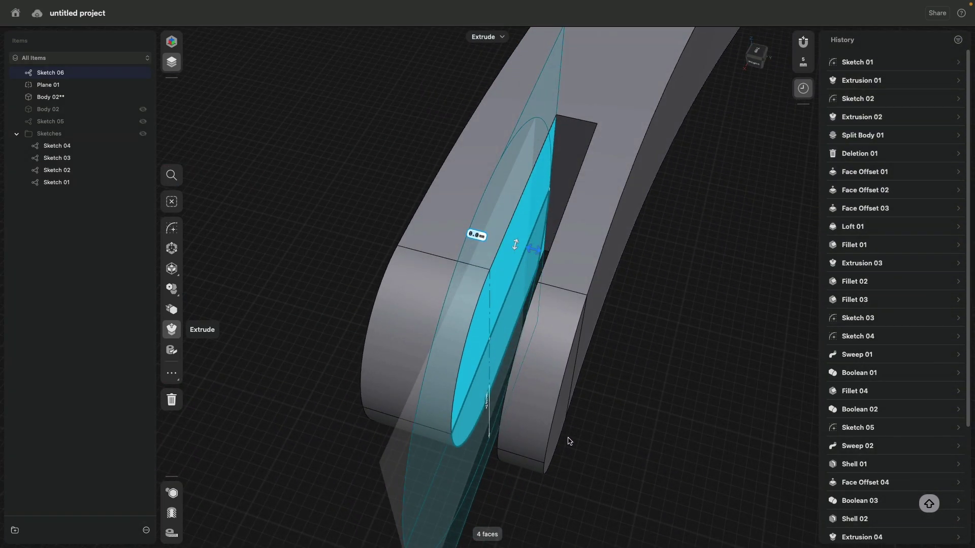
drag(533, 246, 510, 246)
click(339, 205)
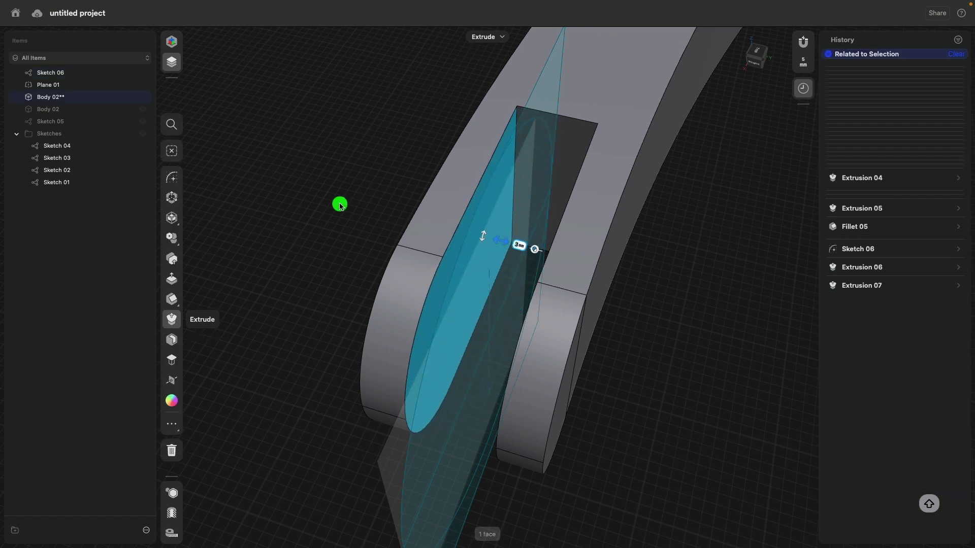
Pick a sketch face and the circle's lower half for a new extrusion
mouse_move(357, 226)
right_down()
mouse_move(314, 229)
mouse_move(437, 283)
right_up()
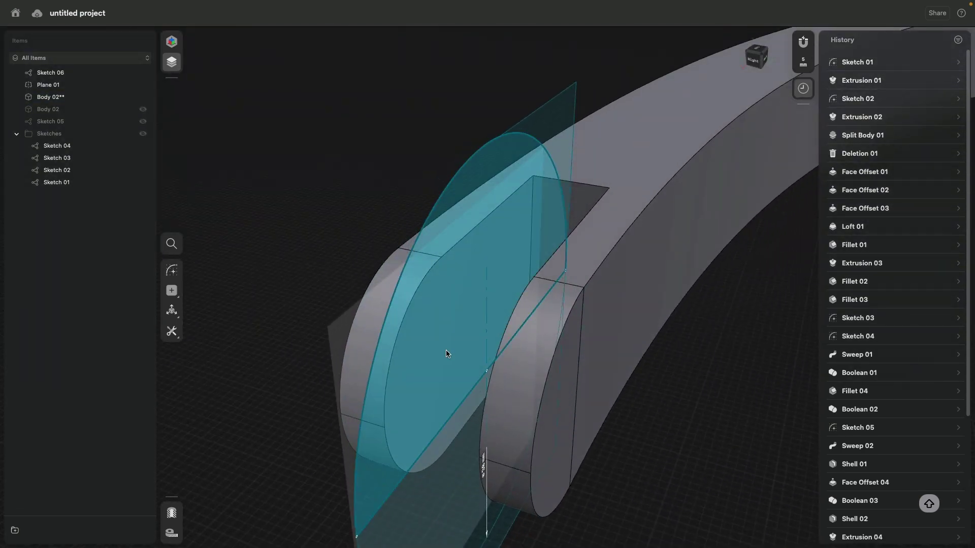
click(446, 357)
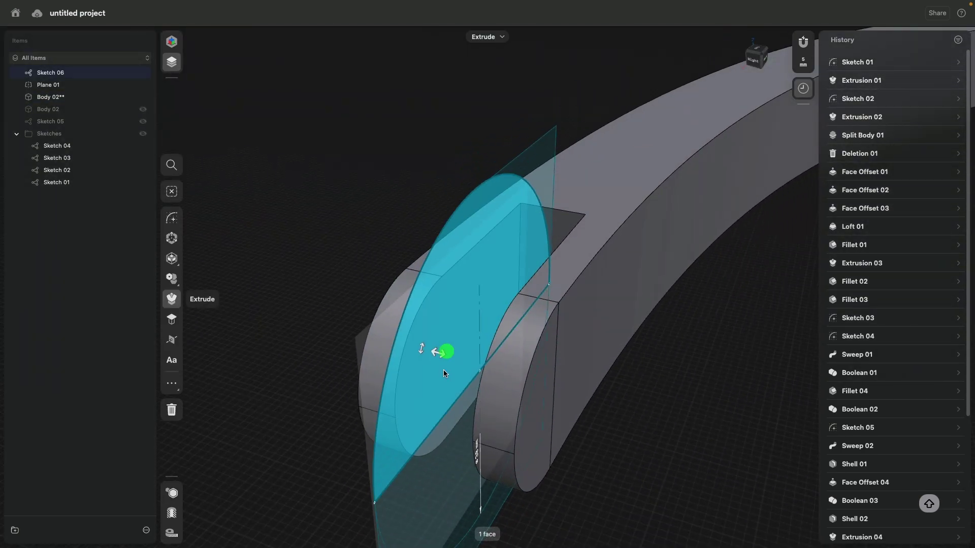
mouse_move(446, 370)
right_down()
mouse_move(321, 384)
mouse_move(314, 297)
right_up()
click(424, 367)
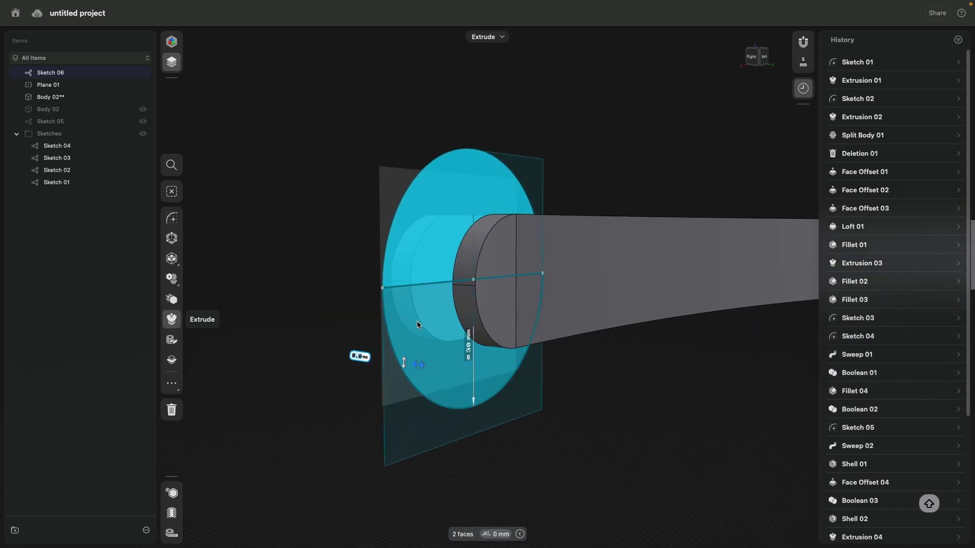
Add the outer plane region and extrude the picked faces -2 mm as a New Body
click(422, 432)
right_drag(342, 427, 396, 417)
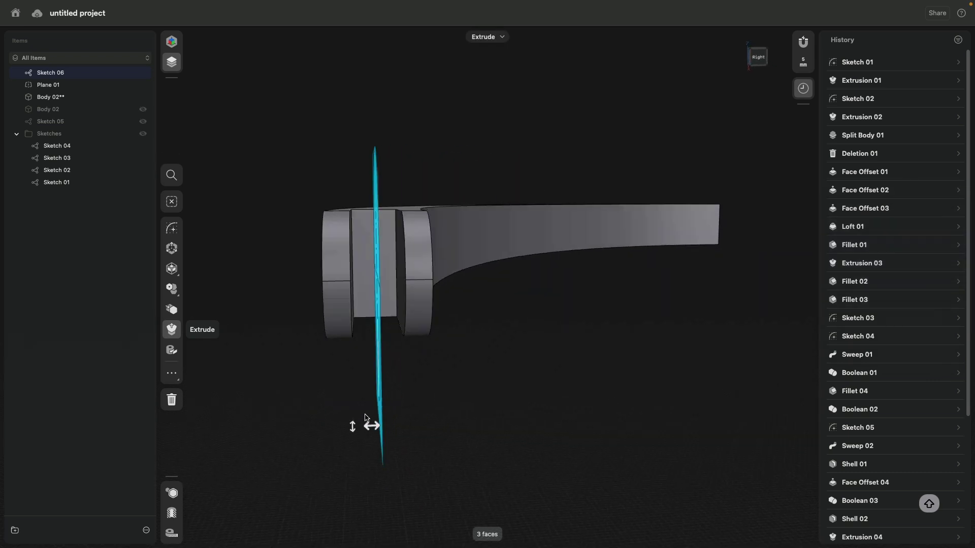
drag(388, 415, 420, 419)
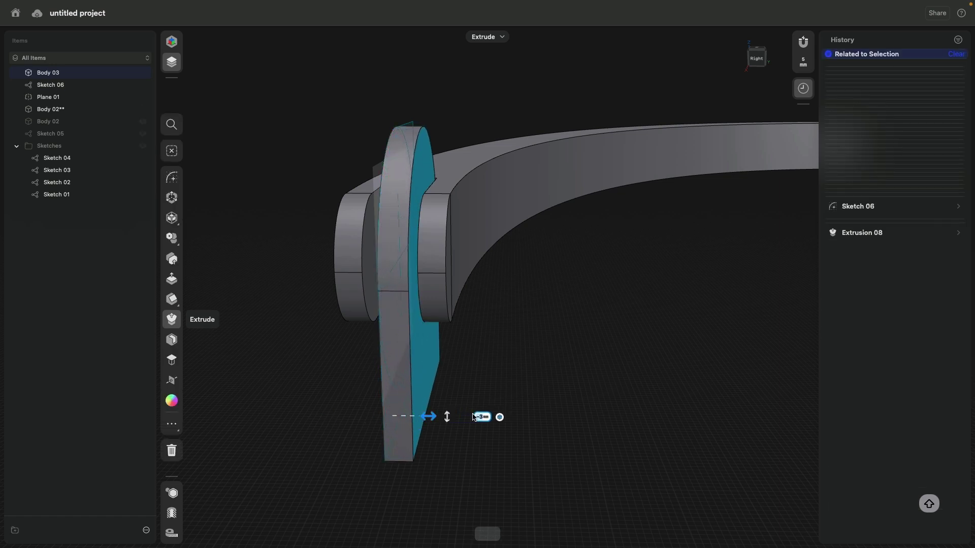
click(500, 417)
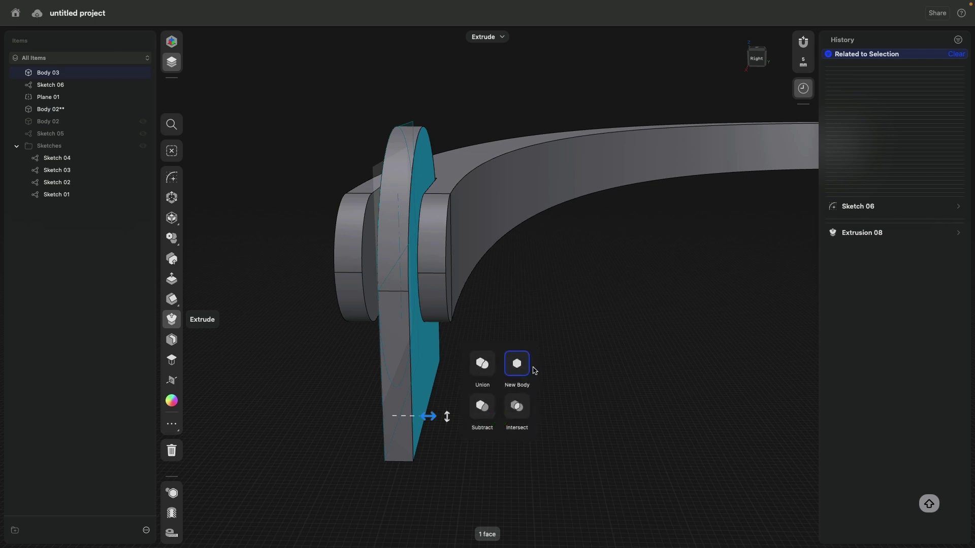
click(601, 298)
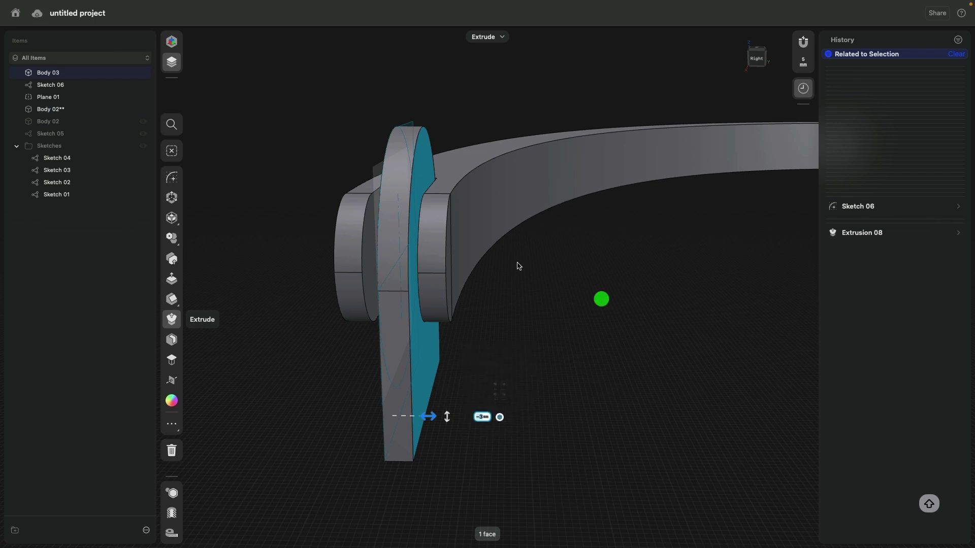
Move Sketch 06 and Plane 01 into the Sketches folder
click(44, 96)
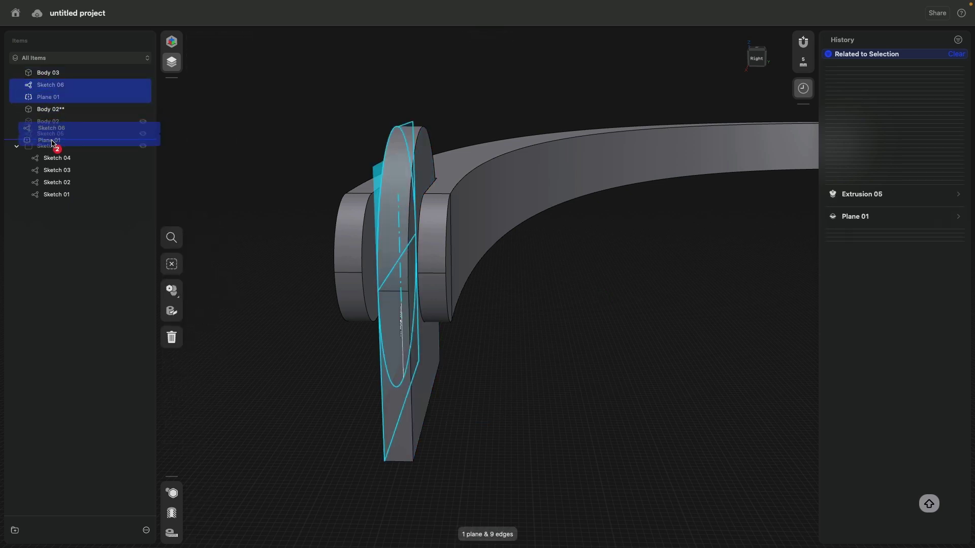
drag(44, 96, 54, 145)
drag(48, 109, 49, 124)
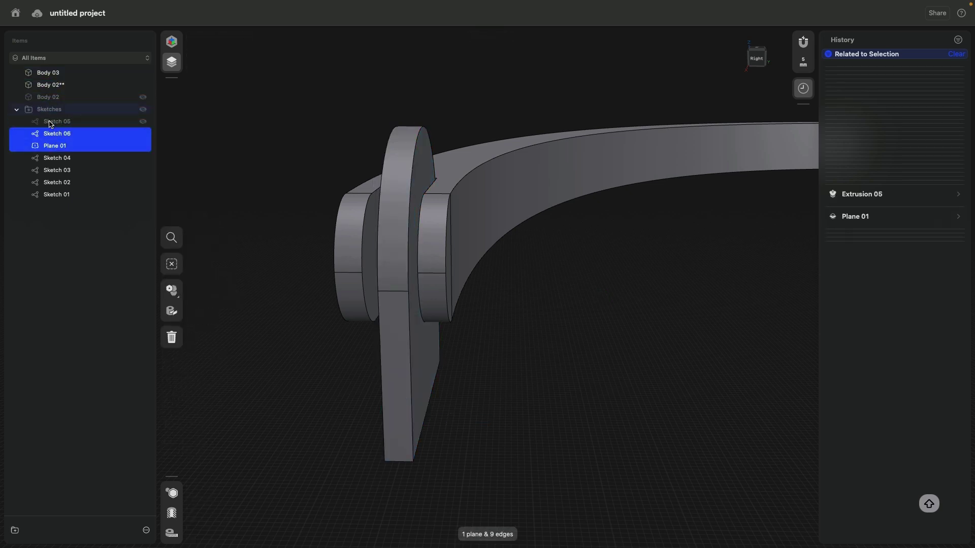
middle_drag(212, 128, 295, 145)
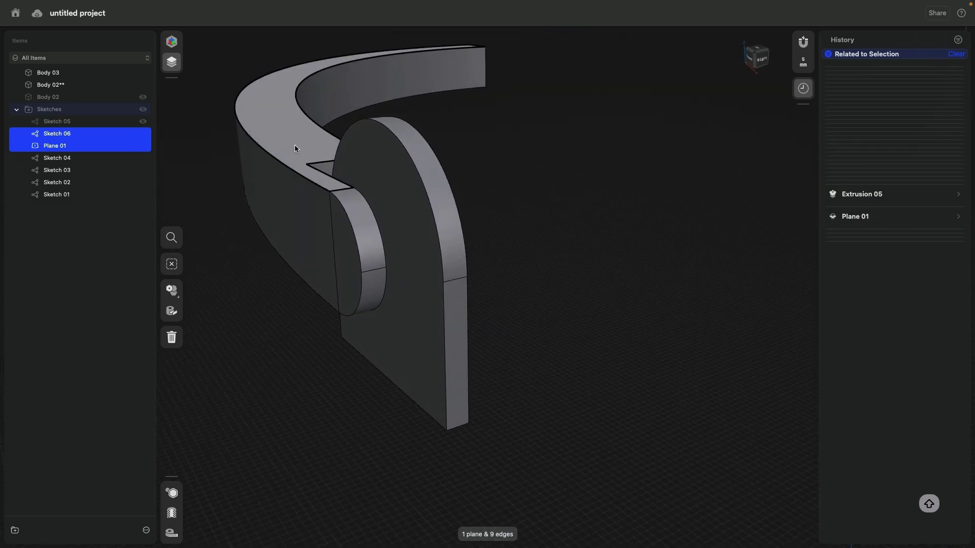
Offset the plate's arched face by exactly 3 mm, creating Face Offset 05
click(365, 167)
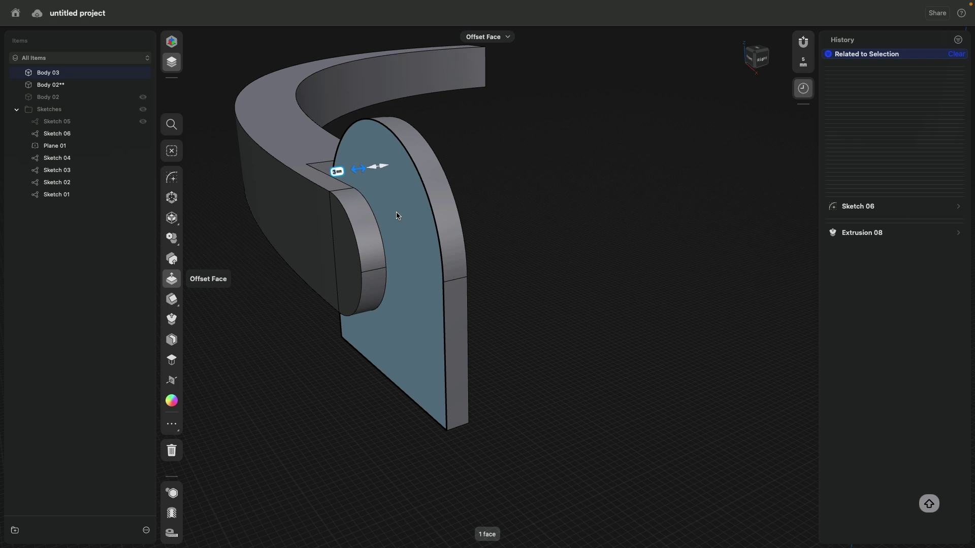
click(338, 174)
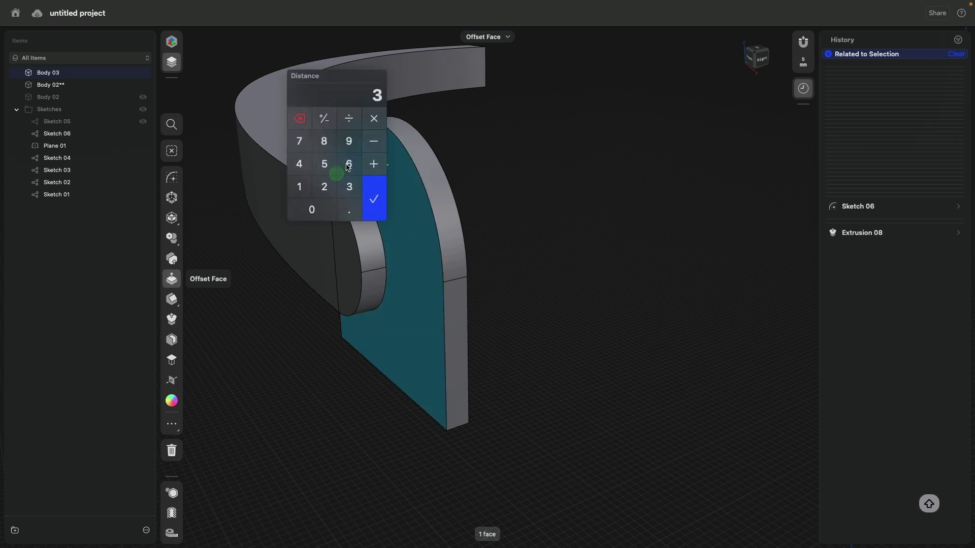
click(378, 196)
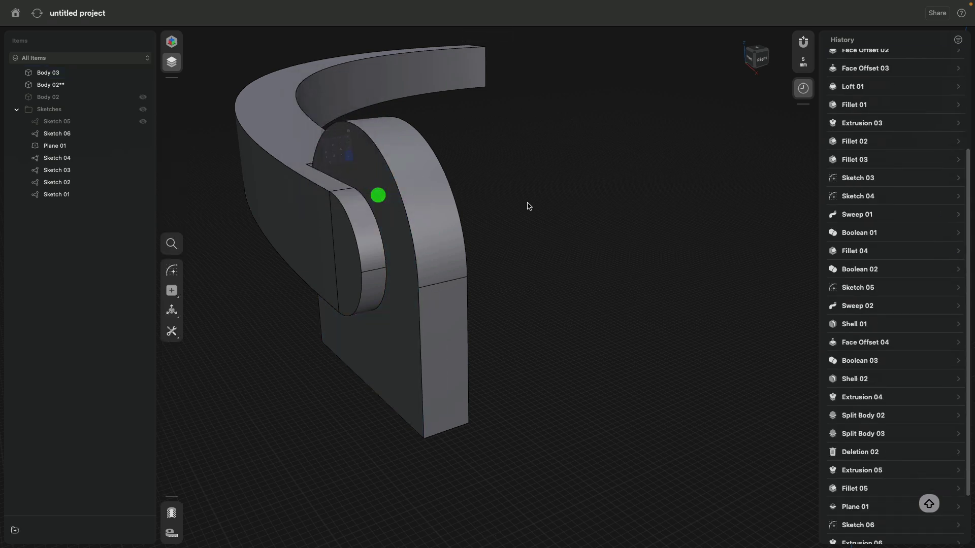
scroll(533, 206, down, 5)
scroll(538, 254, down, 5)
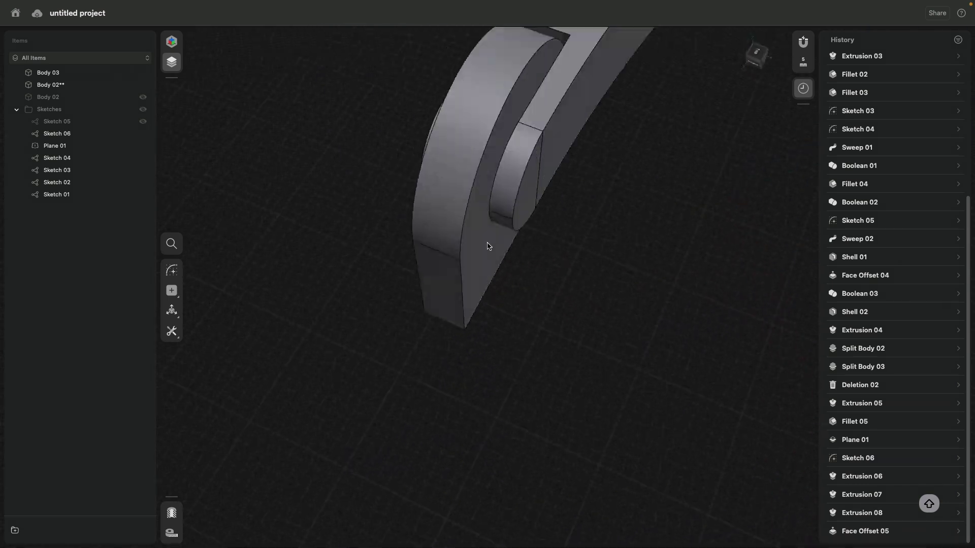
scroll(487, 243, down, 5)
scroll(498, 229, down, 5)
scroll(469, 239, down, 5)
scroll(440, 267, down, 5)
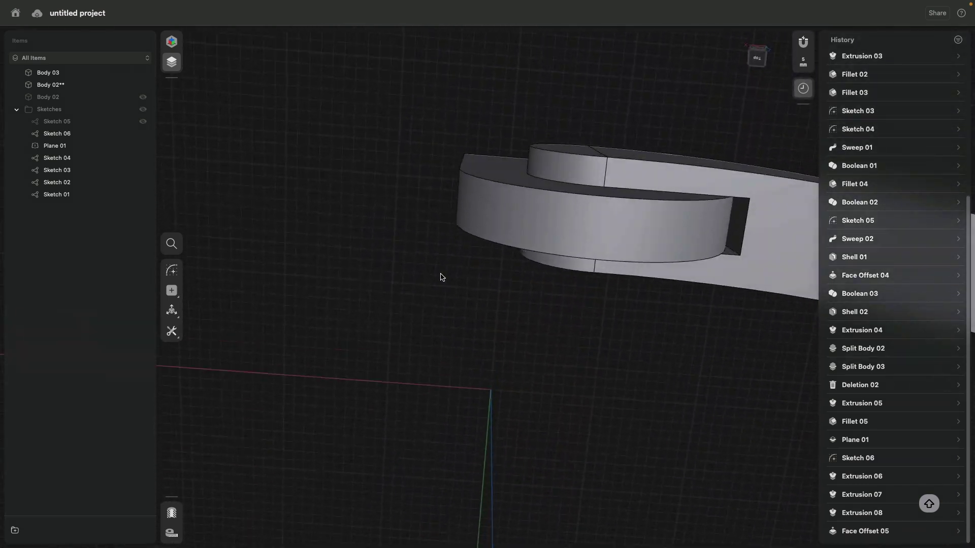
scroll(480, 259, down, 5)
scroll(526, 232, down, 5)
scroll(534, 228, down, 3)
scroll(534, 227, down, 5)
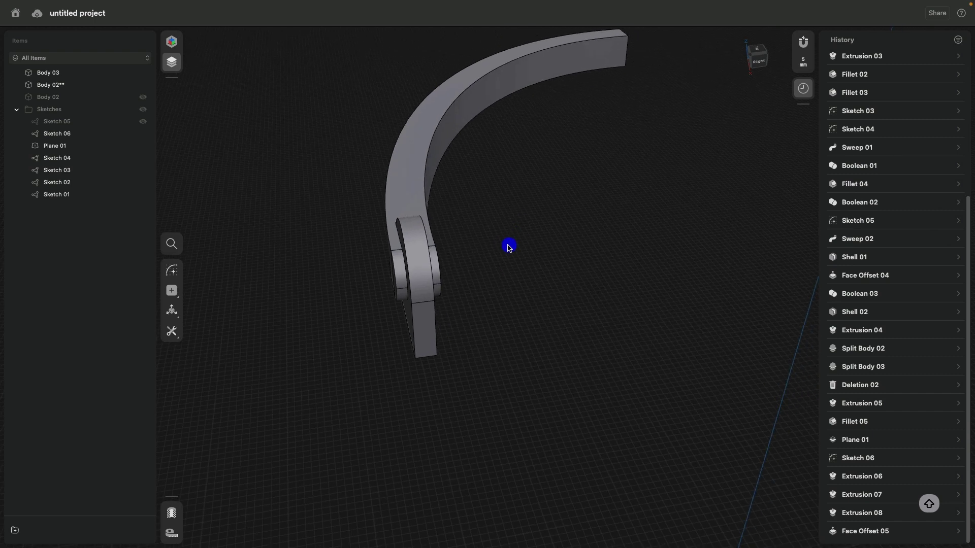
scroll(508, 246, down, 2)
scroll(499, 244, up, 5)
scroll(305, 233, down, 5)
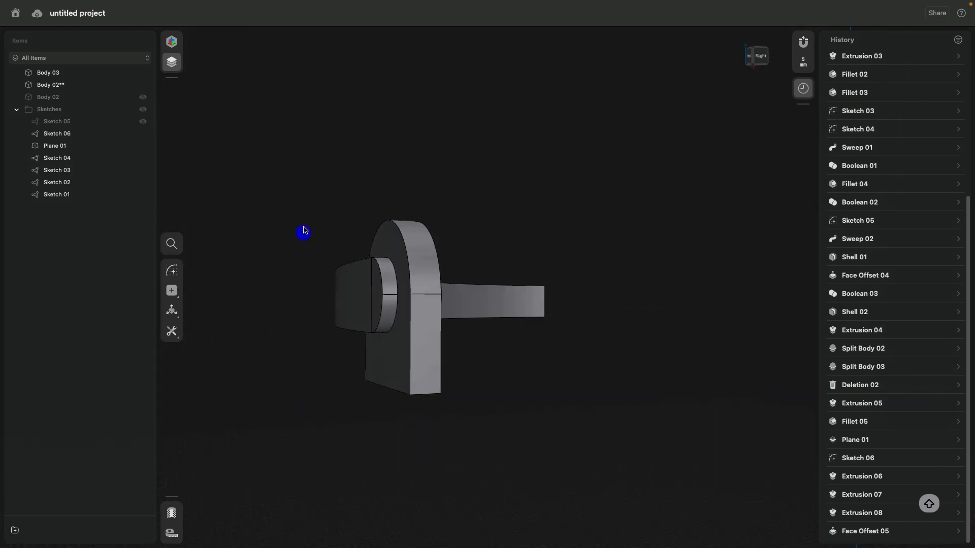
scroll(302, 221, down, 3)
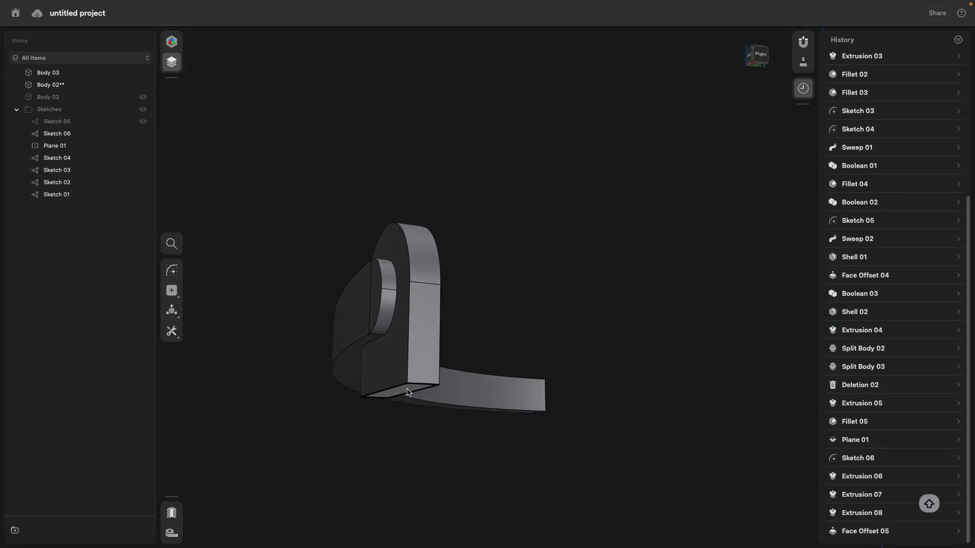
Unhide the bucket body, Body 02
click(408, 391)
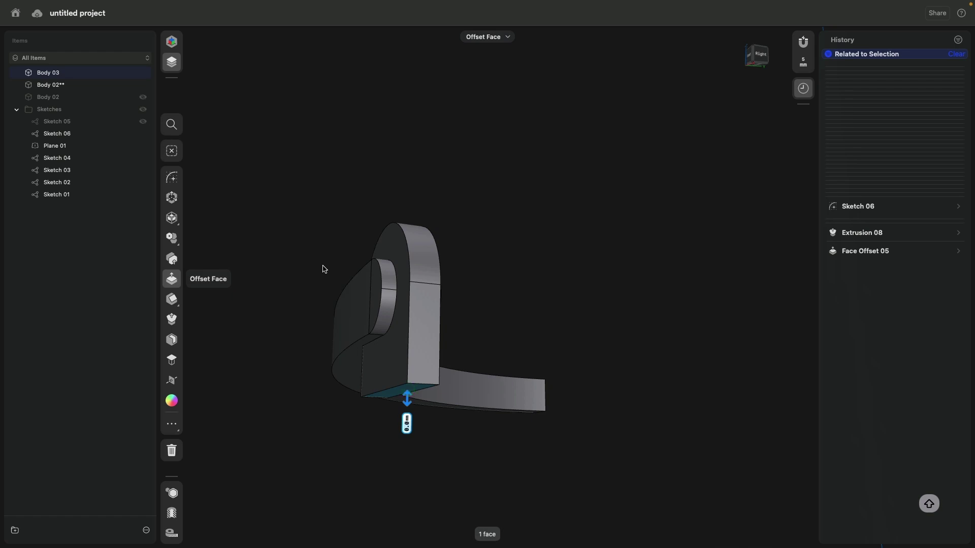
click(324, 250)
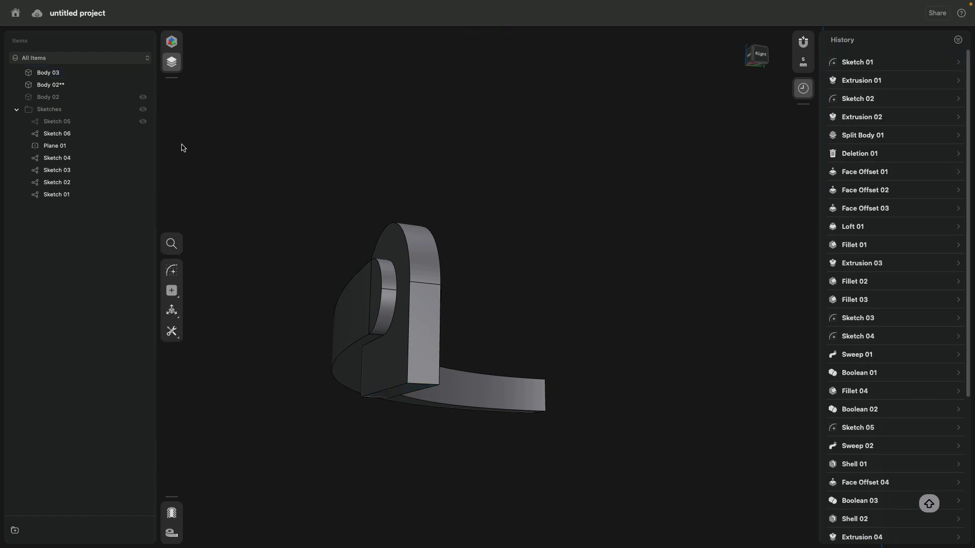
click(142, 97)
scroll(325, 129, up, 3)
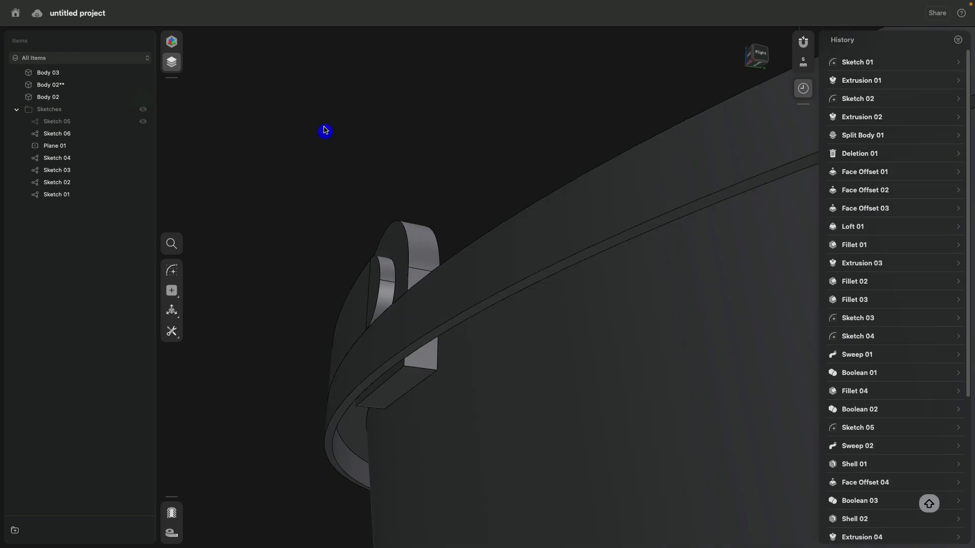
scroll(317, 121, up, 3)
scroll(320, 167, down, 3)
scroll(338, 157, up, 3)
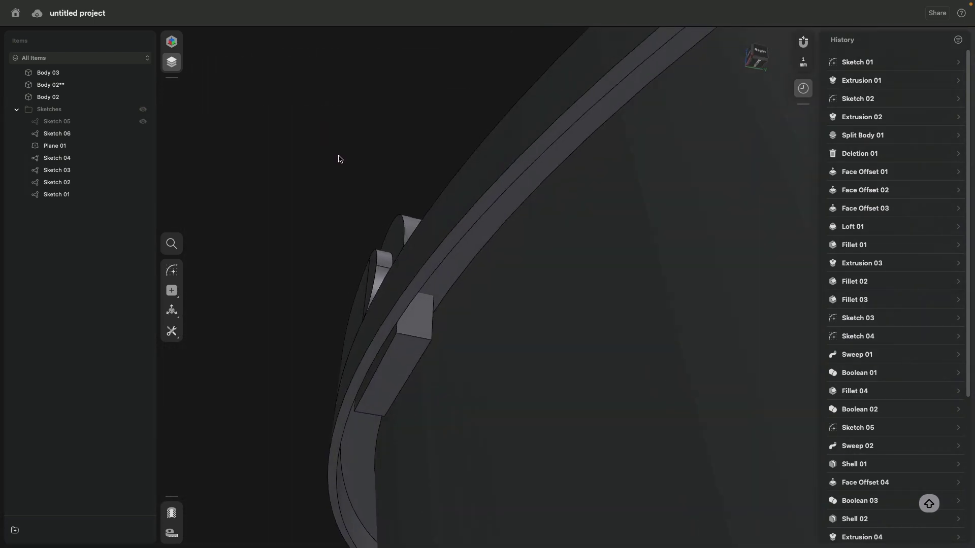
Offset the mount block's bottom face down onto the bucket rim as Face Offset 06
click(403, 348)
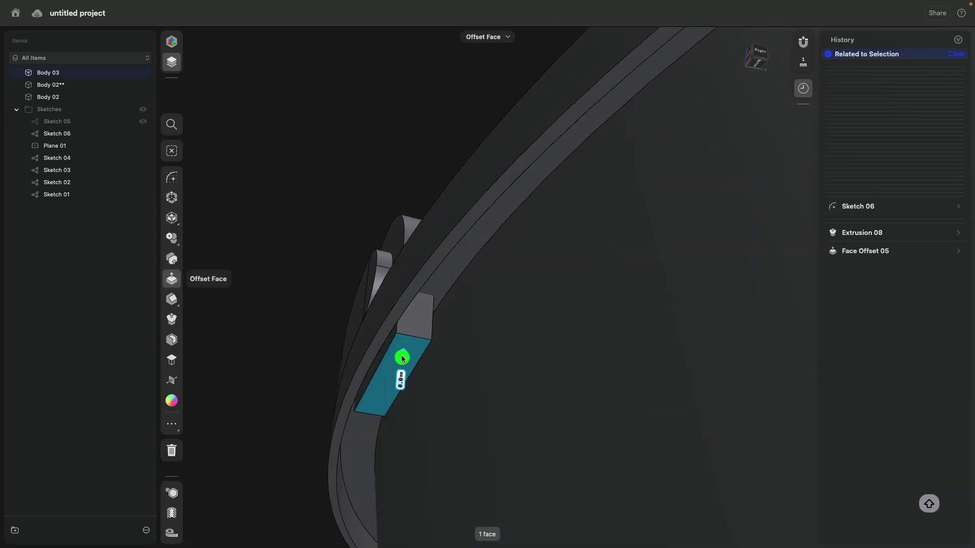
drag(403, 358, 410, 315)
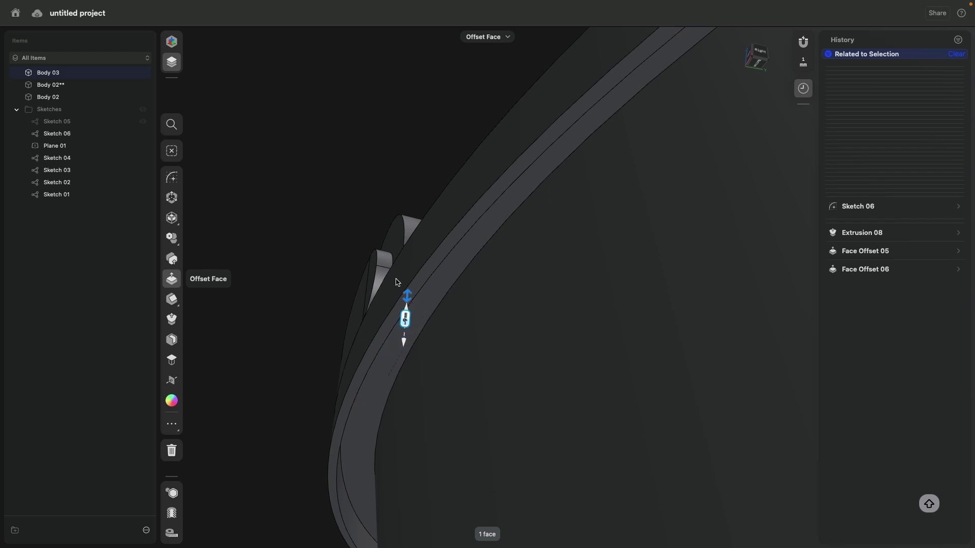
scroll(396, 282, down, 5)
scroll(400, 252, down, 2)
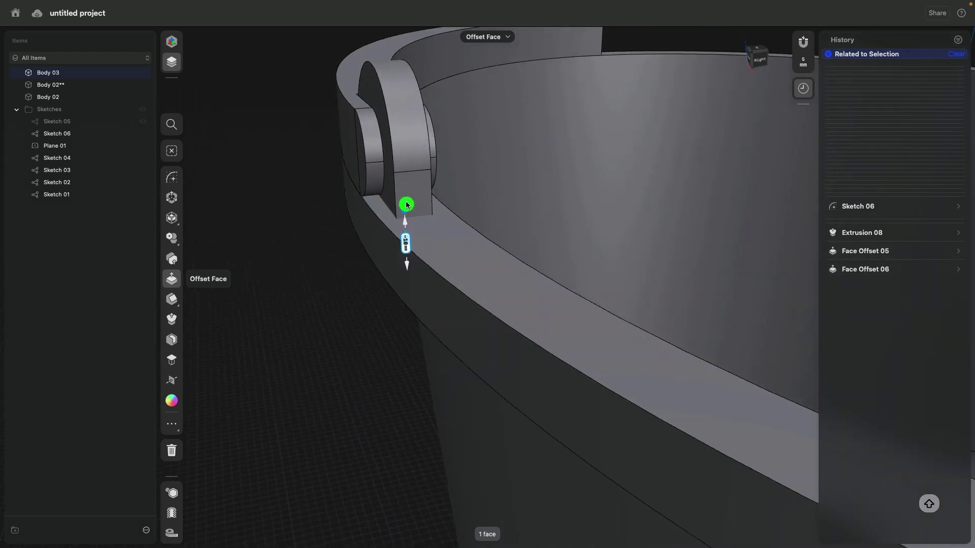
scroll(407, 197, up, 3)
scroll(407, 197, up, 2)
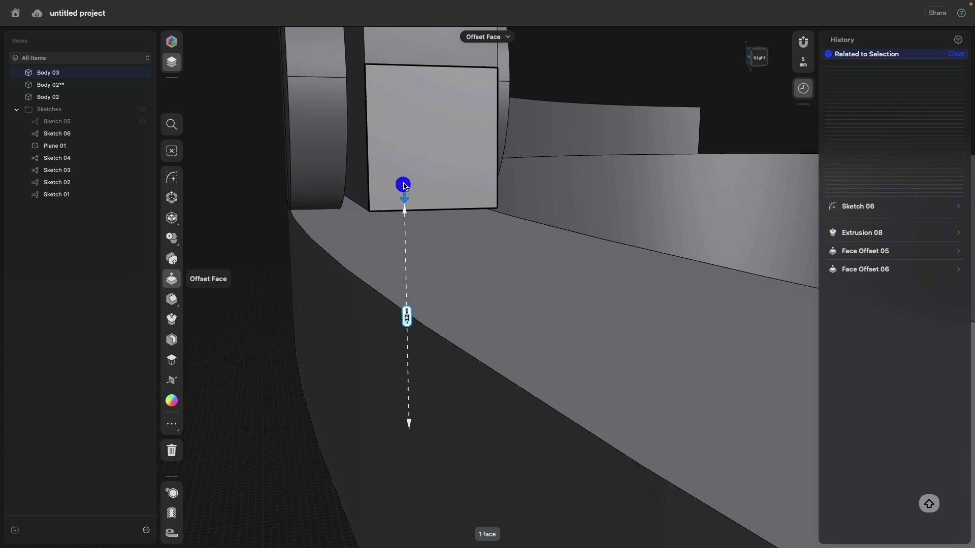
scroll(410, 182, up, 2)
scroll(388, 202, down, 2)
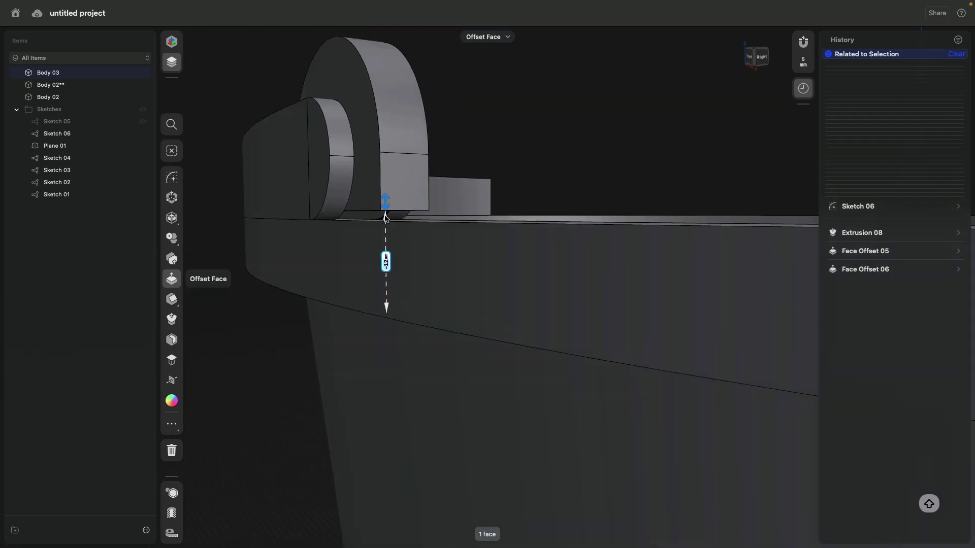
scroll(381, 216, up, 4)
scroll(382, 217, up, 2)
drag(382, 213, 387, 261)
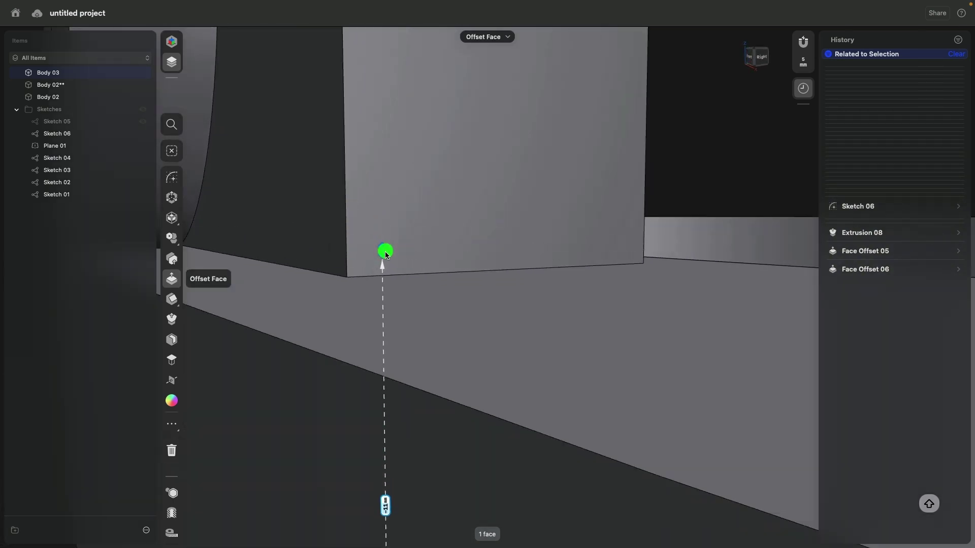
mouse_move(386, 269)
right_down()
mouse_move(257, 143)
mouse_move(317, 210)
mouse_move(338, 190)
right_up()
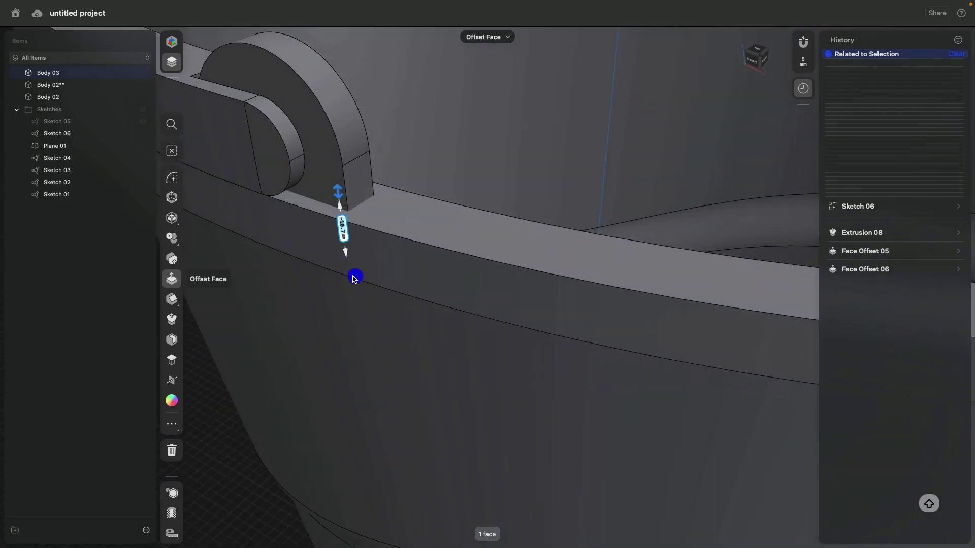
scroll(337, 189, down, 3)
key(Escape)
scroll(365, 291, up, 2)
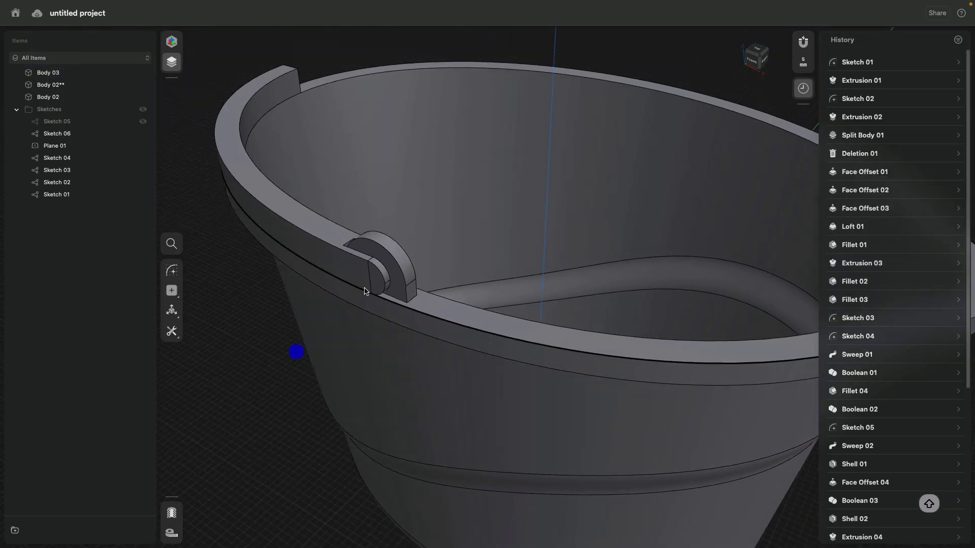
click(402, 291)
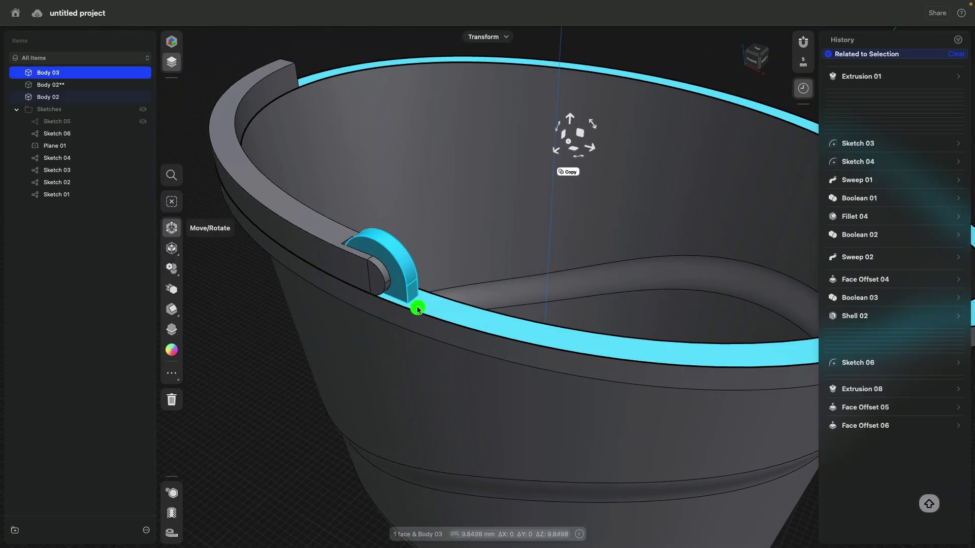
click(418, 310)
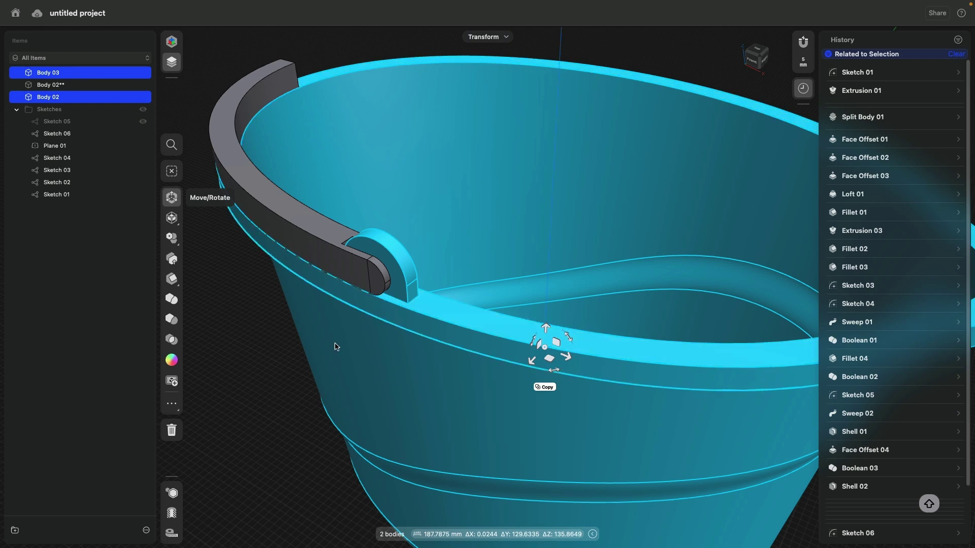
click(260, 384)
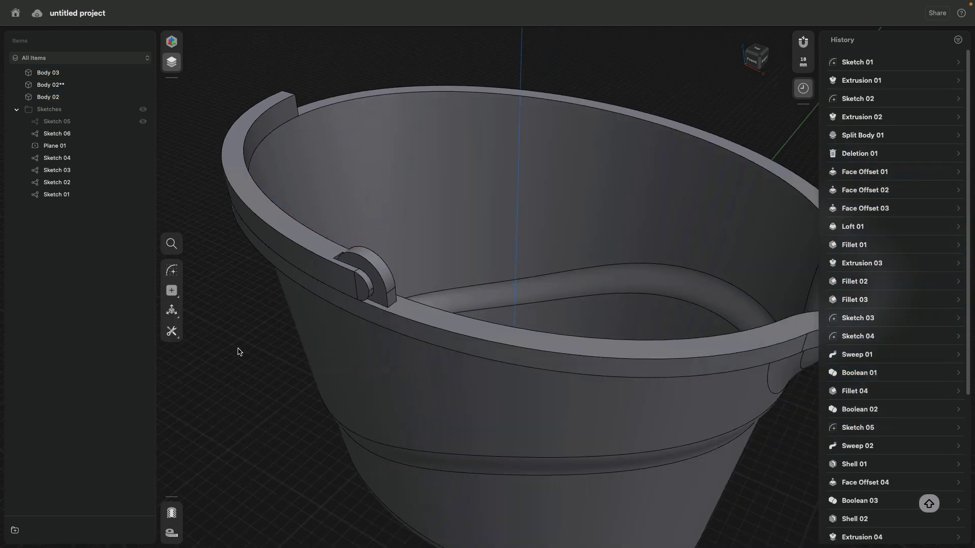
scroll(238, 344, down, 3)
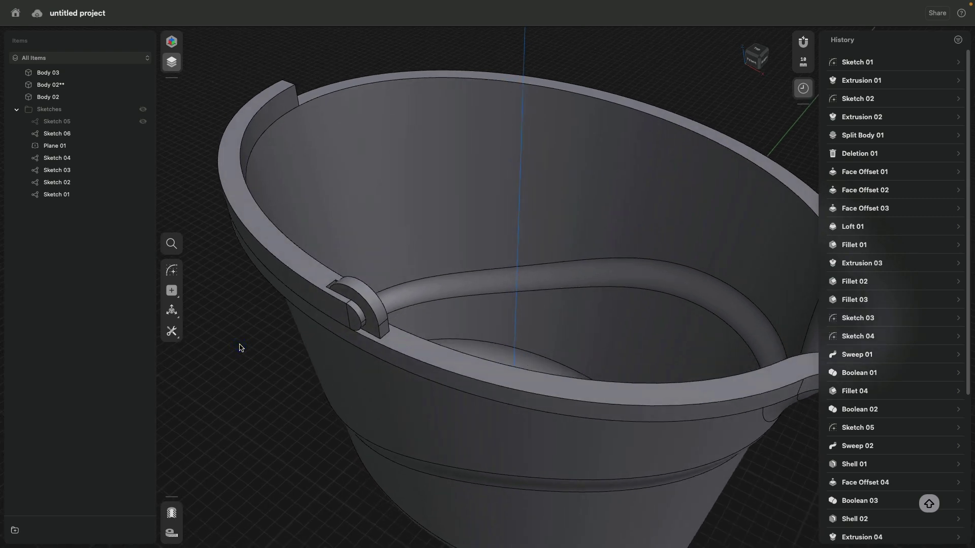
mouse_move(279, 336)
middle_down()
mouse_move(311, 321)
mouse_move(306, 332)
mouse_move(553, 331)
mouse_move(447, 338)
mouse_move(483, 185)
mouse_move(584, 231)
middle_up()
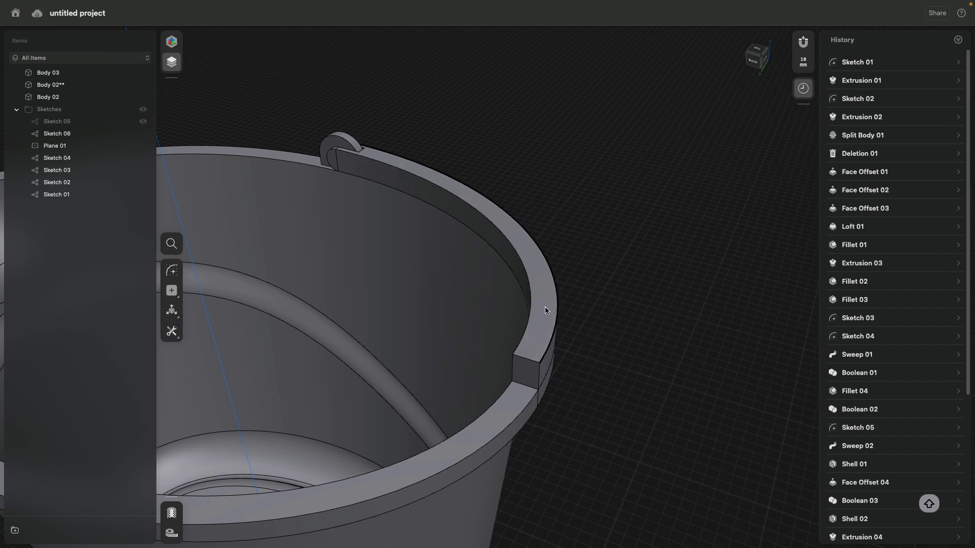
Hide Body 02 and start a sketch on the rim notch face
click(526, 369)
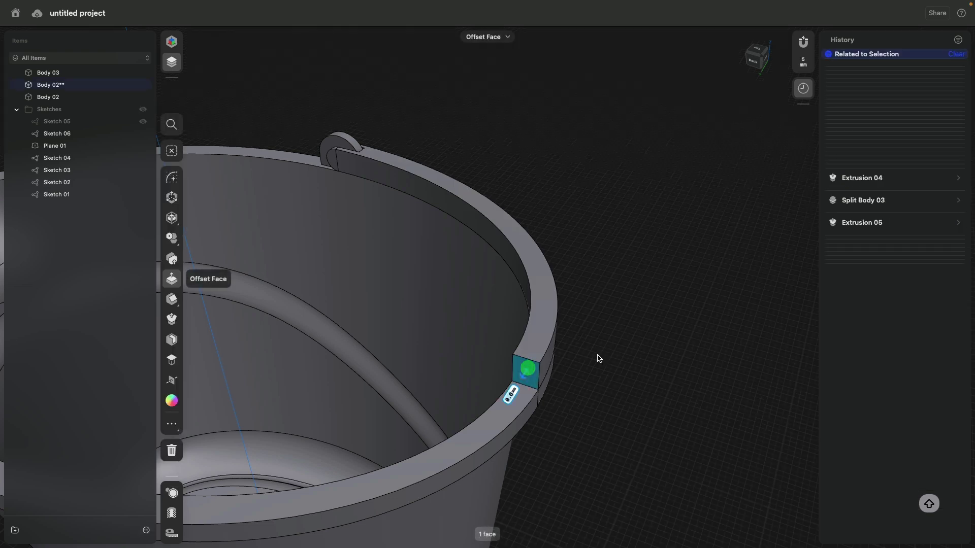
scroll(595, 373, up, 3)
right_drag(595, 373, 614, 353)
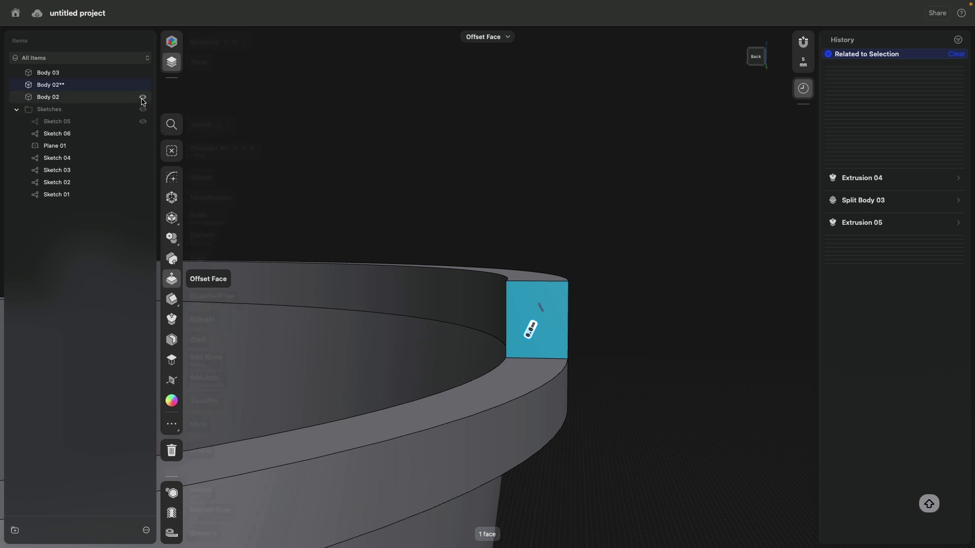
click(142, 96)
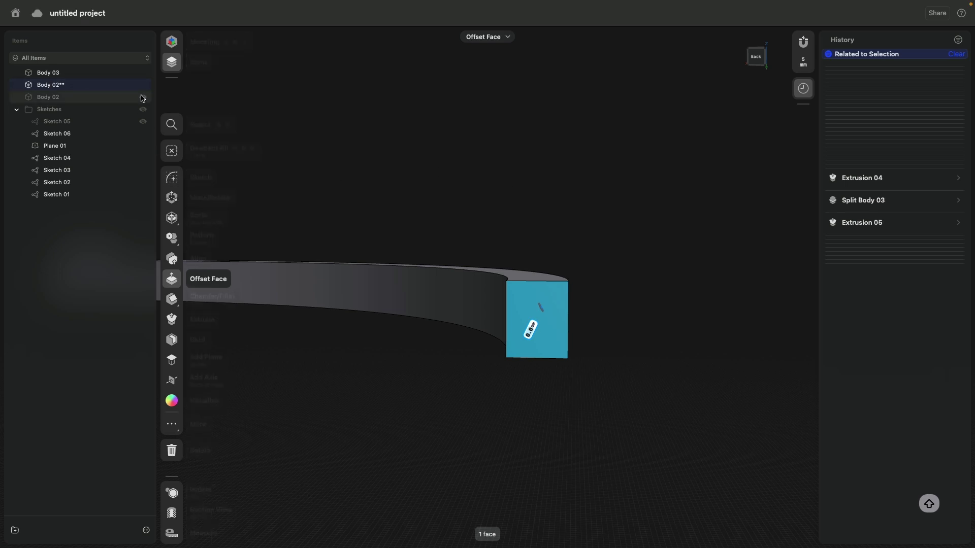
click(171, 181)
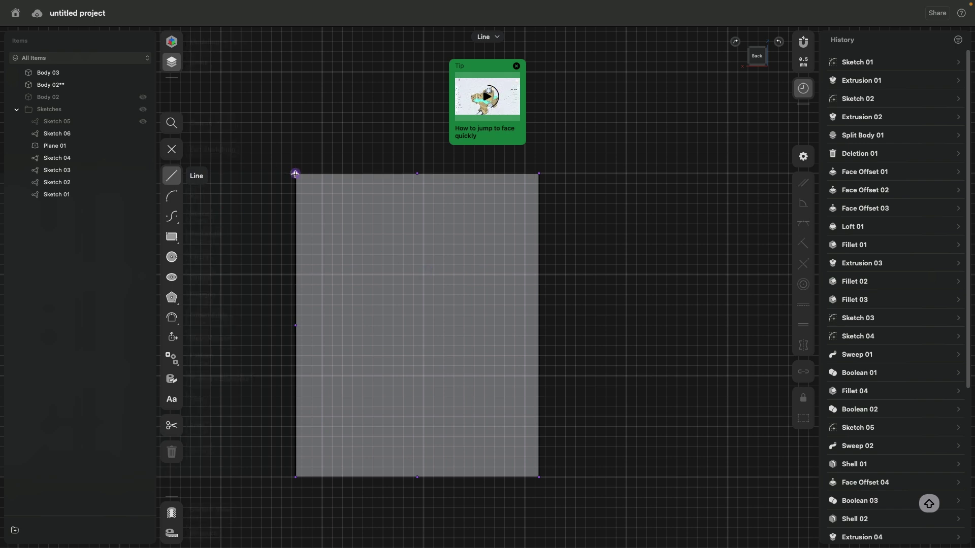
Draw the outline's top edge with a rectangular notch dipping into the face
click(296, 174)
click(342, 174)
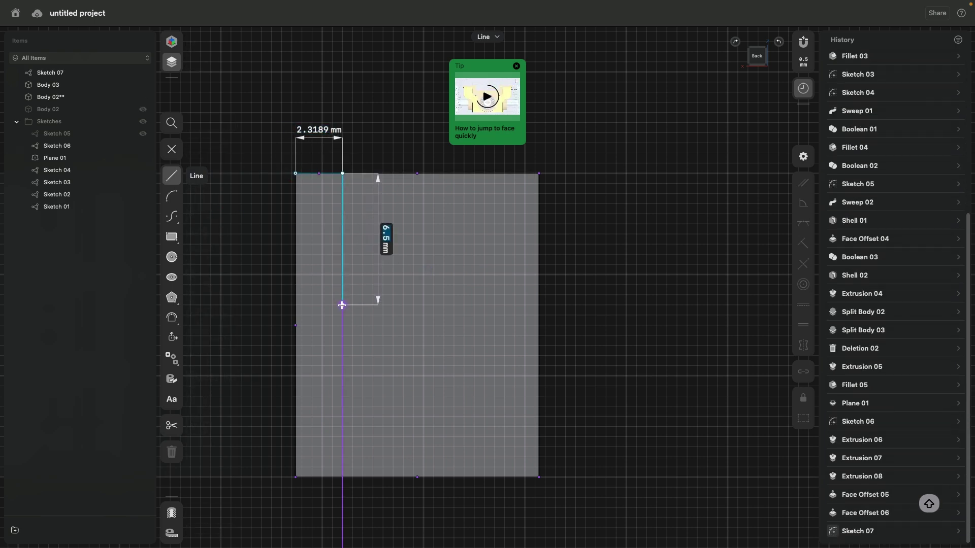
click(343, 285)
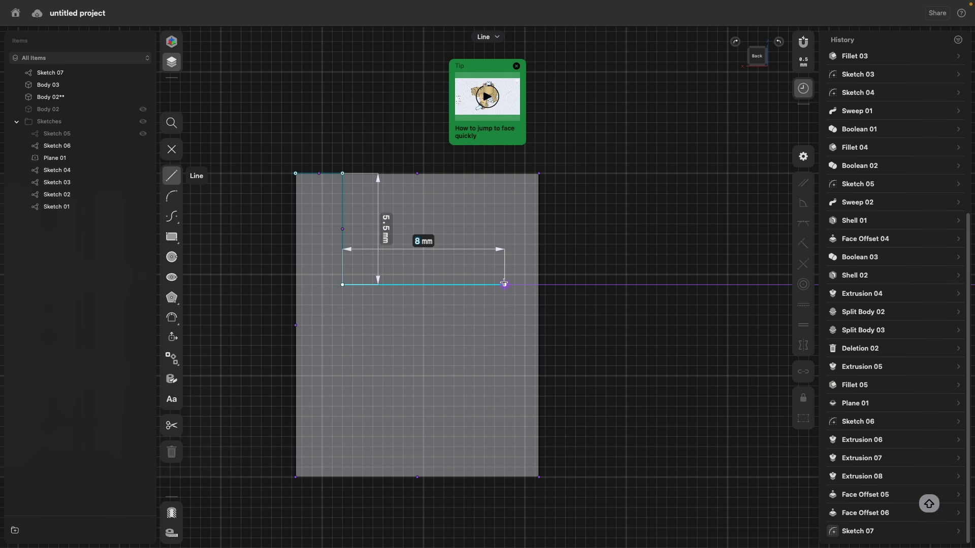
click(494, 285)
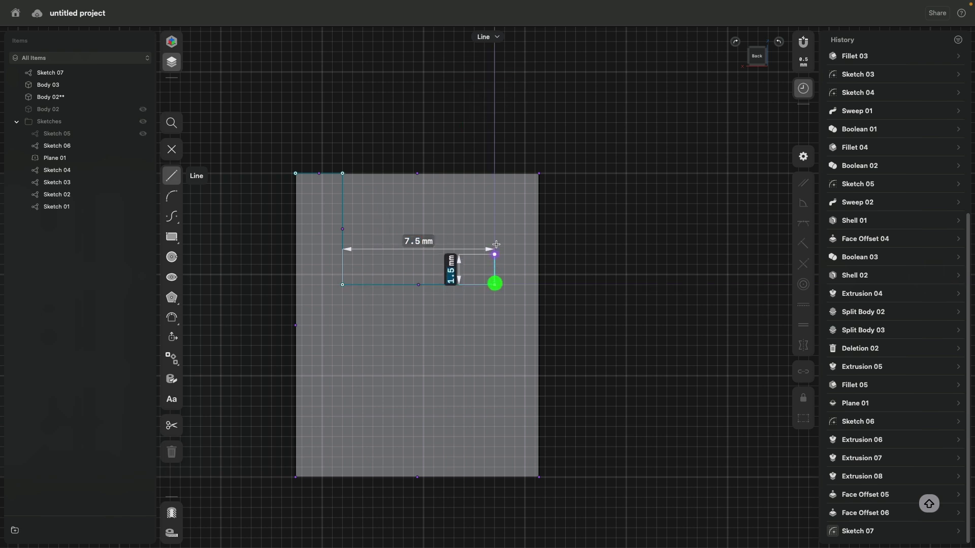
click(494, 174)
click(538, 173)
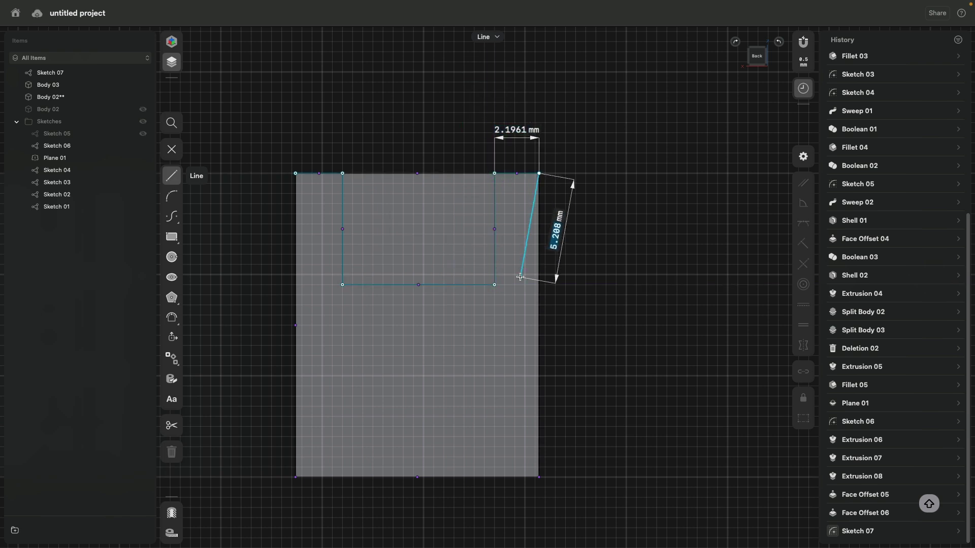
Continue the outline down the right side, around a slanted lower shape, and close it
click(539, 478)
click(484, 476)
click(494, 366)
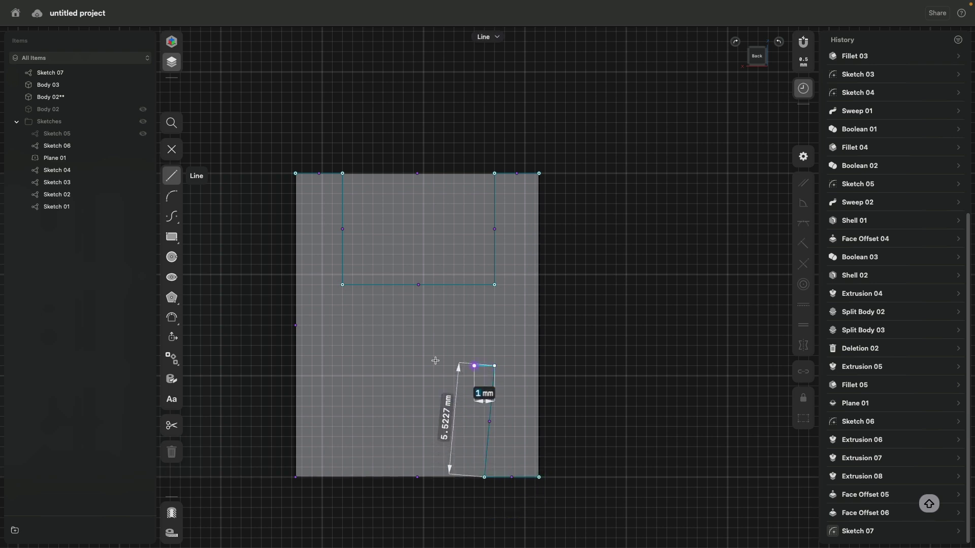
click(372, 335)
click(349, 483)
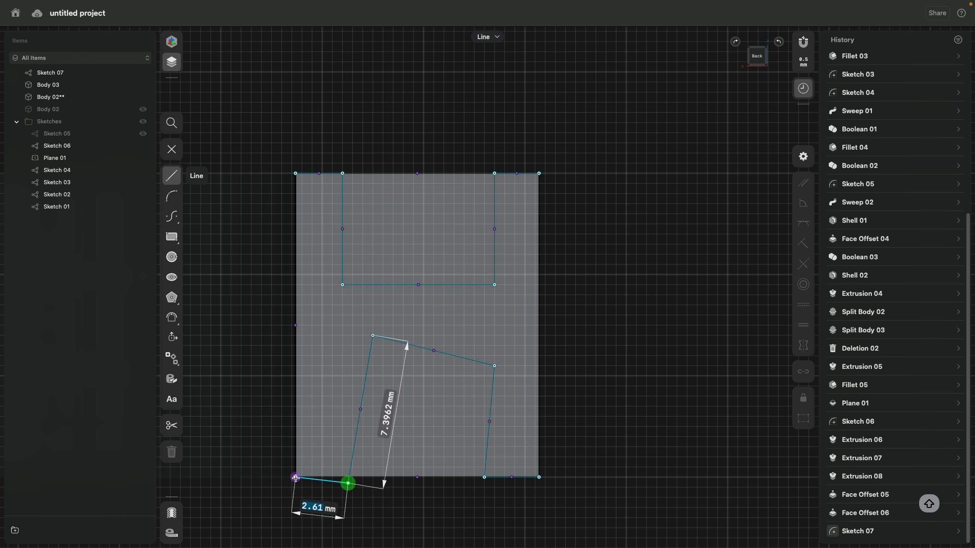
click(295, 477)
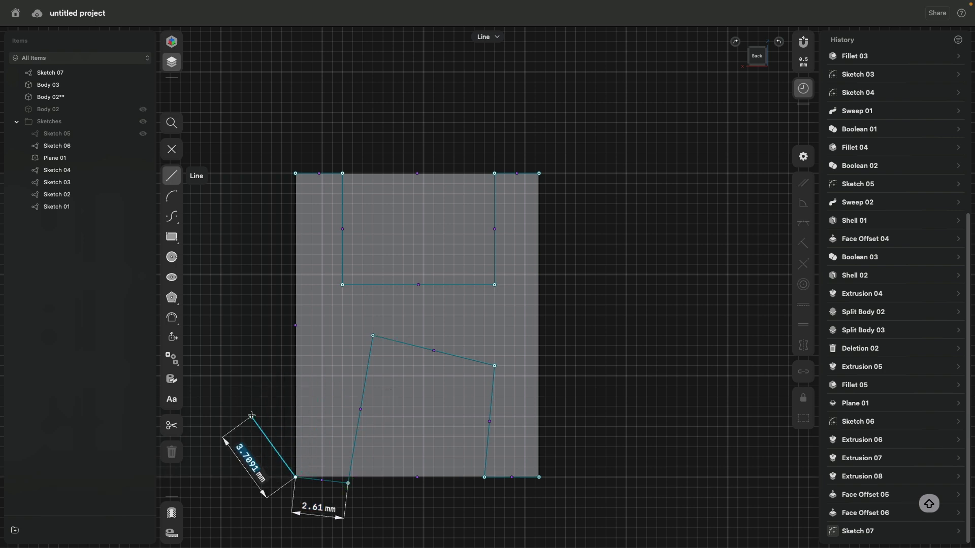
key(Escape)
key(Escape)
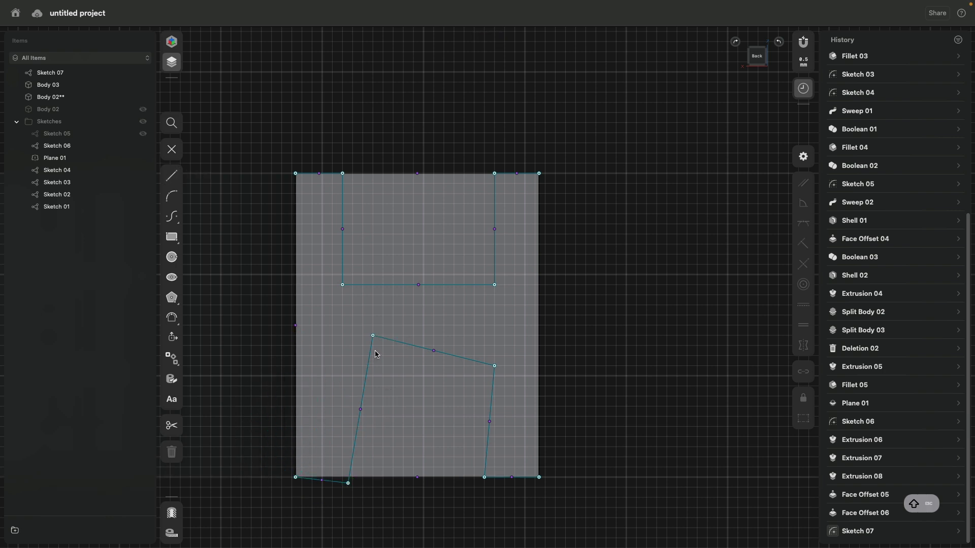
Make all Sketch 07 edges horizontal/vertical and the four corner margin segments equal
double_click(373, 351)
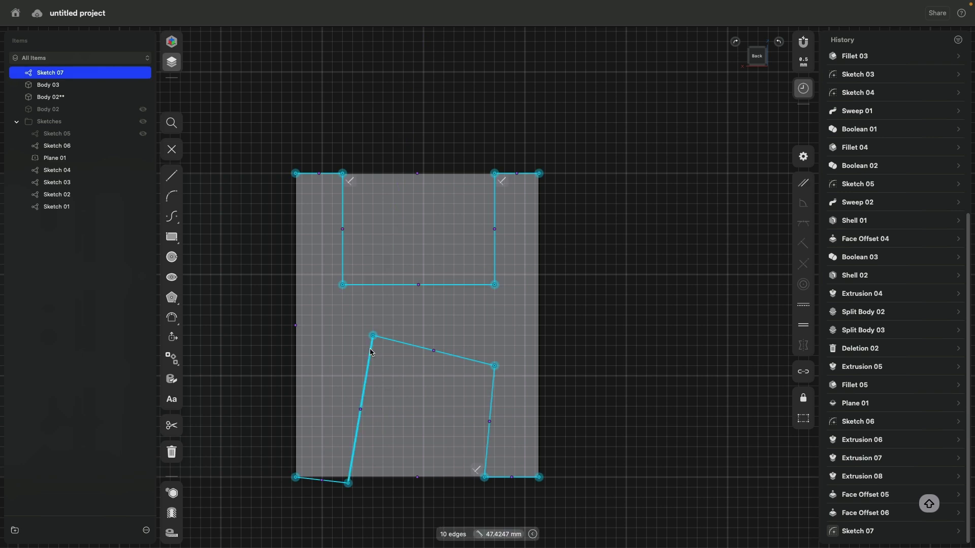
click(801, 305)
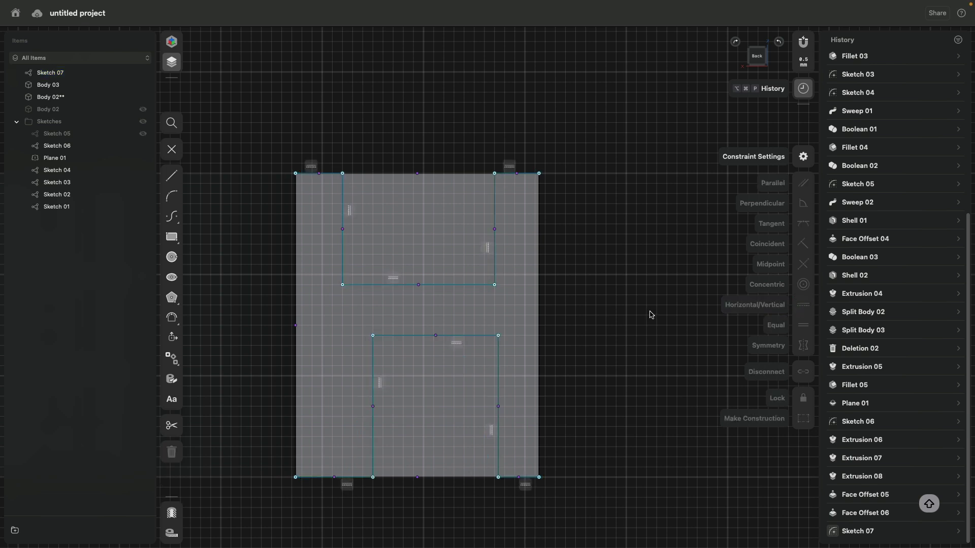
click(524, 174)
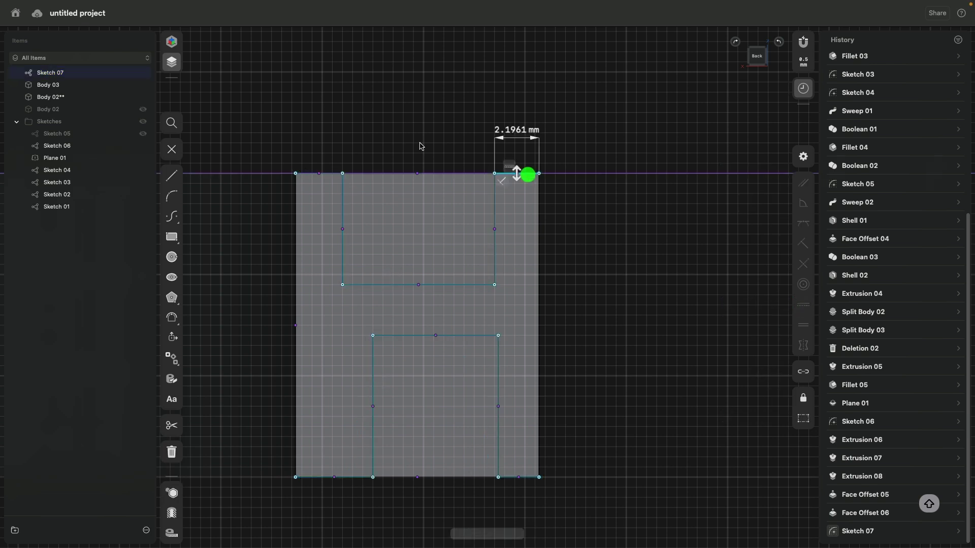
shift+click(328, 173)
shift+click(358, 478)
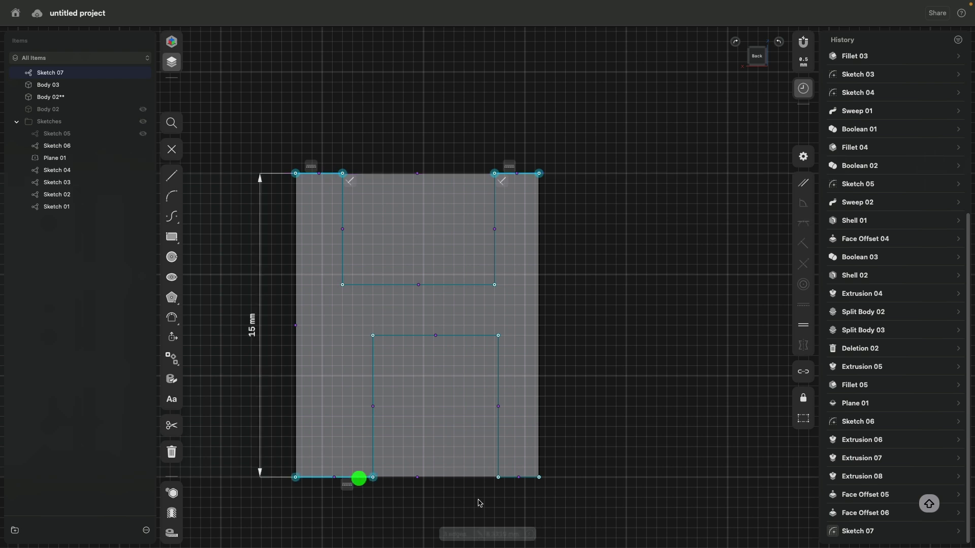
shift+click(526, 484)
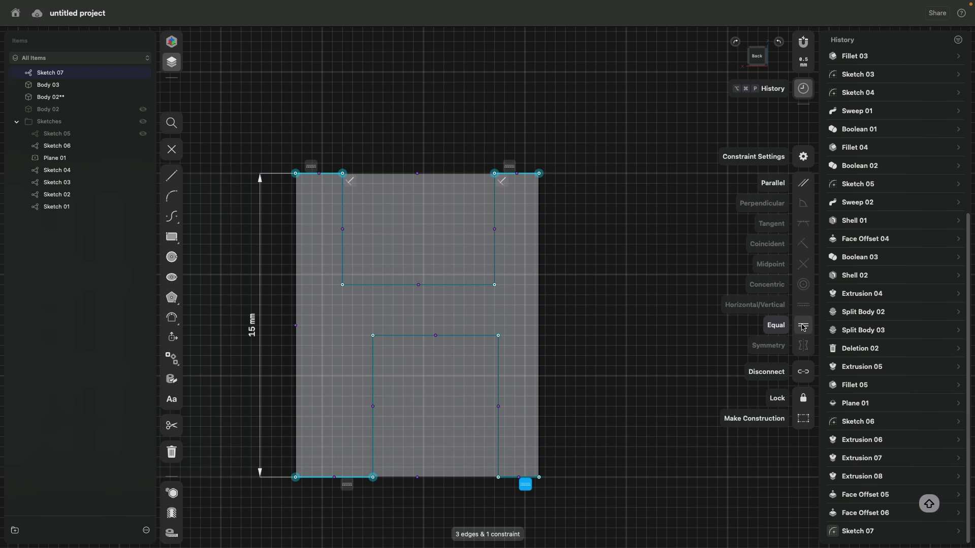
click(801, 327)
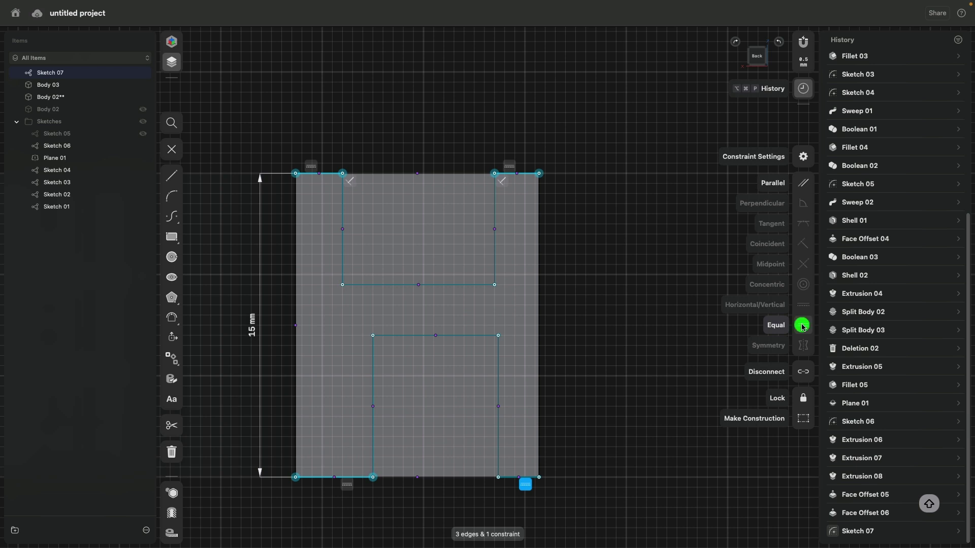
Make the rectangles' right edges and right-hand segments equal, then widen the inner rectangles
click(494, 259)
click(498, 347)
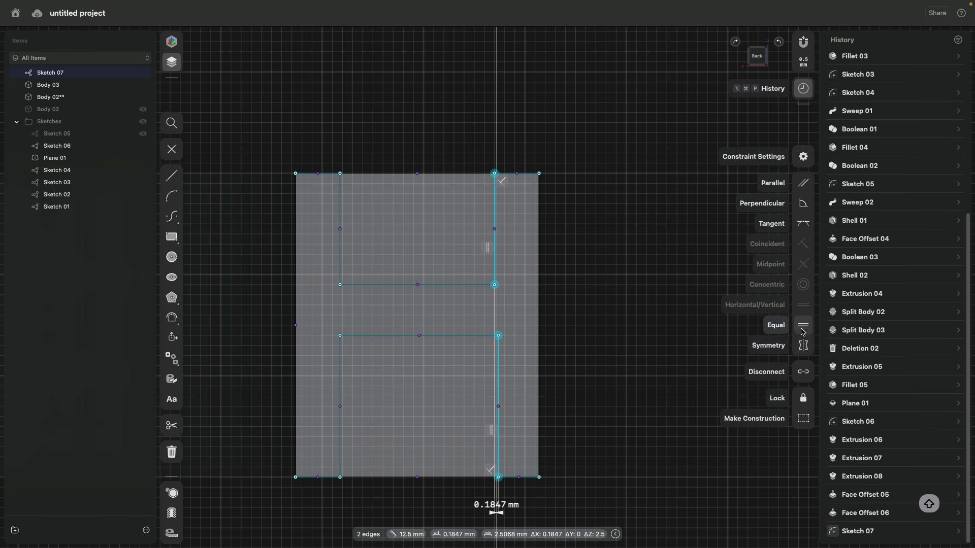
click(802, 326)
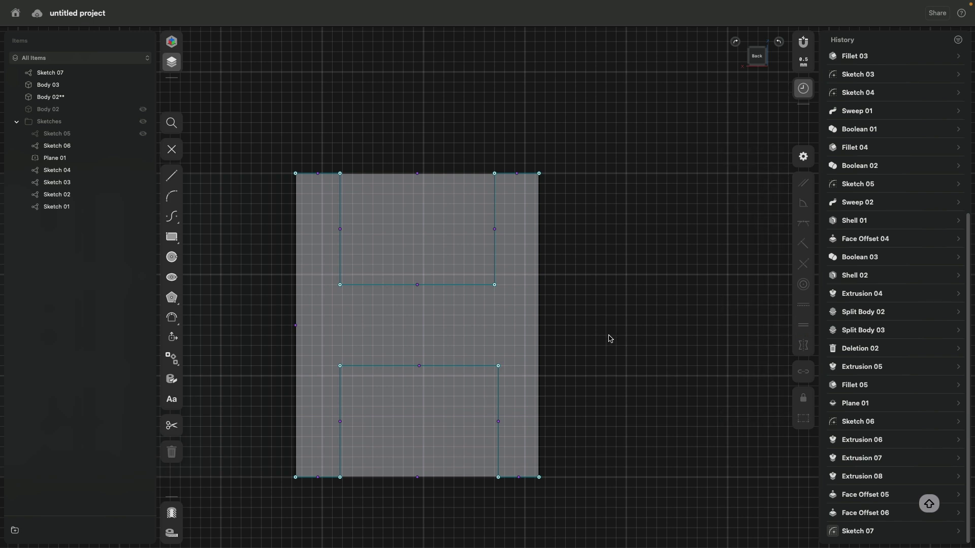
click(527, 174)
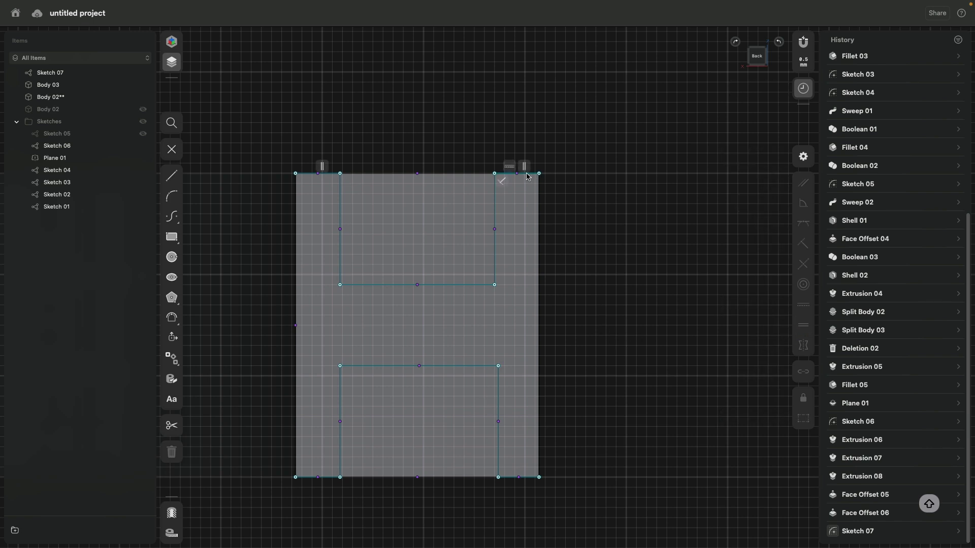
click(511, 477)
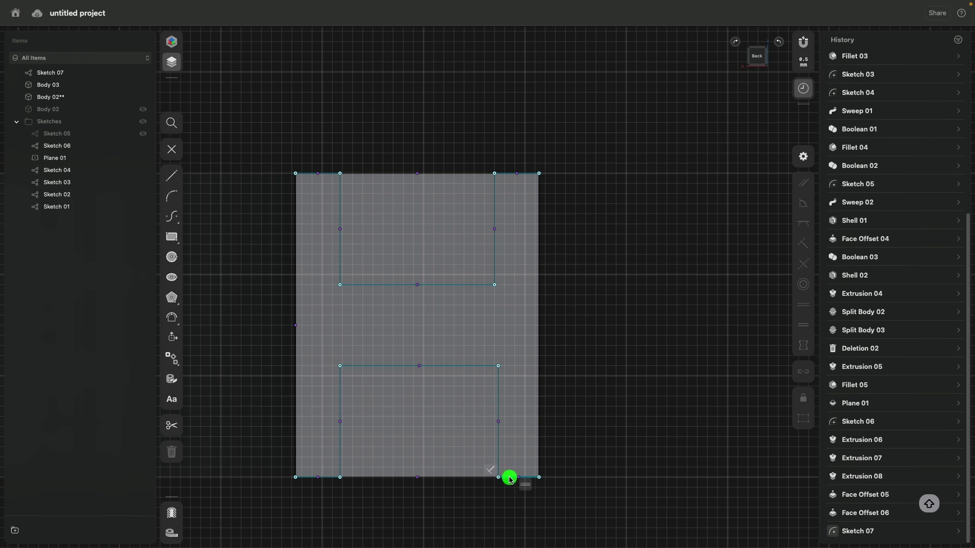
click(529, 175)
click(803, 325)
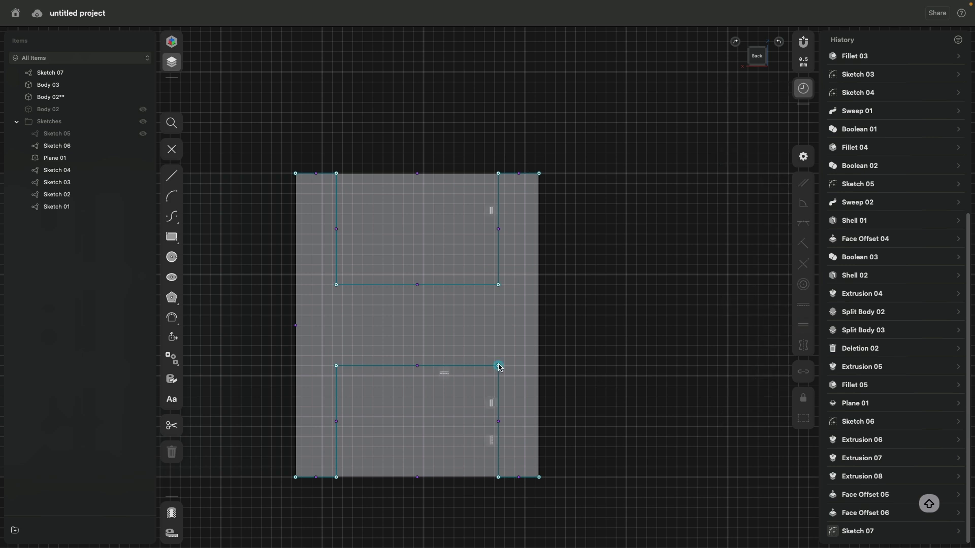
mouse_move(499, 365)
mouse_down()
mouse_move(516, 358)
mouse_move(460, 378)
mouse_up()
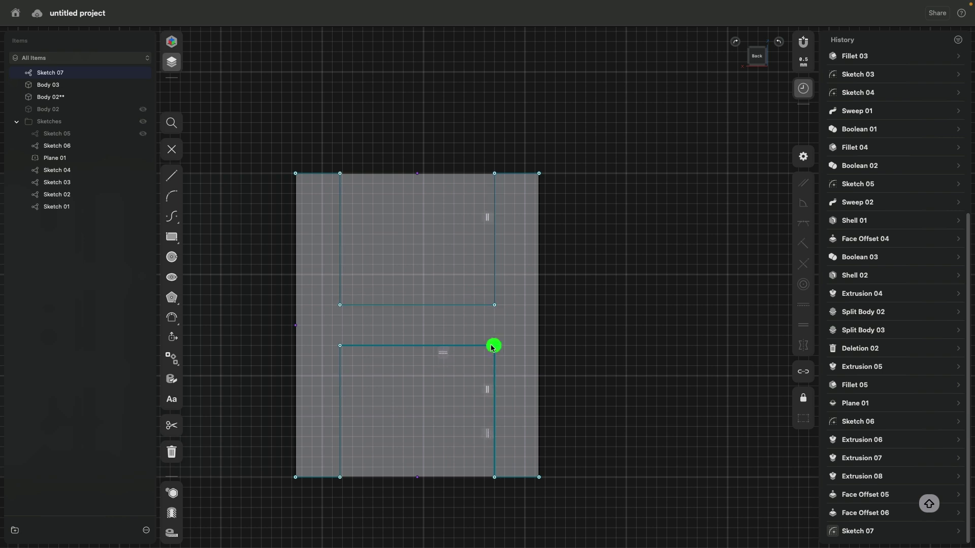
drag(461, 378, 490, 349)
Set the side margin to 2 mm and the gap between the rectangles to 2 mm
click(524, 174)
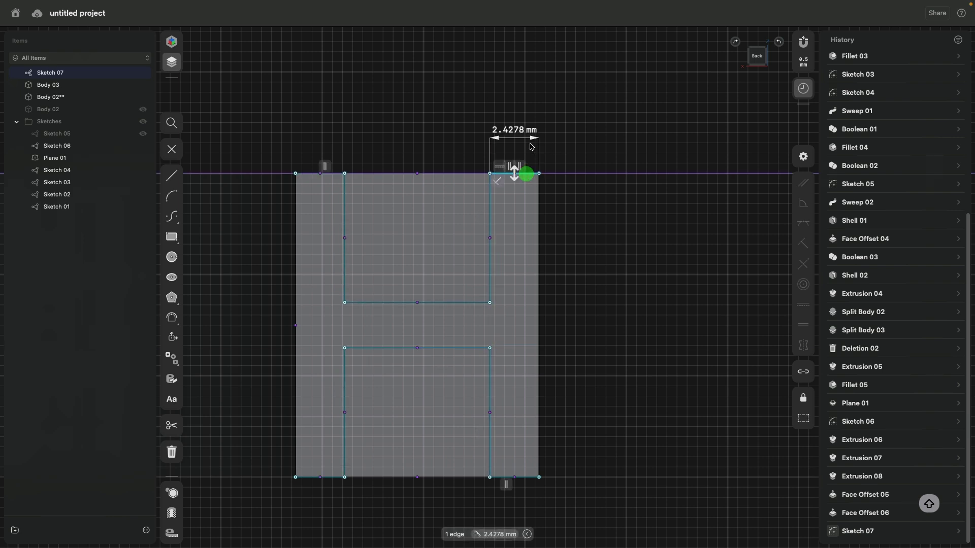
click(515, 130)
click(515, 153)
click(564, 165)
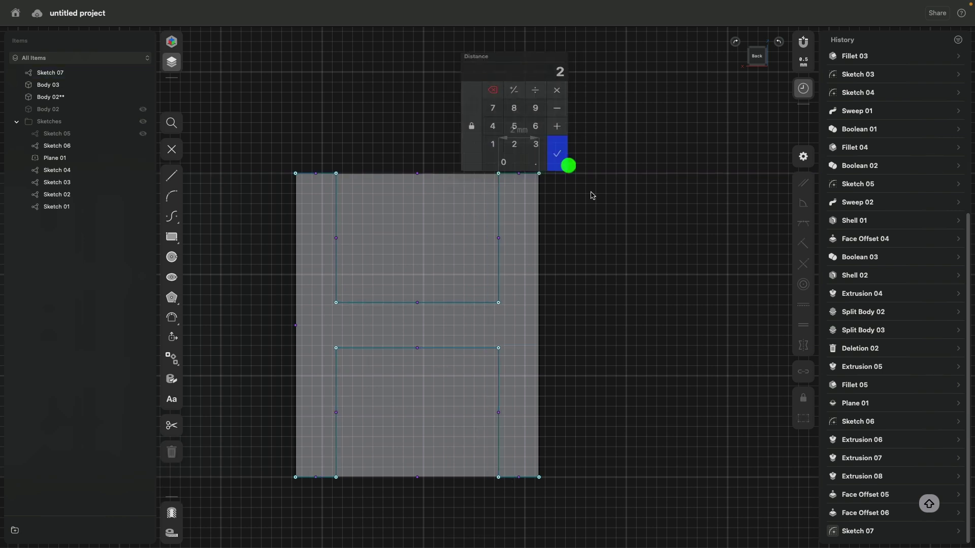
click(486, 304)
click(483, 348)
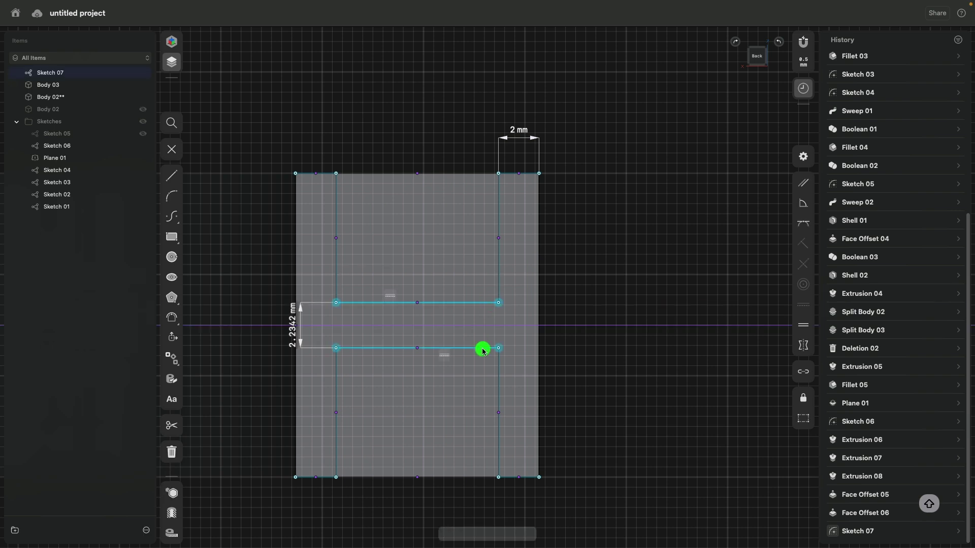
click(291, 336)
text(2)
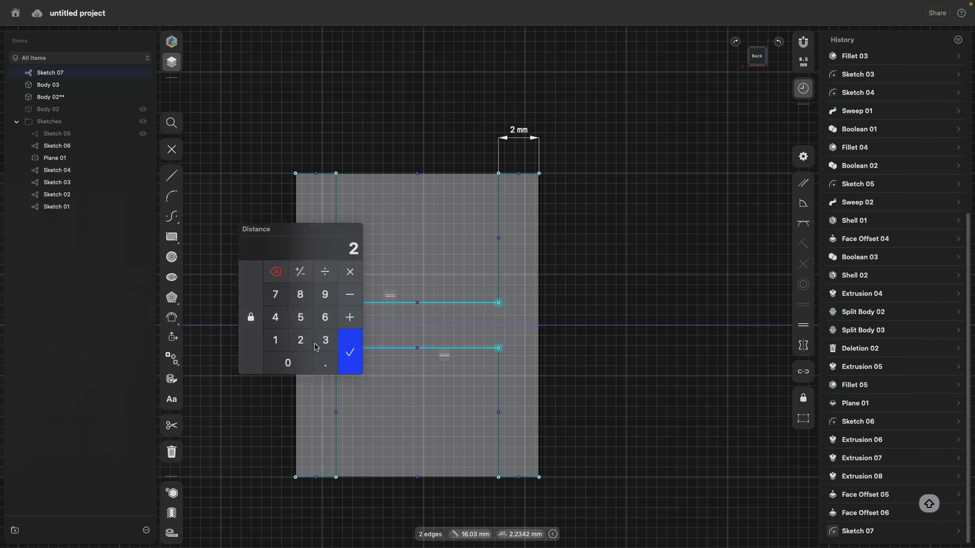
click(348, 349)
Draw lines along the outline's top and bottom edges
click(171, 175)
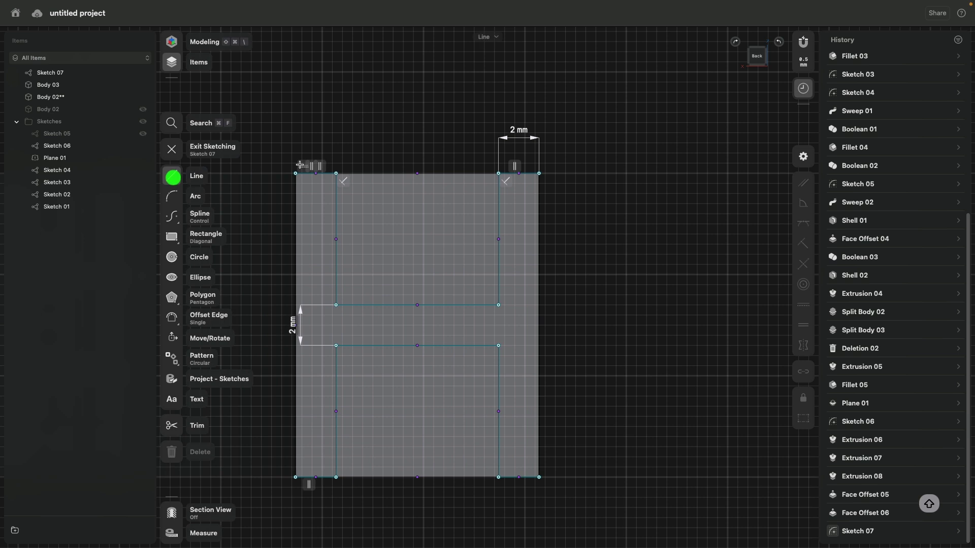
click(336, 174)
click(498, 174)
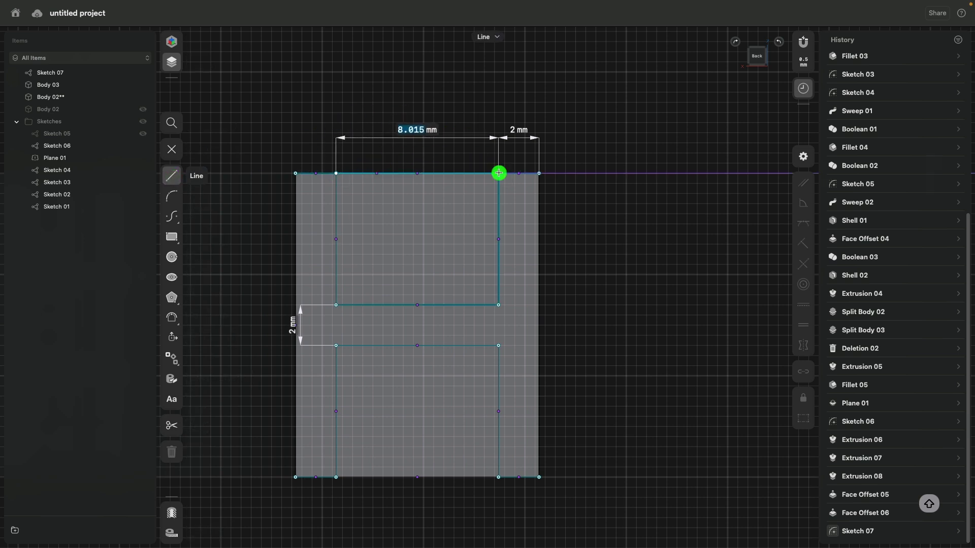
key(Escape)
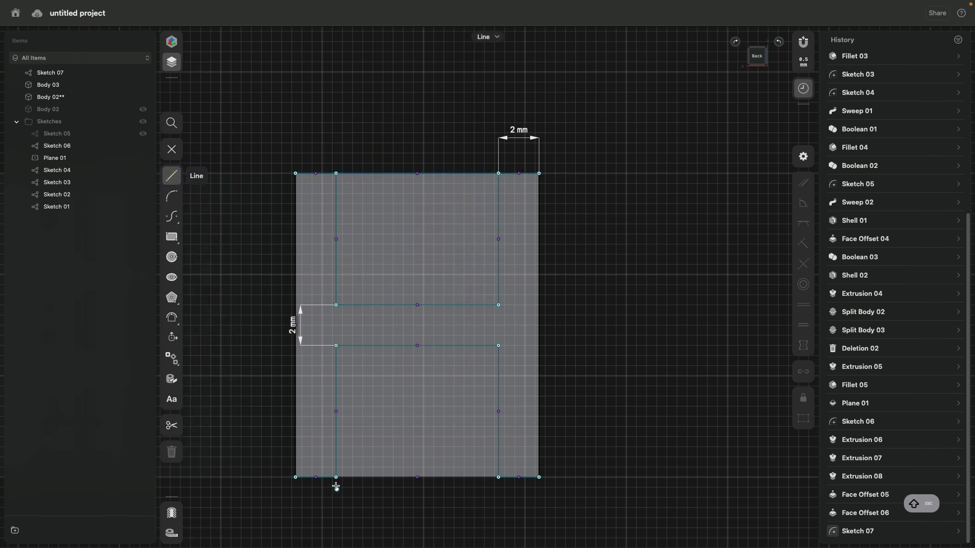
click(335, 477)
click(499, 477)
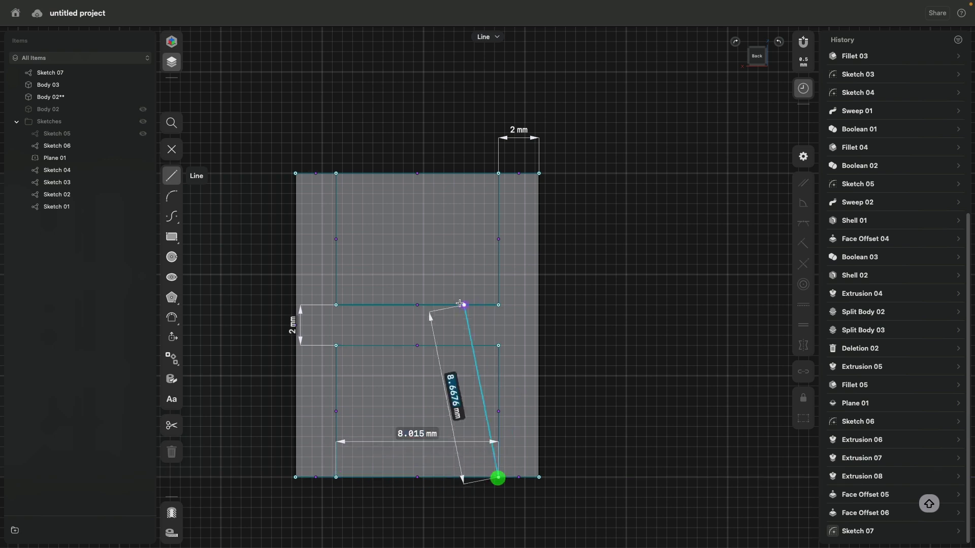
key(Escape)
scroll(540, 281, down, 2)
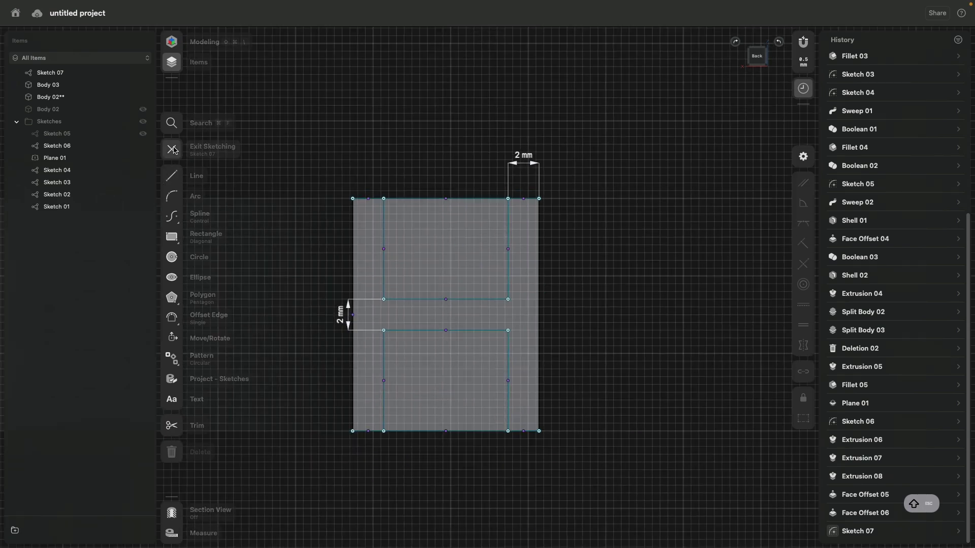
Sweep both Sketch 07 rectangles along the arc's outer top edge
click(174, 150)
mouse_move(467, 131)
right_down()
mouse_move(427, 198)
mouse_move(422, 252)
mouse_move(467, 193)
right_up()
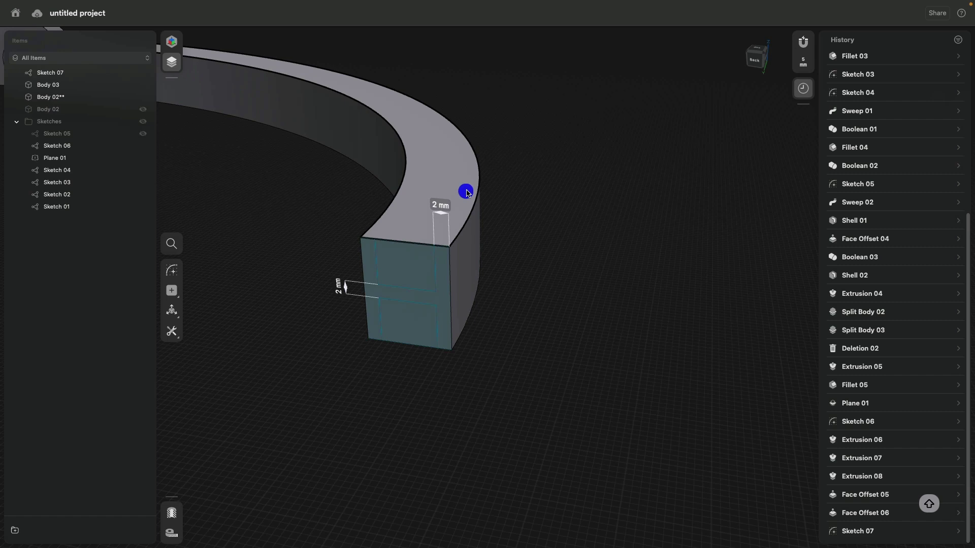
click(413, 313)
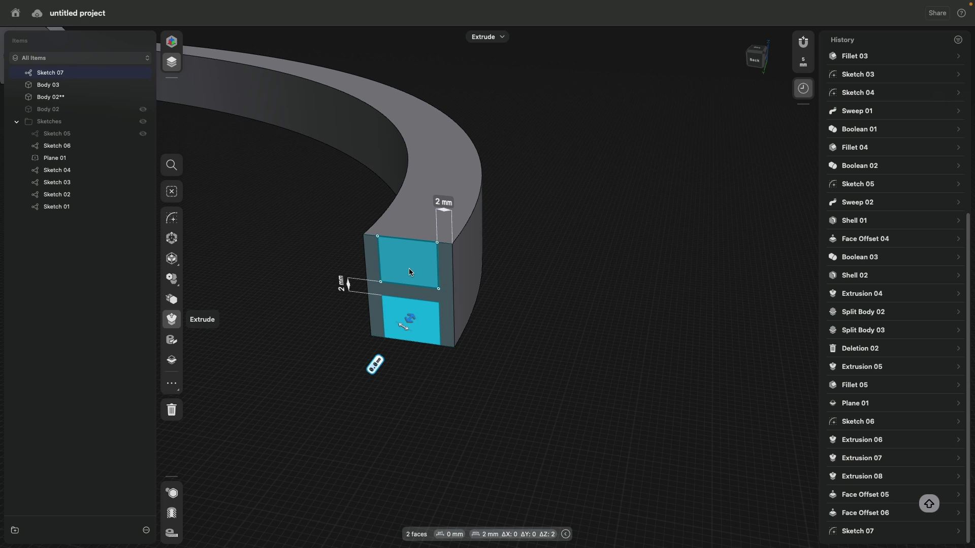
middle_drag(408, 268, 546, 281)
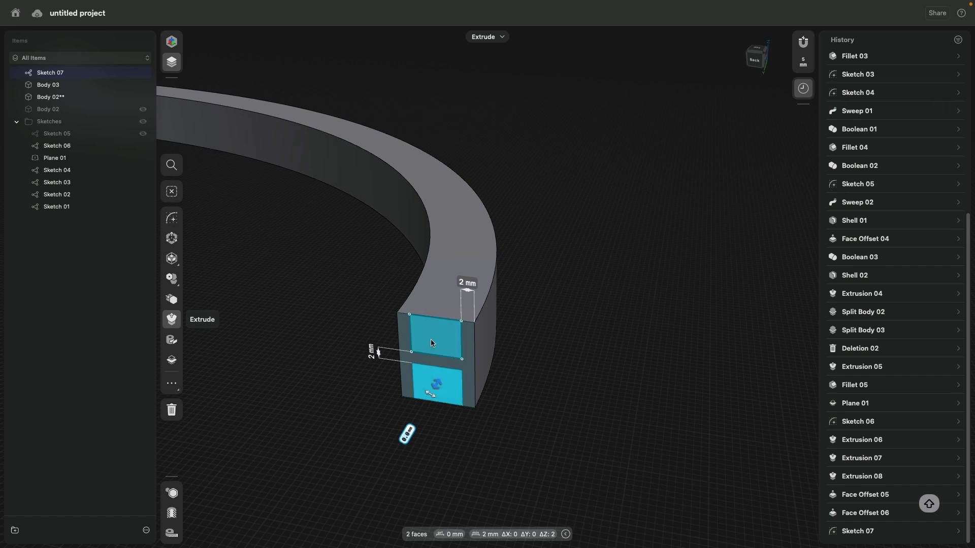
middle_drag(533, 291, 515, 291)
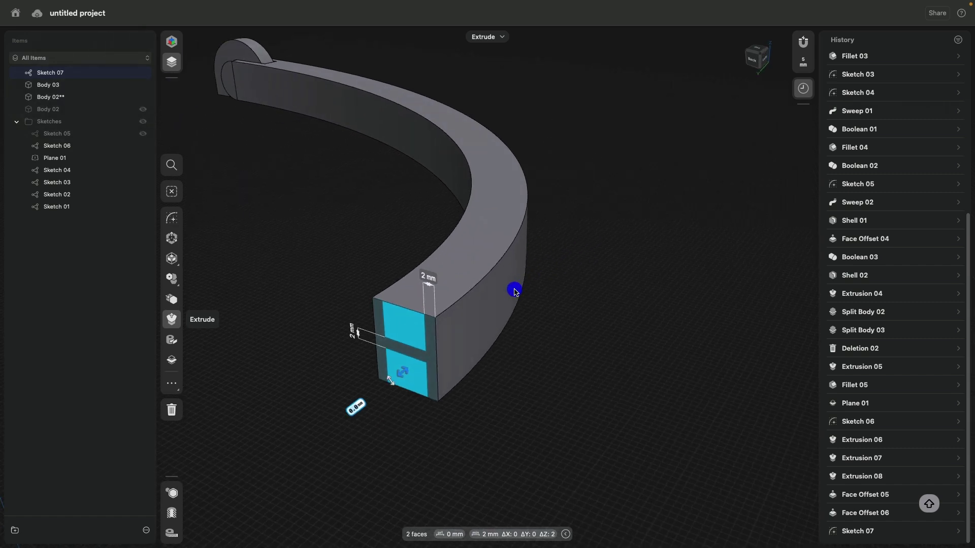
click(488, 278)
mouse_move(551, 310)
middle_down()
mouse_move(492, 291)
mouse_move(545, 288)
middle_up()
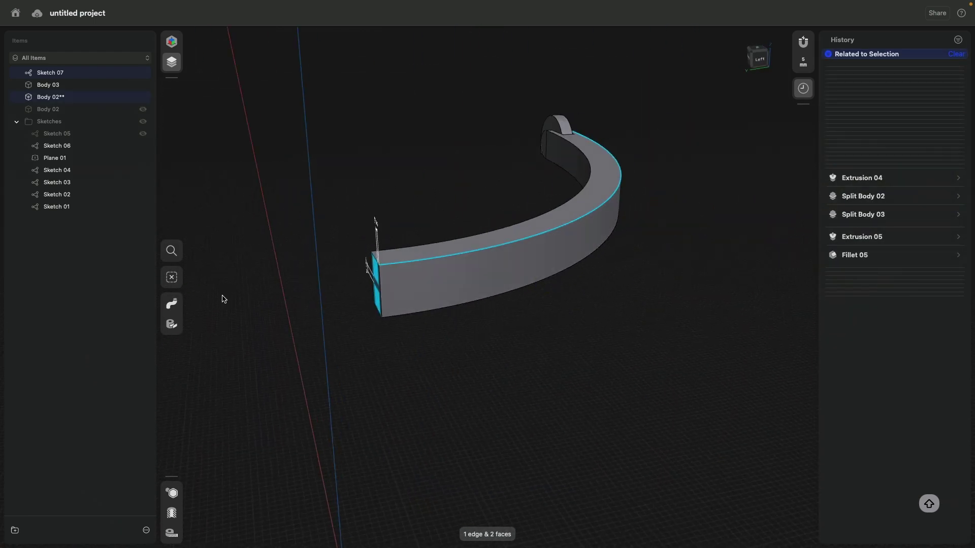
click(176, 304)
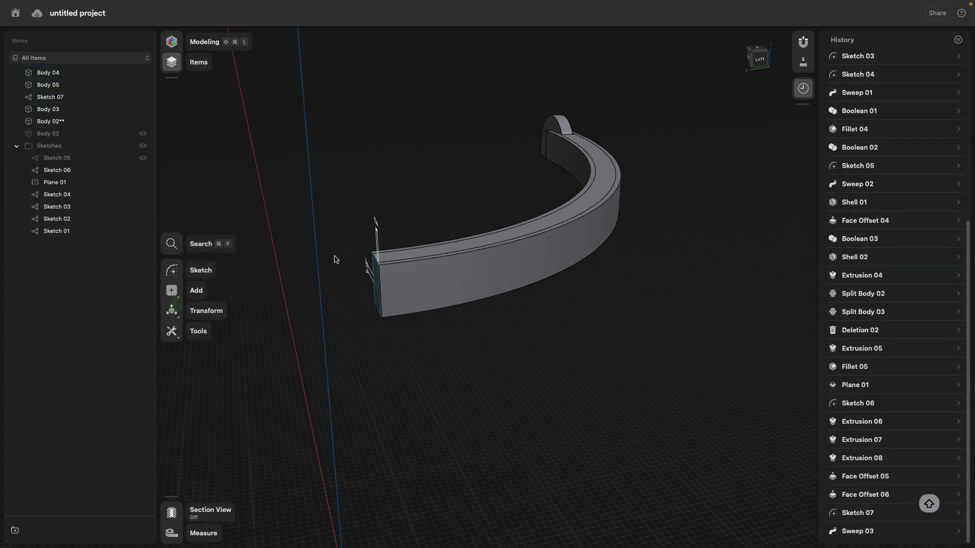
scroll(335, 260, up, 5)
mouse_move(340, 272)
middle_down()
mouse_move(412, 273)
mouse_move(302, 284)
mouse_move(437, 279)
mouse_move(374, 243)
middle_up()
Hide Body 03 and select the end faces of both swept bodies
click(413, 167)
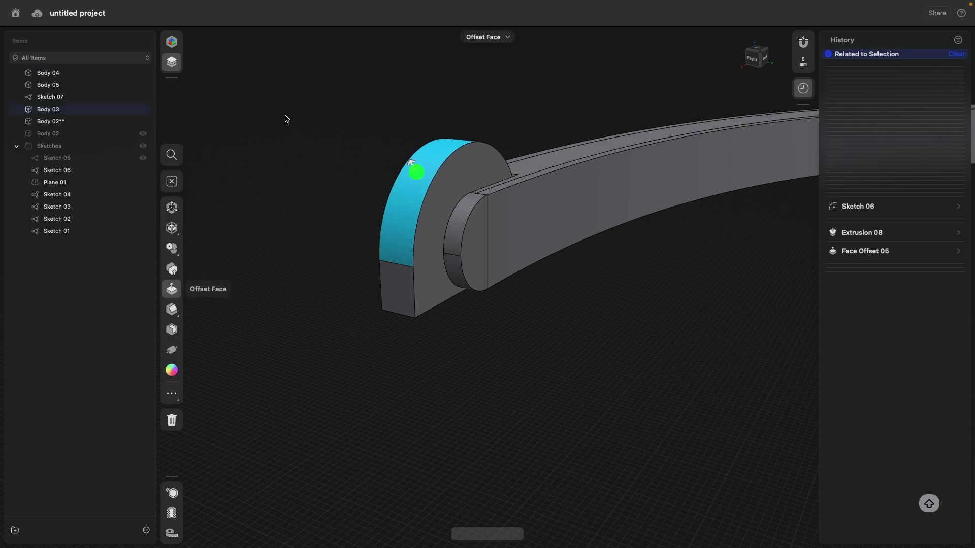
click(143, 111)
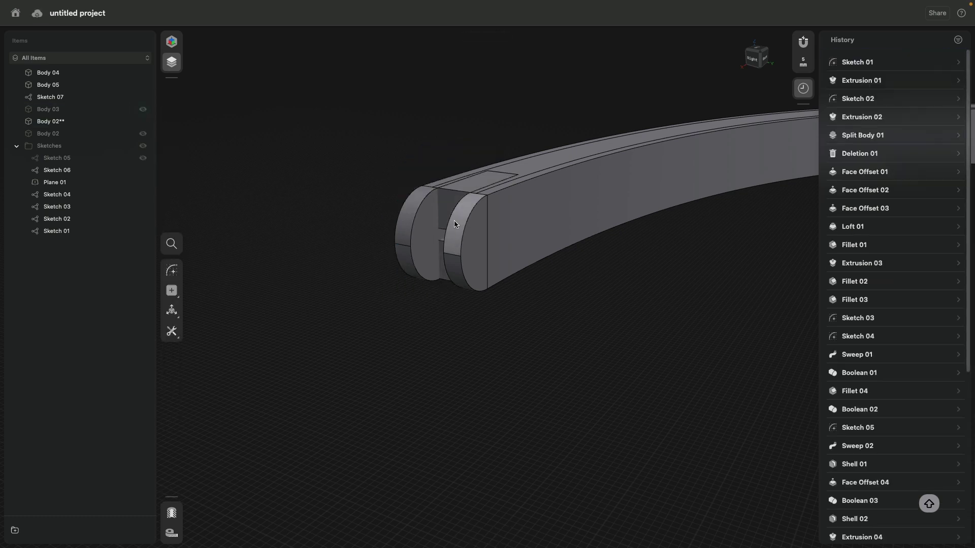
click(447, 202)
middle_drag(414, 221, 503, 312)
click(445, 247)
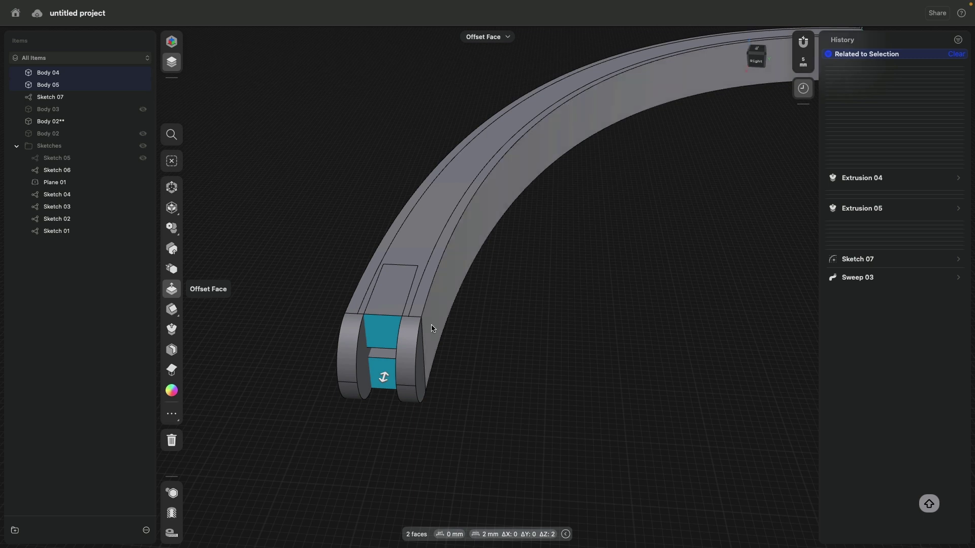
Offset the selected end faces to -18 mm, then clear the selection
drag(386, 376, 412, 329)
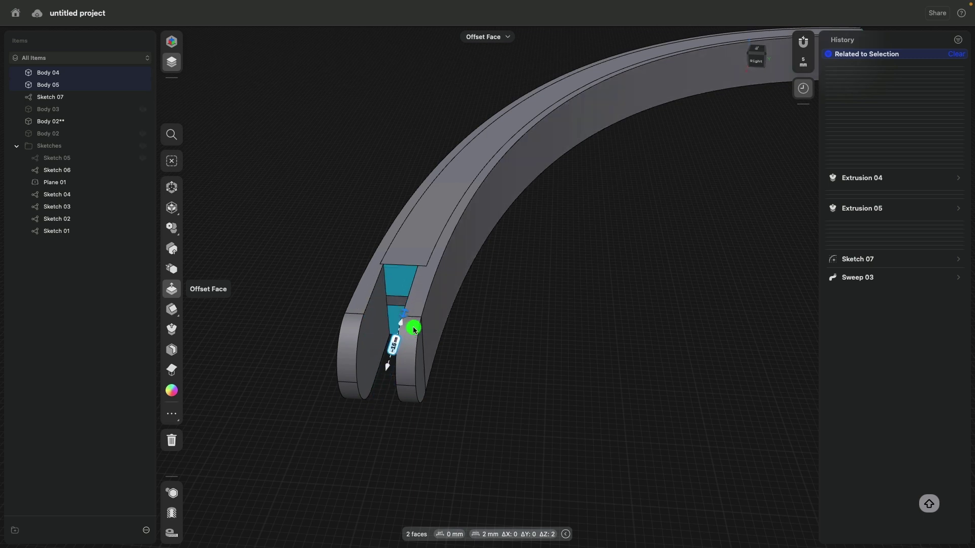
drag(413, 329, 419, 324)
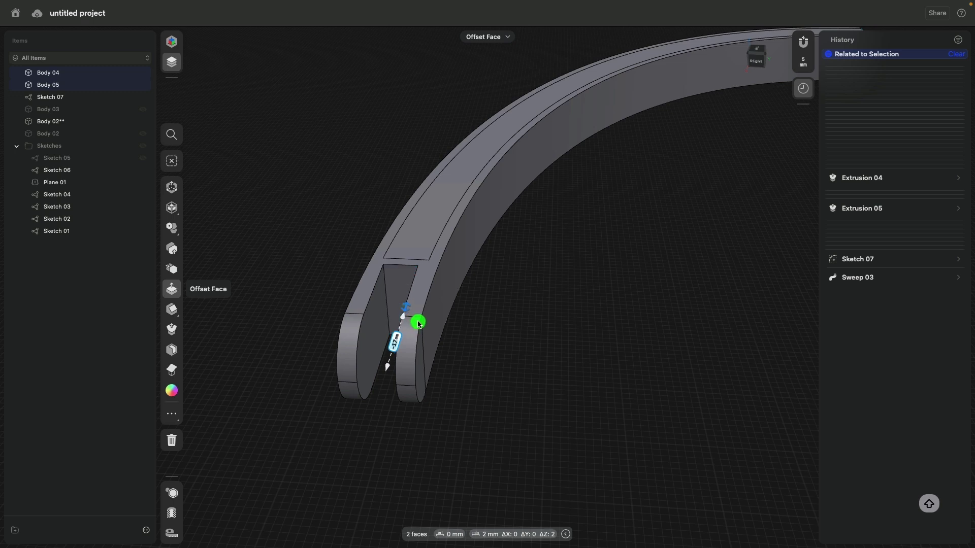
drag(418, 324, 419, 319)
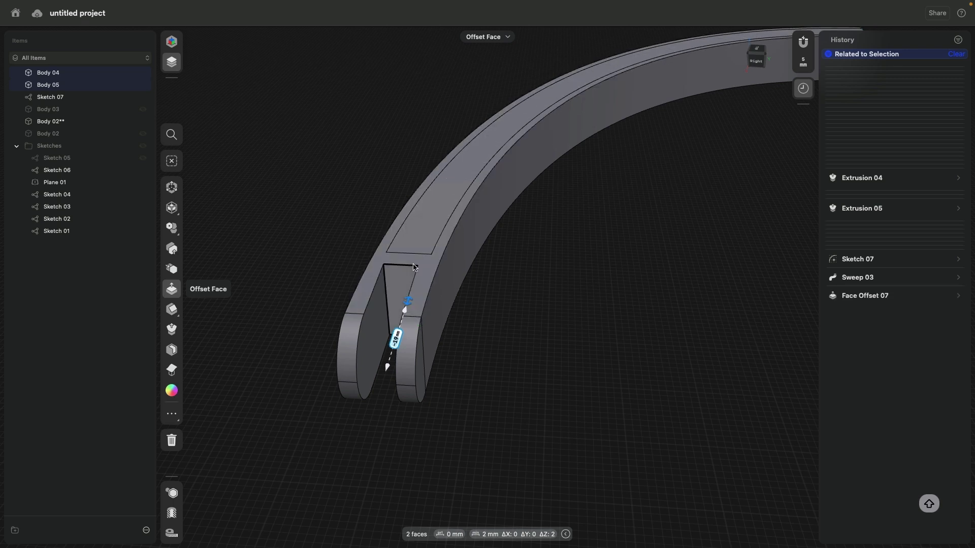
right_drag(491, 313, 531, 329)
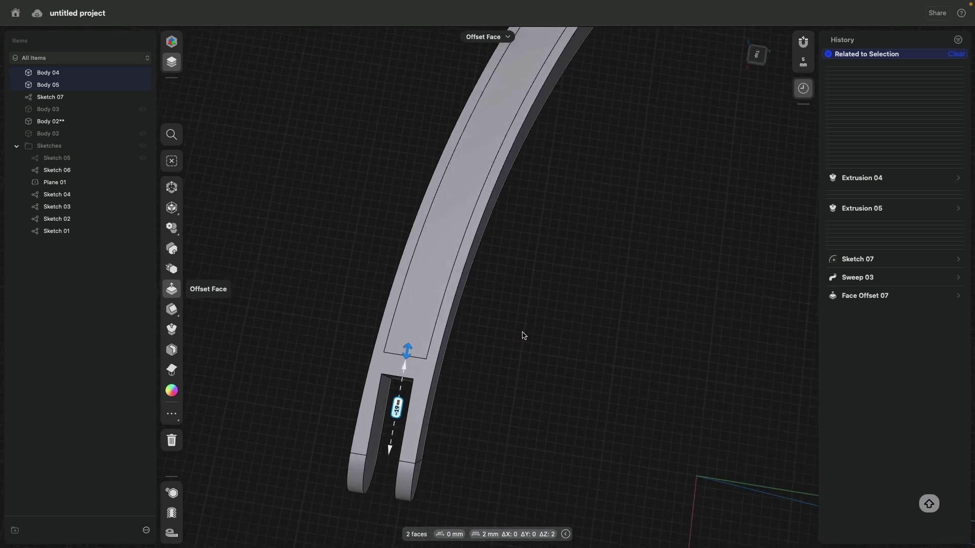
click(487, 384)
right_drag(525, 394, 505, 343)
mouse_move(507, 391)
right_down()
mouse_move(600, 393)
mouse_move(522, 342)
right_up()
Move Sketch 07 into the Sketches folder, then select Body 02, Body 04 and Body 05
mouse_move(69, 98)
mouse_down()
mouse_move(82, 128)
mouse_move(69, 146)
mouse_up()
scroll(540, 283, up, 3)
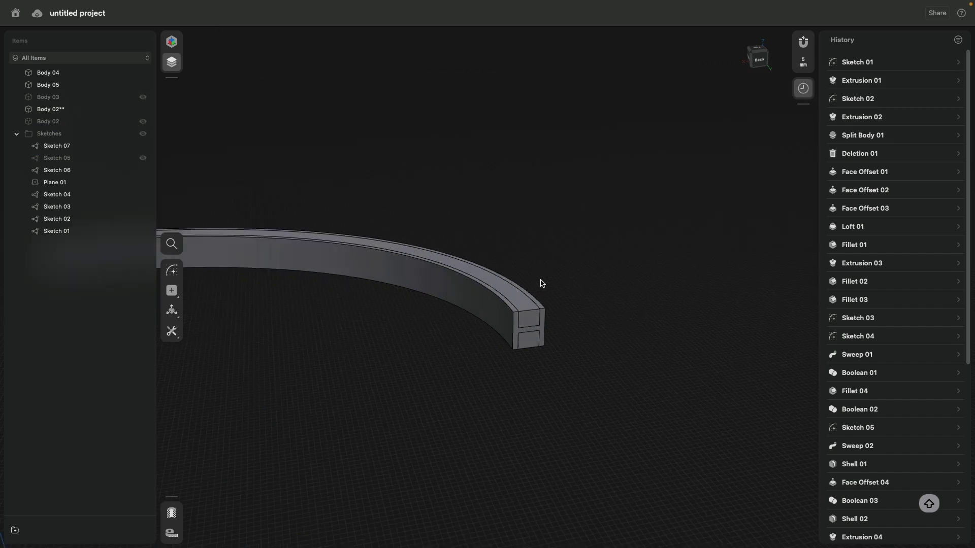
scroll(541, 283, up, 2)
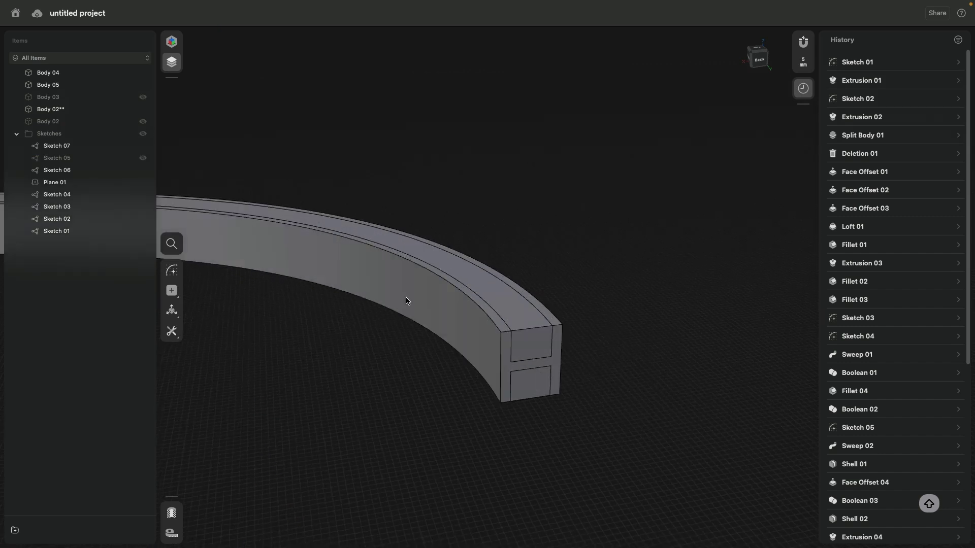
click(49, 110)
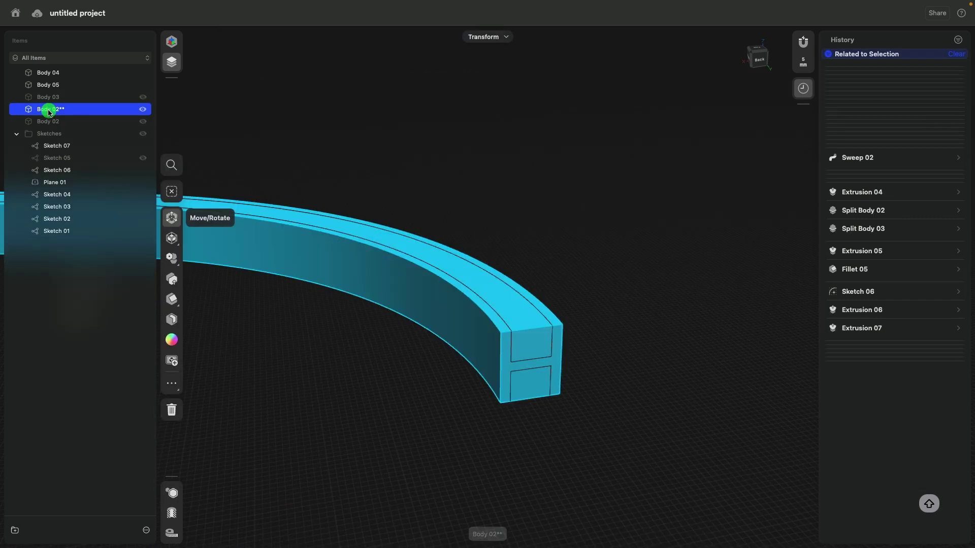
click(61, 85)
Subtract Body 04 and Body 05 from Body 02 as Boolean 04, cutting grooves along the arc
right_drag(337, 134, 546, 151)
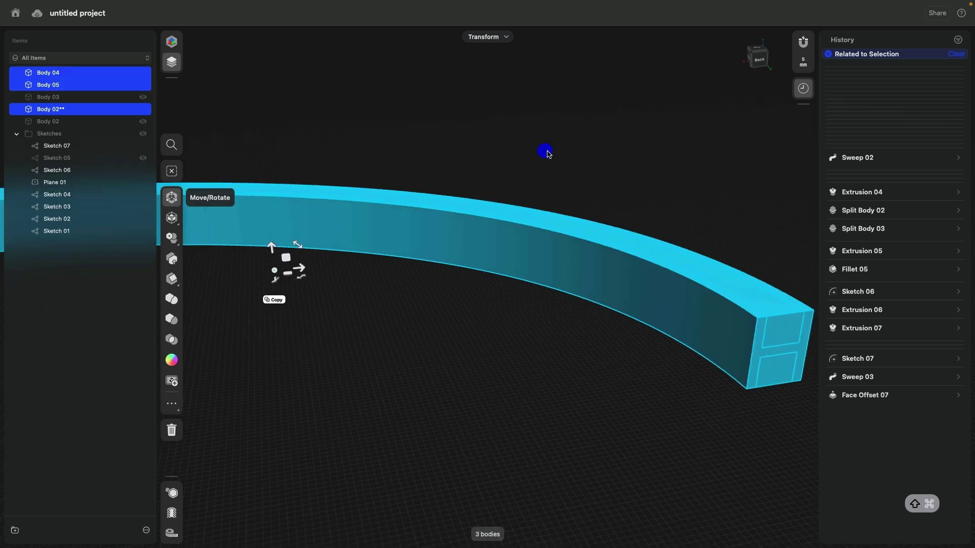
scroll(486, 322, down, 3)
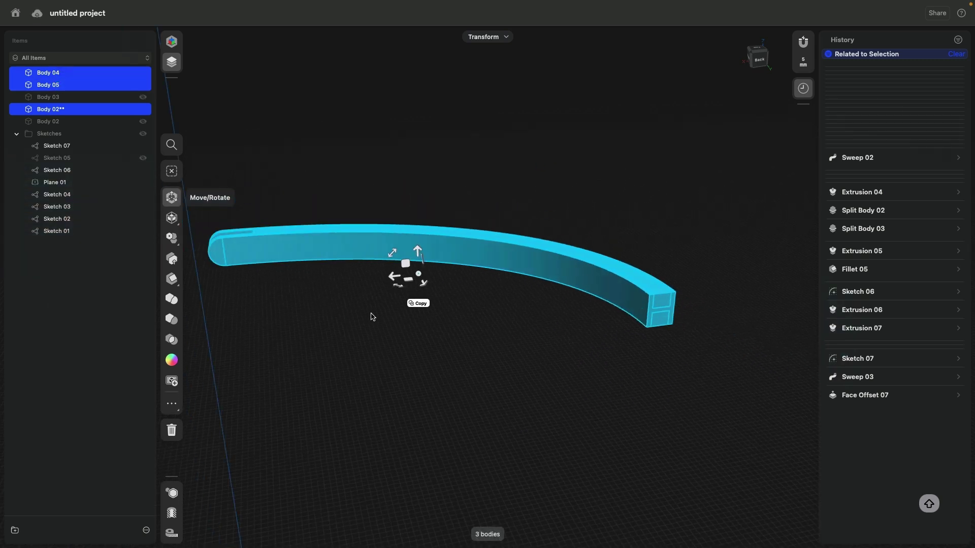
click(171, 320)
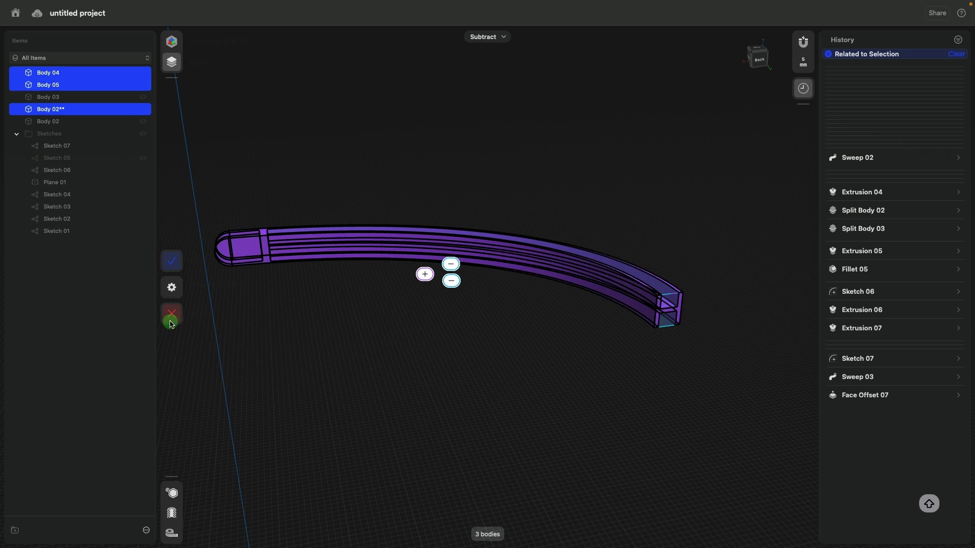
scroll(611, 330, up, 3)
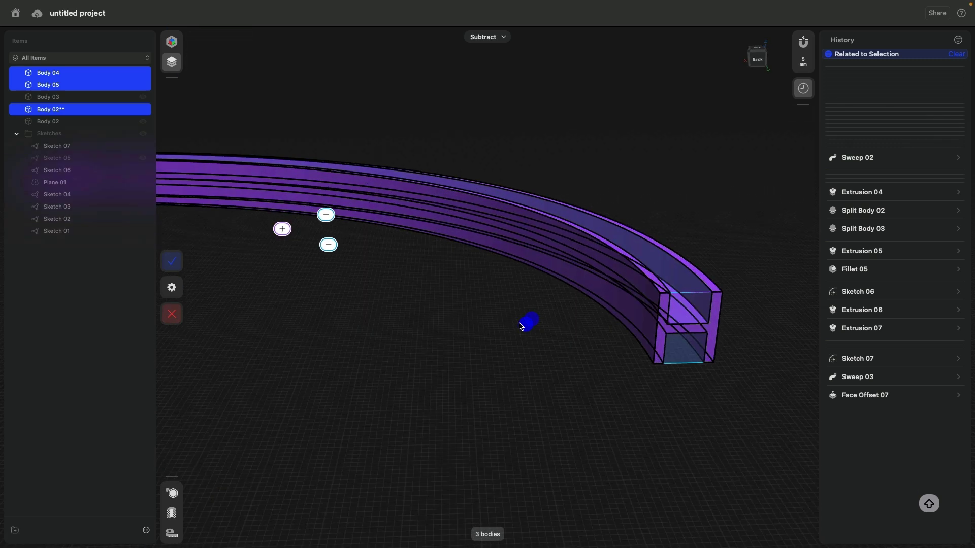
right_drag(547, 319, 509, 322)
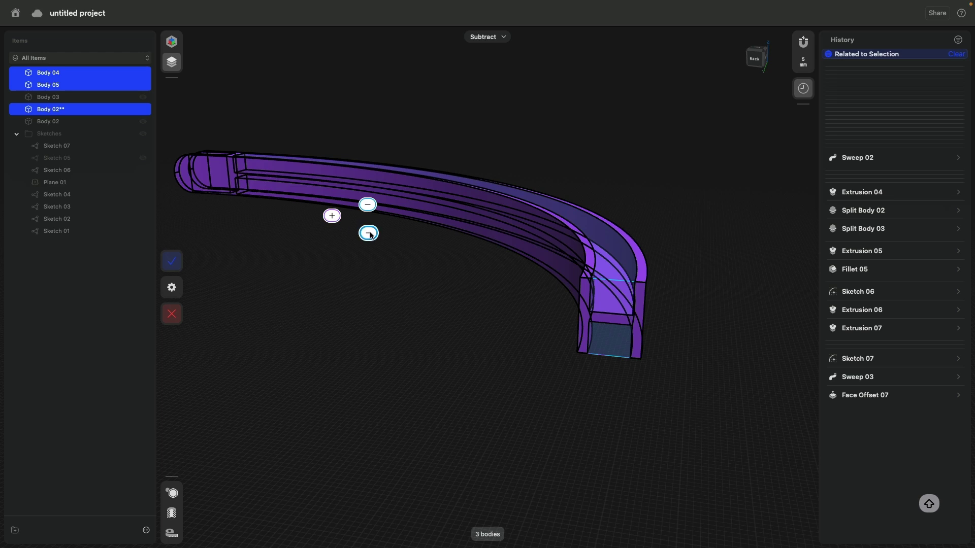
click(368, 206)
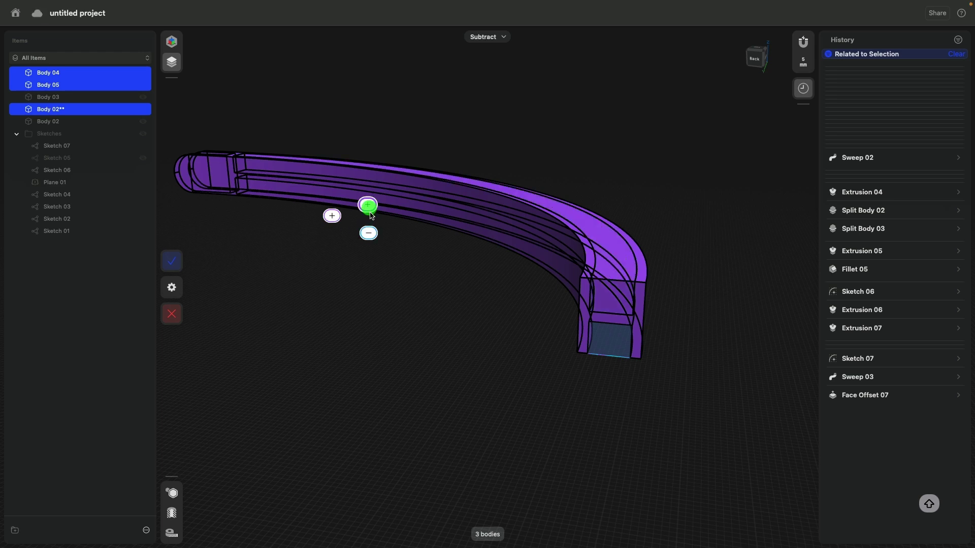
click(368, 206)
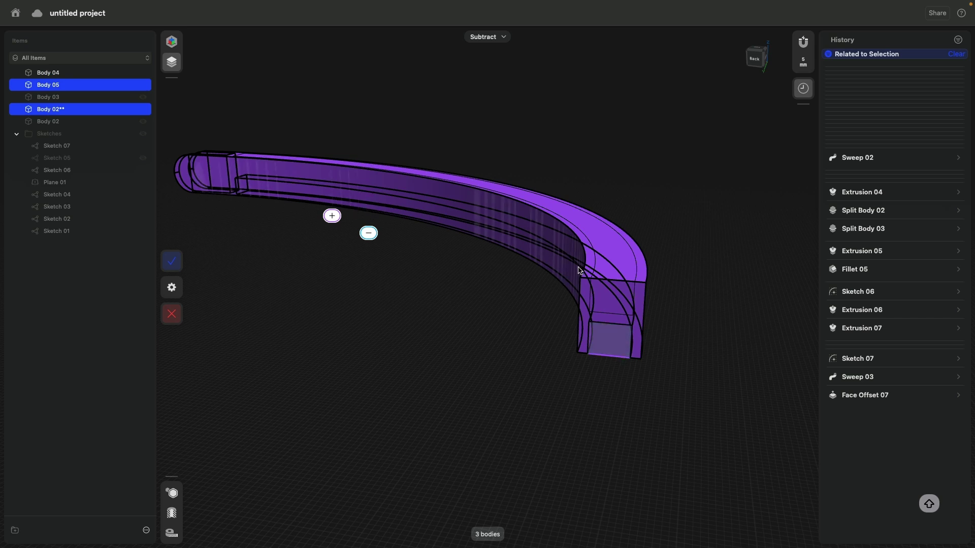
click(419, 203)
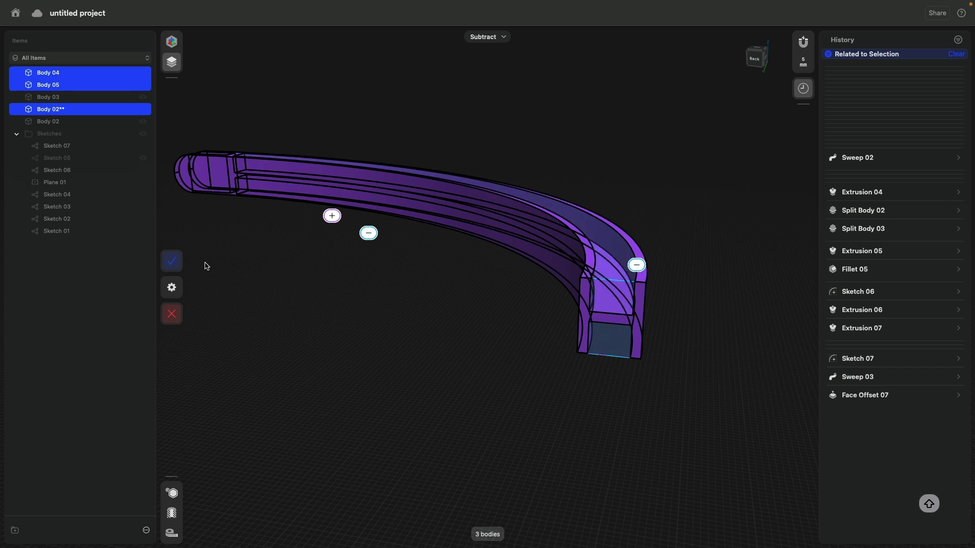
click(178, 263)
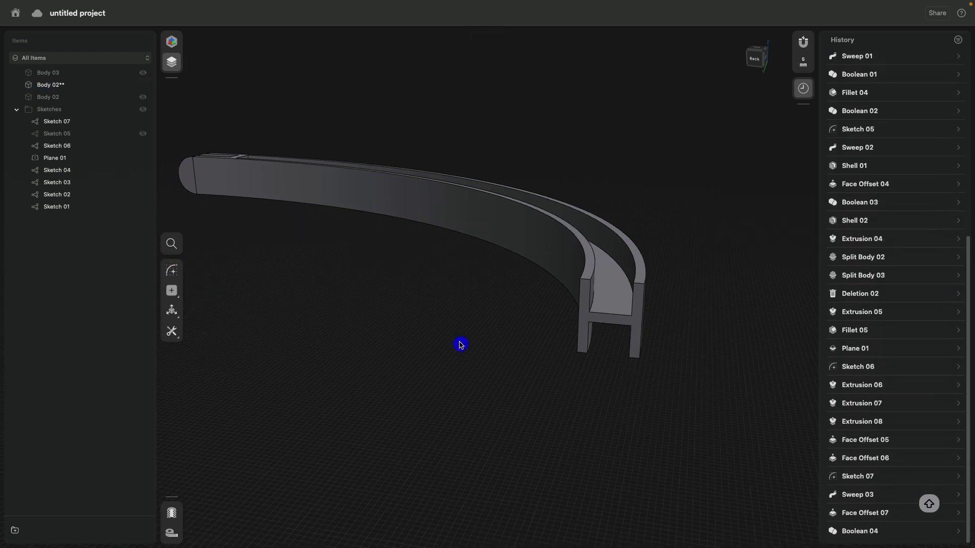
mouse_move(457, 343)
right_down()
mouse_move(502, 344)
mouse_move(429, 344)
mouse_move(431, 312)
mouse_move(451, 365)
mouse_move(344, 260)
mouse_move(445, 275)
right_up()
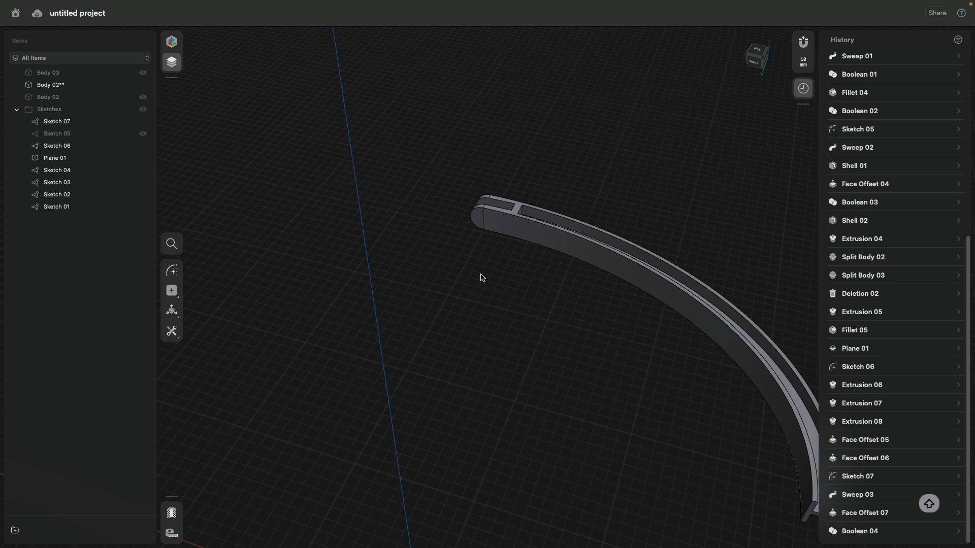
scroll(488, 284, up, 2)
right_drag(536, 277, 499, 288)
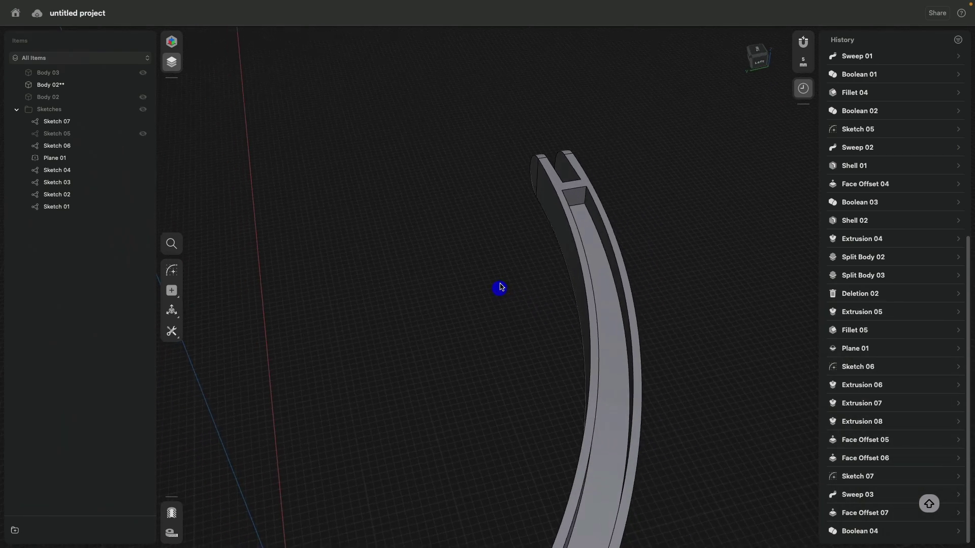
scroll(640, 166, up, 2)
scroll(602, 198, up, 3)
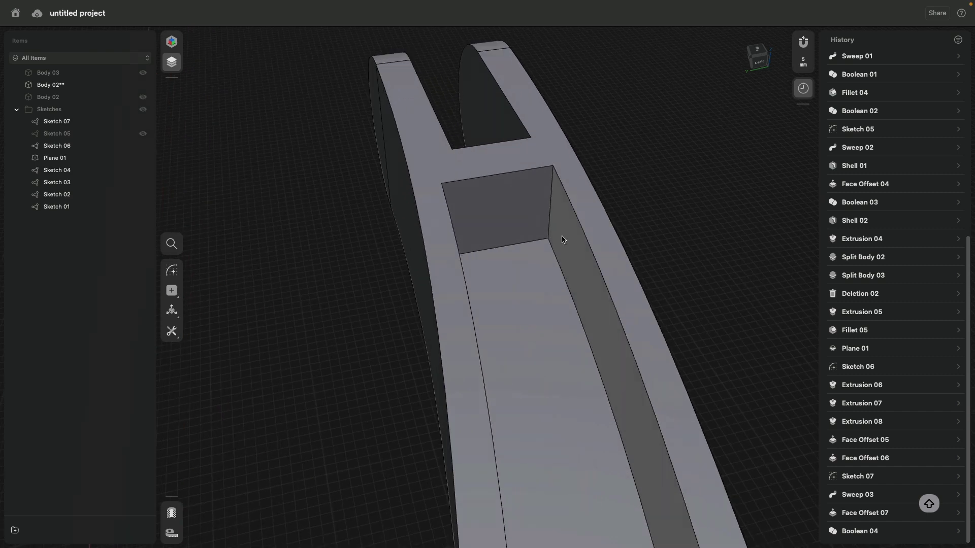
Round the selected pocket edges of the curved handle body with a small fillet
click(548, 219)
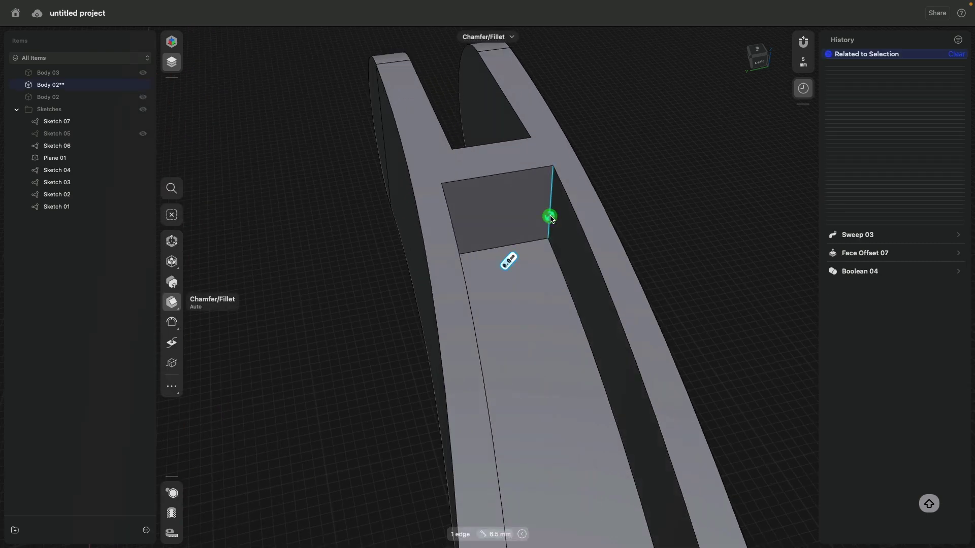
right_drag(548, 220, 446, 213)
click(445, 212)
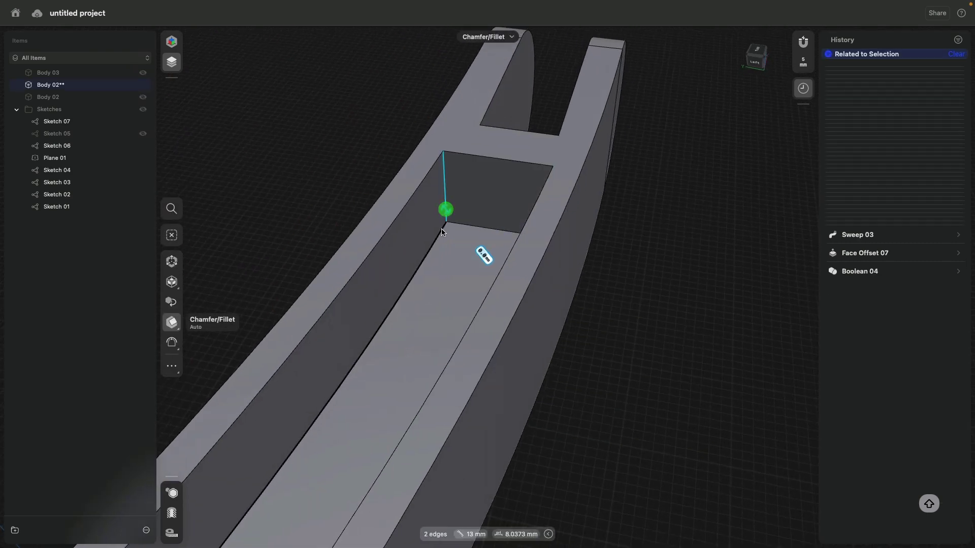
mouse_move(462, 276)
right_down()
mouse_move(479, 201)
mouse_move(426, 337)
right_up()
click(427, 337)
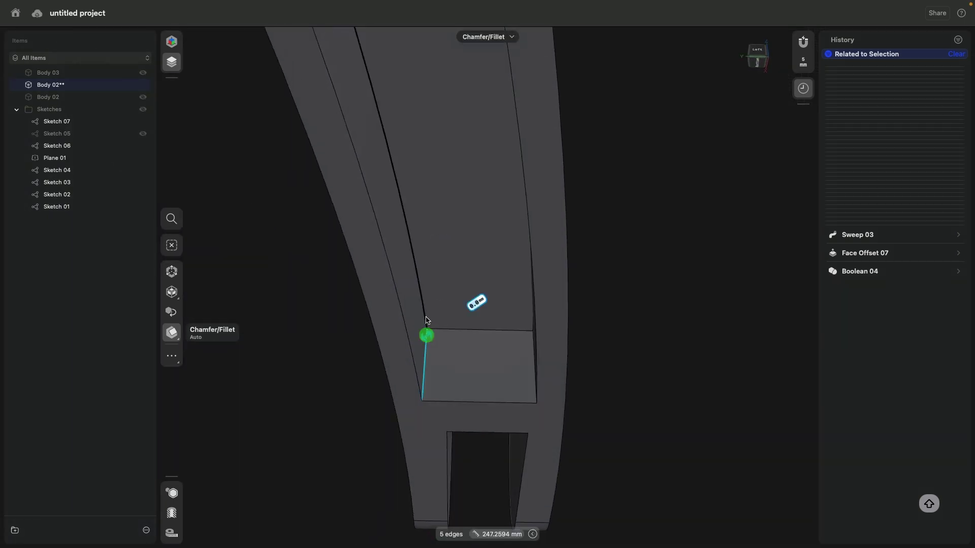
click(458, 331)
right_drag(458, 331, 504, 347)
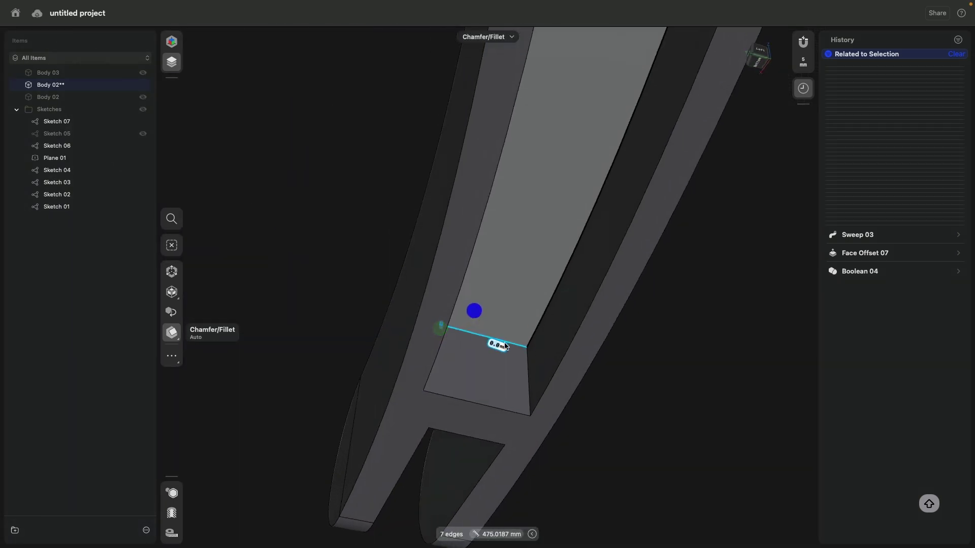
click(531, 337)
click(527, 352)
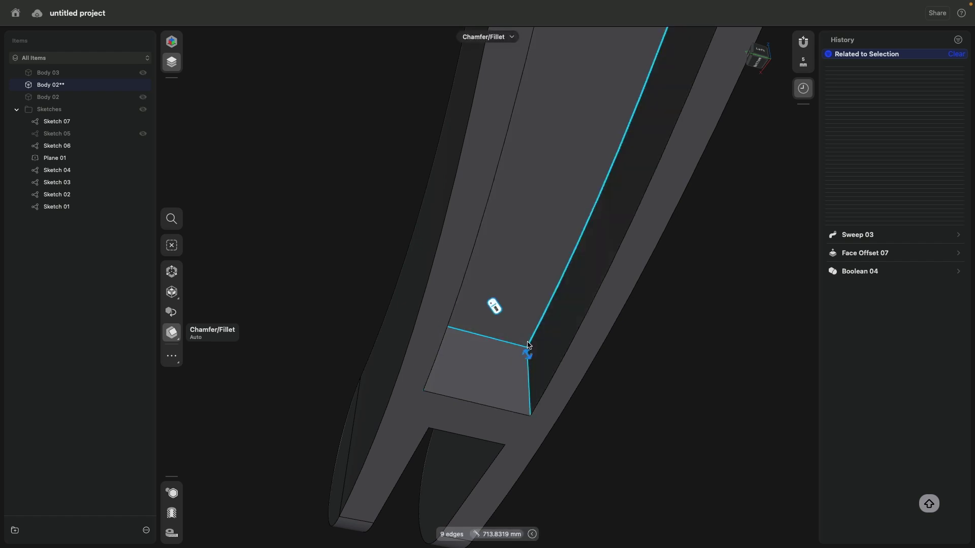
drag(528, 350, 519, 326)
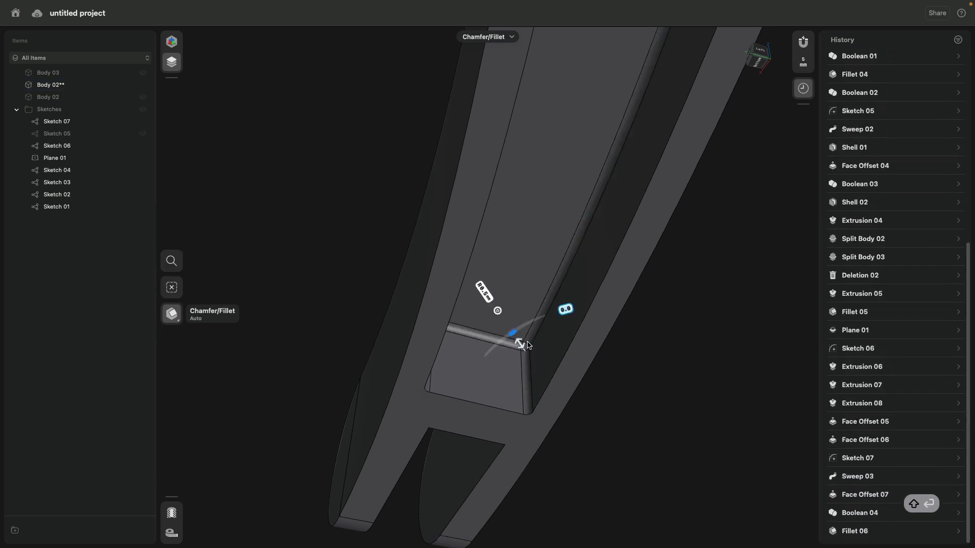
scroll(520, 326, down, 3)
mouse_move(521, 327)
middle_down()
mouse_move(490, 338)
mouse_move(477, 327)
mouse_move(516, 359)
mouse_move(474, 353)
mouse_move(474, 323)
mouse_move(465, 324)
mouse_move(488, 335)
middle_up()
scroll(564, 378, up, 5)
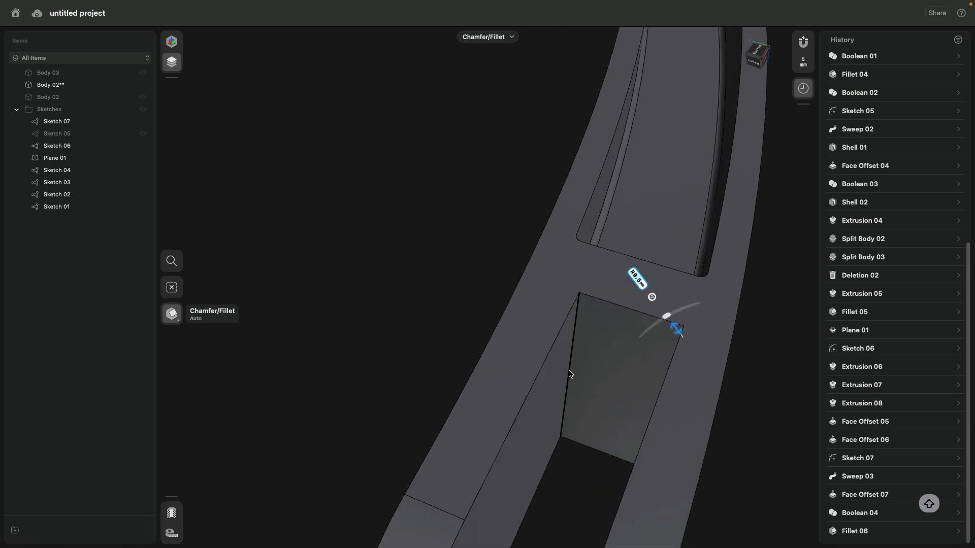
Round both inner slot corners with a 3 mm fillet, Fillet 07
click(570, 373)
mouse_move(570, 373)
middle_down()
mouse_move(663, 338)
mouse_move(620, 331)
middle_up()
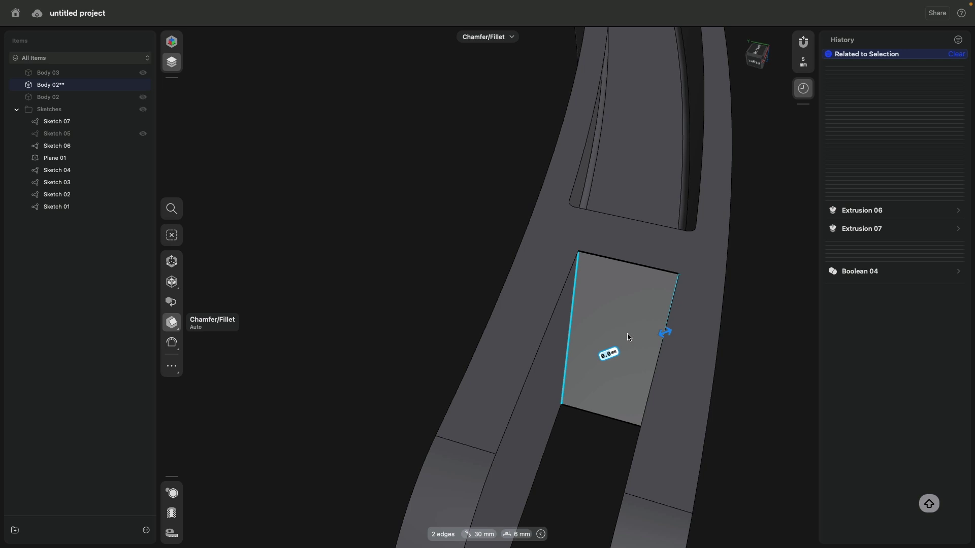
drag(664, 332, 612, 364)
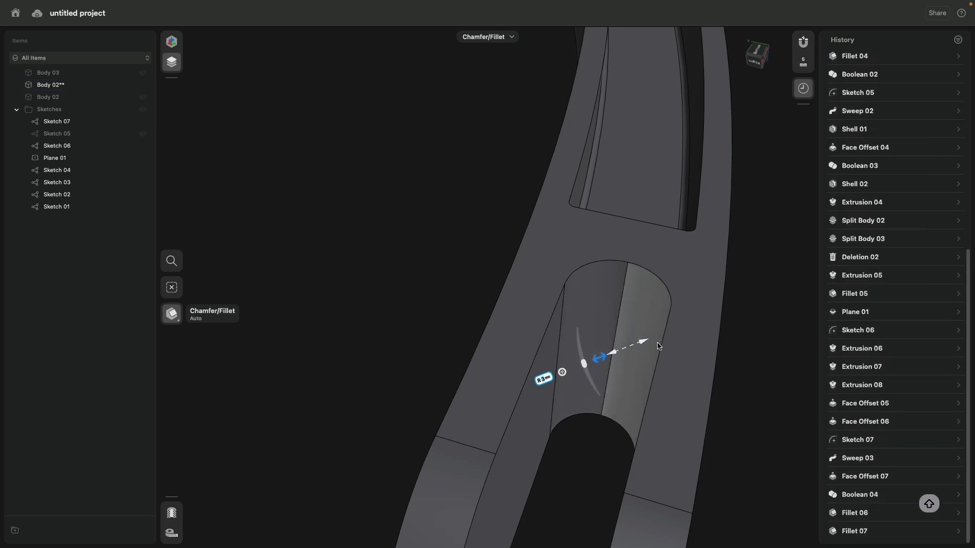
scroll(457, 249, down, 3)
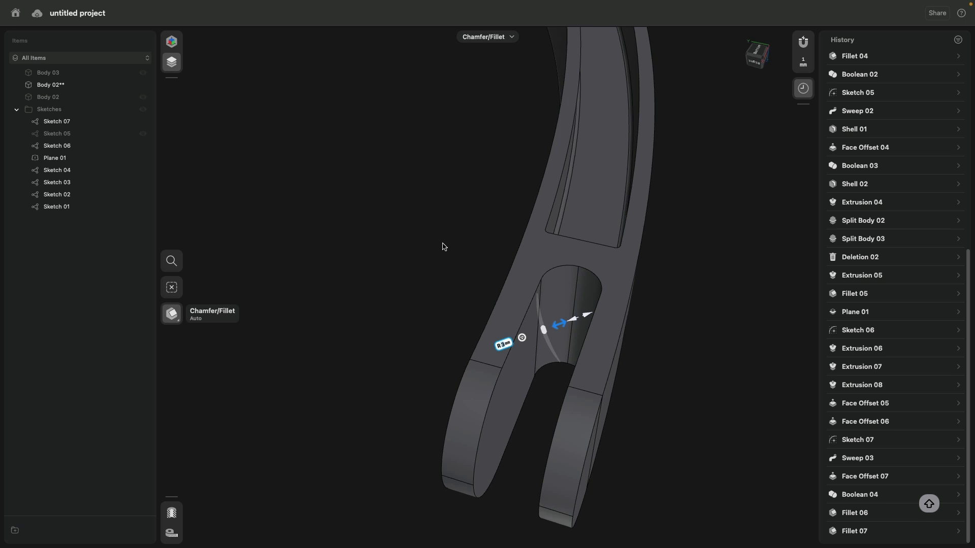
scroll(442, 247, down, 2)
middle_drag(403, 218, 408, 231)
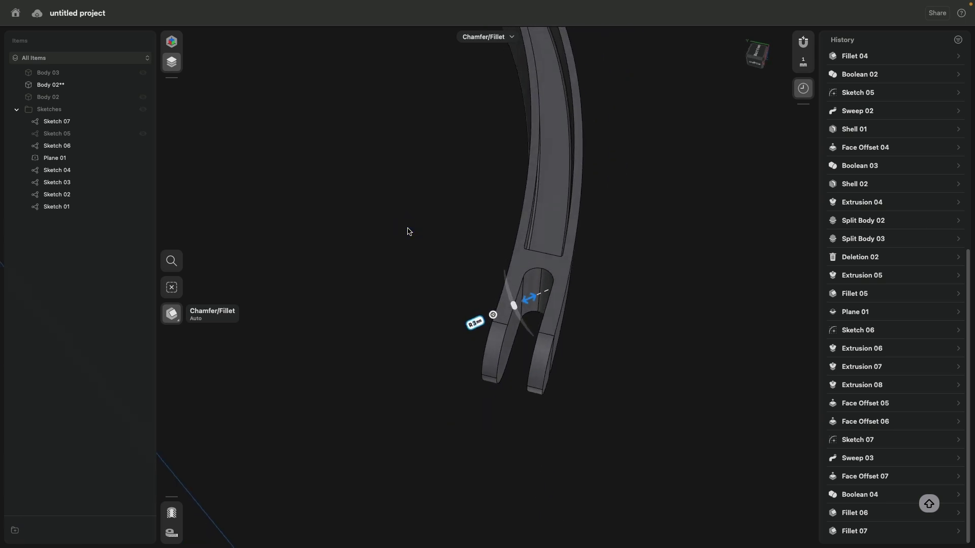
Fillet the three long outer edges of the handle arc with a non-overlapping radius, as Fillet 08
click(514, 257)
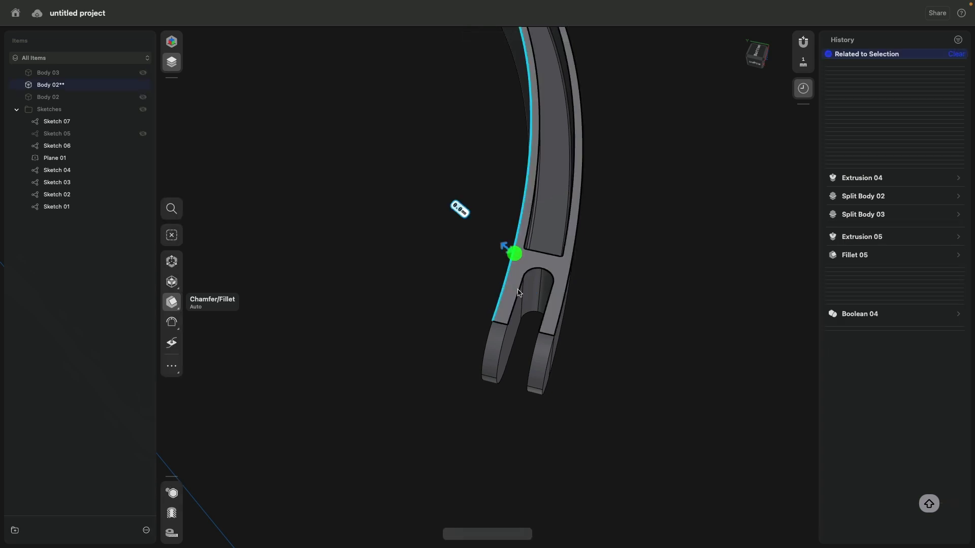
click(516, 303)
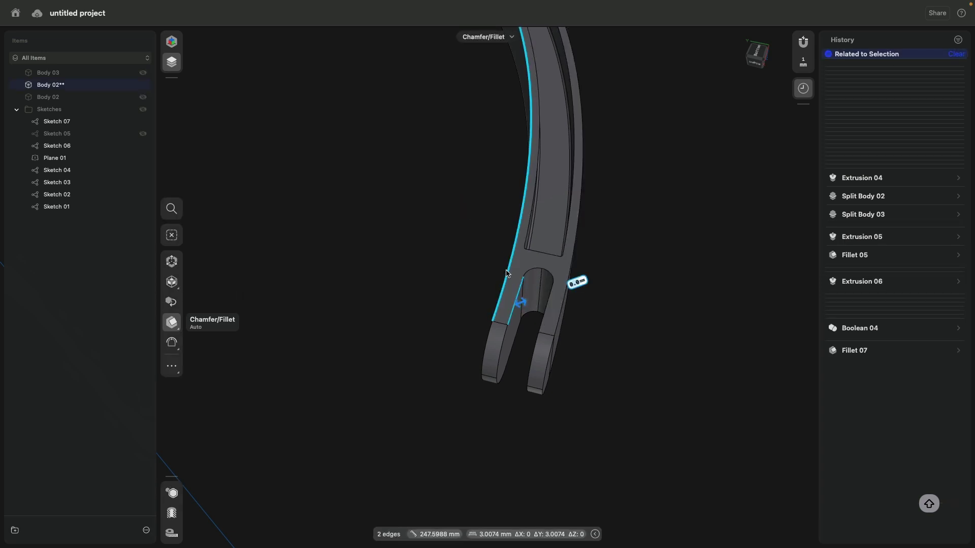
click(561, 323)
right_drag(561, 322, 603, 313)
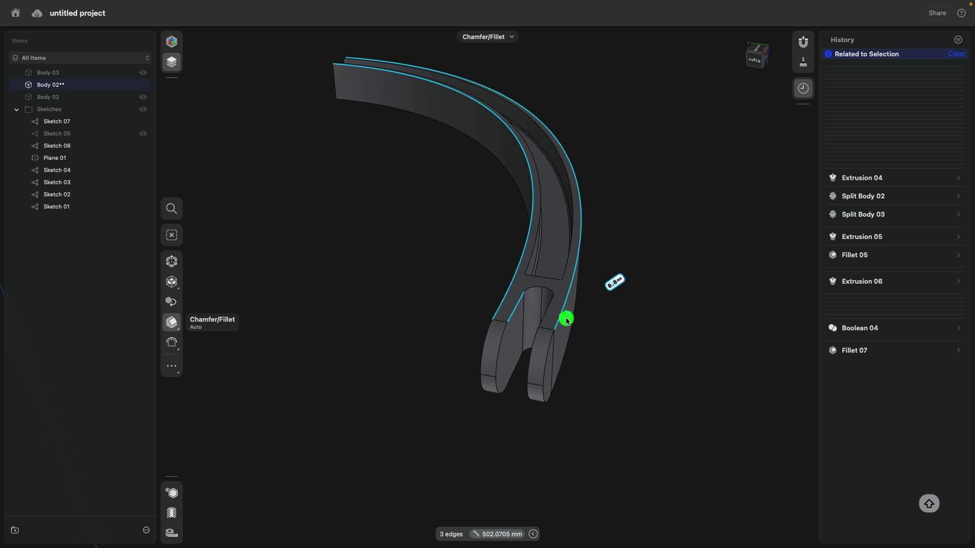
drag(571, 318, 572, 316)
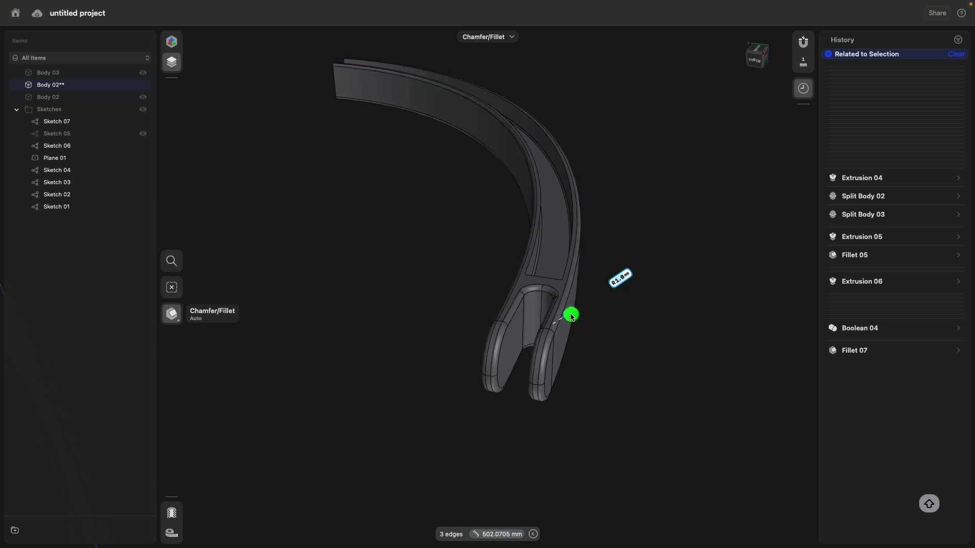
drag(571, 316, 631, 292)
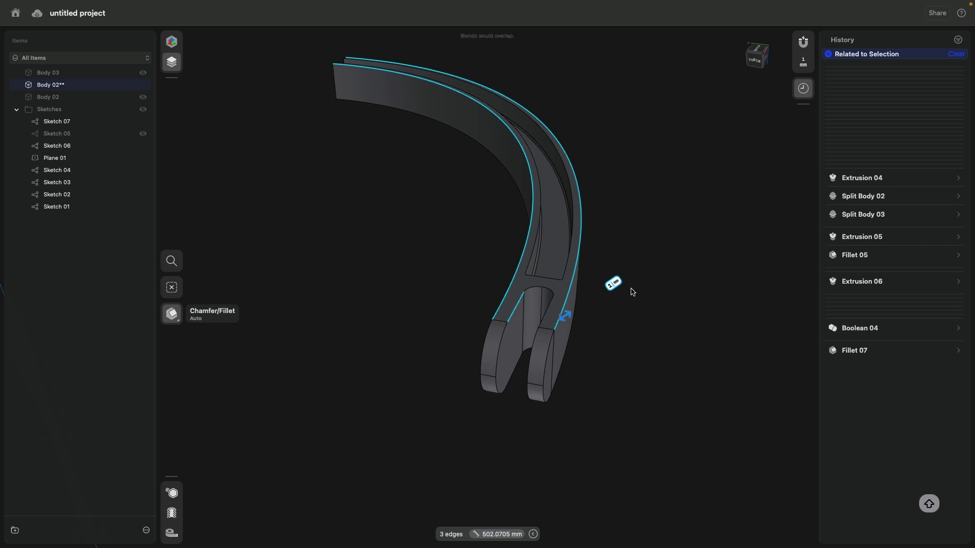
scroll(498, 341, up, 5)
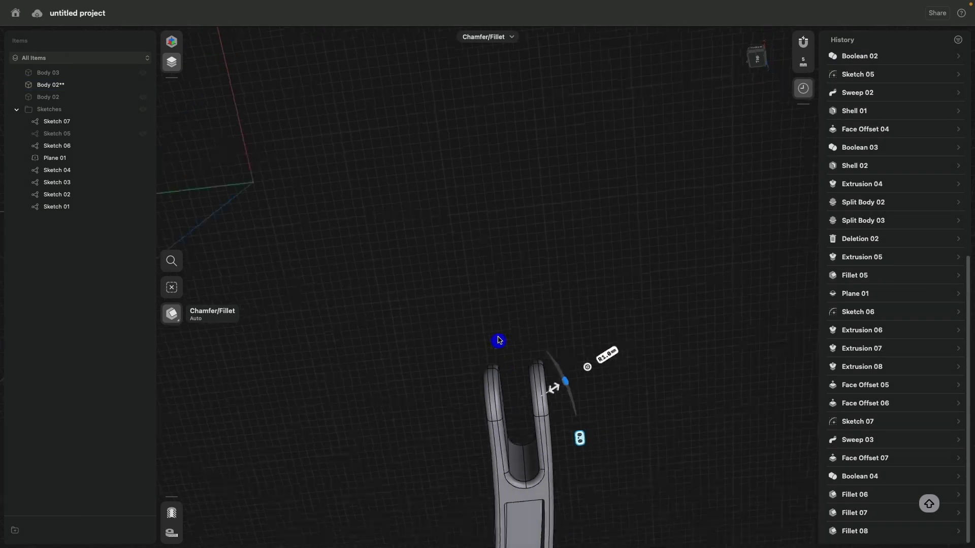
middle_drag(498, 340, 544, 333)
scroll(579, 336, up, 5)
scroll(481, 410, down, 5)
mouse_move(480, 409)
middle_down()
mouse_move(488, 436)
mouse_move(522, 331)
mouse_move(496, 426)
mouse_move(572, 435)
mouse_move(637, 427)
mouse_move(505, 284)
mouse_move(583, 205)
mouse_move(485, 288)
mouse_move(497, 323)
mouse_move(355, 196)
mouse_move(515, 308)
mouse_move(489, 307)
mouse_move(422, 359)
middle_up()
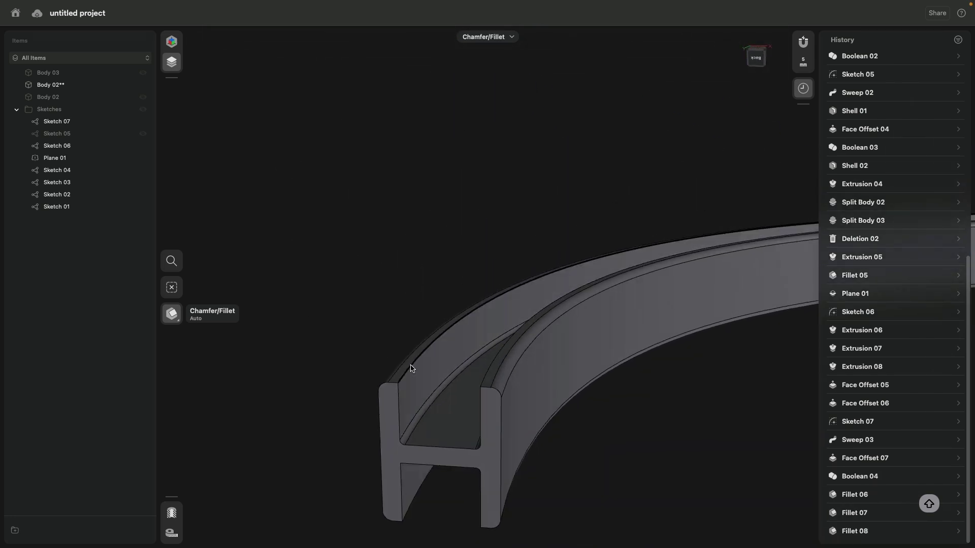
Round the top outer and lower inner H-profile edges with a 0.5 fillet, Fillet 09
click(410, 365)
click(414, 503)
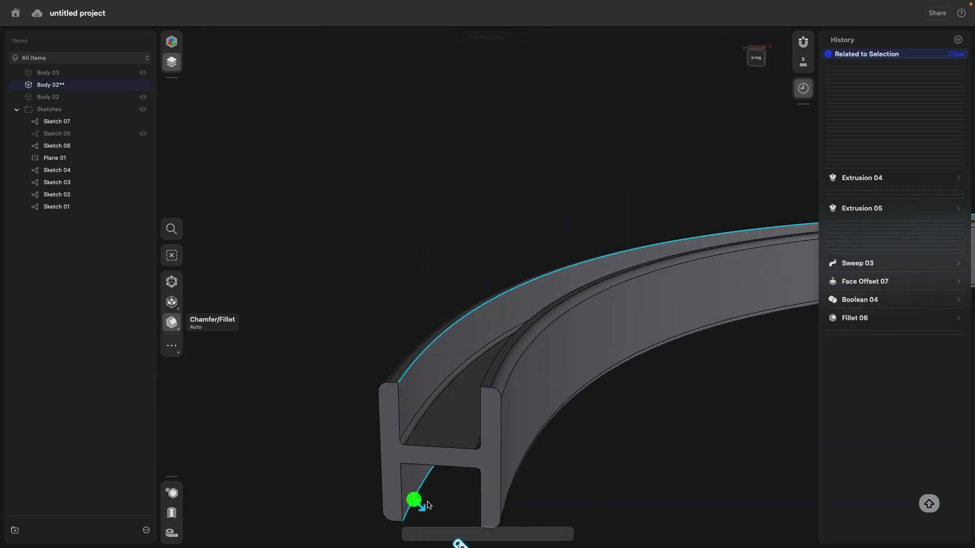
mouse_move(414, 503)
middle_down()
mouse_move(448, 341)
mouse_move(464, 343)
mouse_move(473, 304)
mouse_move(459, 359)
mouse_move(455, 335)
middle_up()
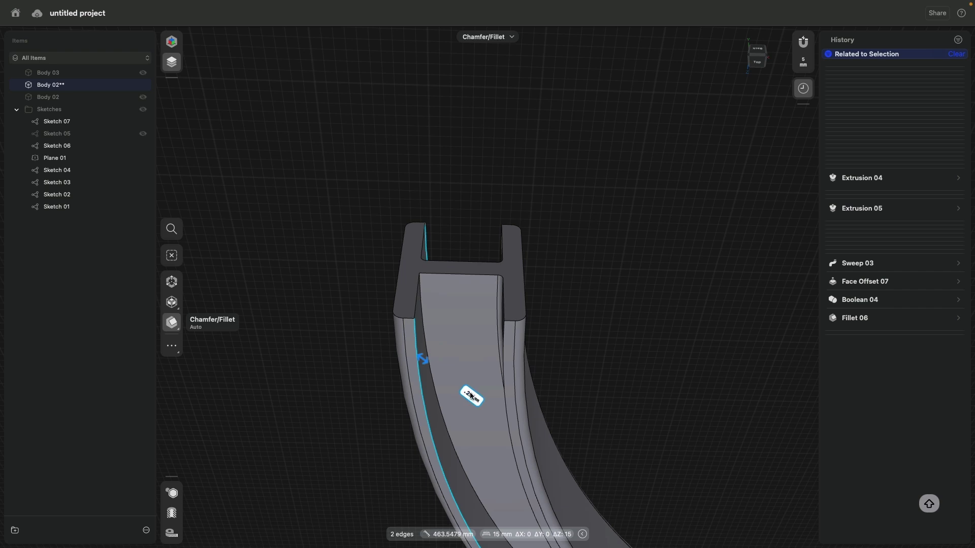
click(470, 395)
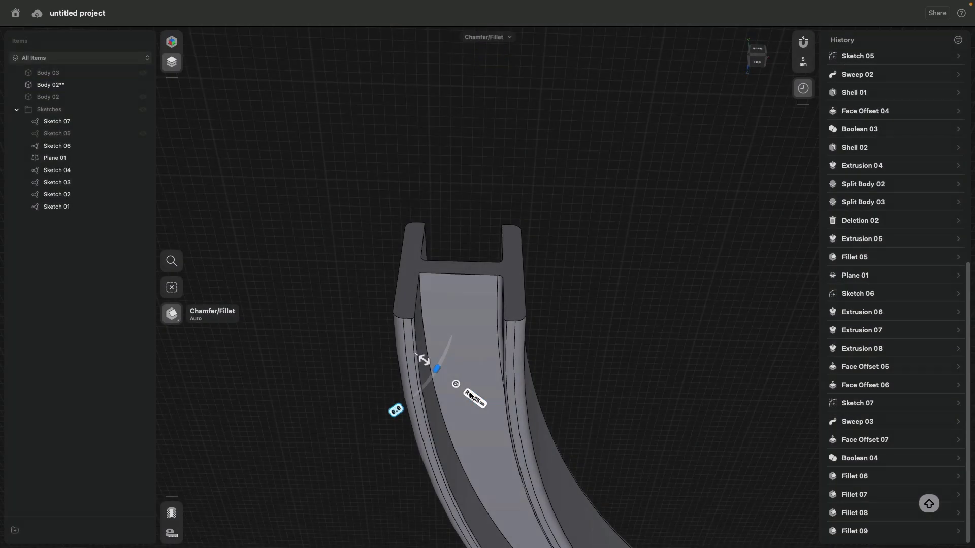
click(476, 402)
text(0.5)
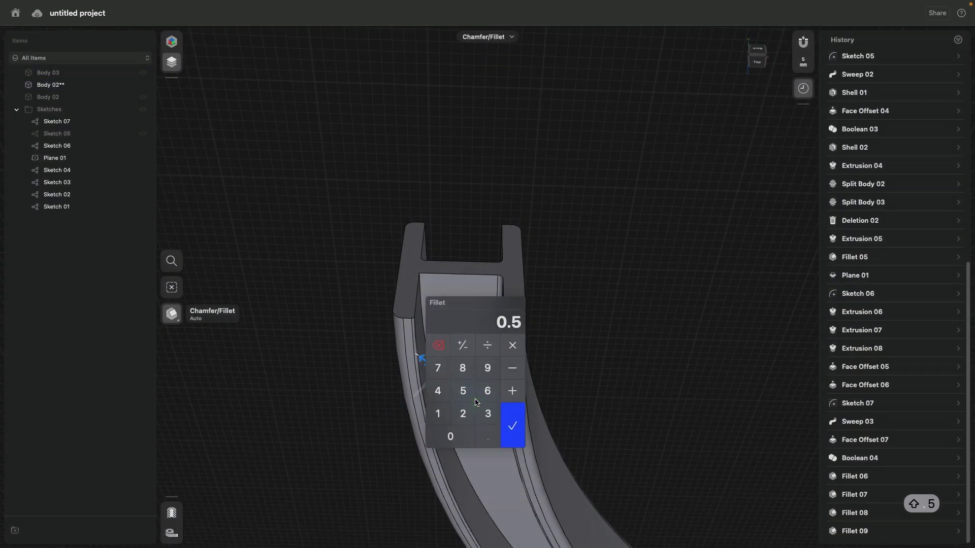
key(Return)
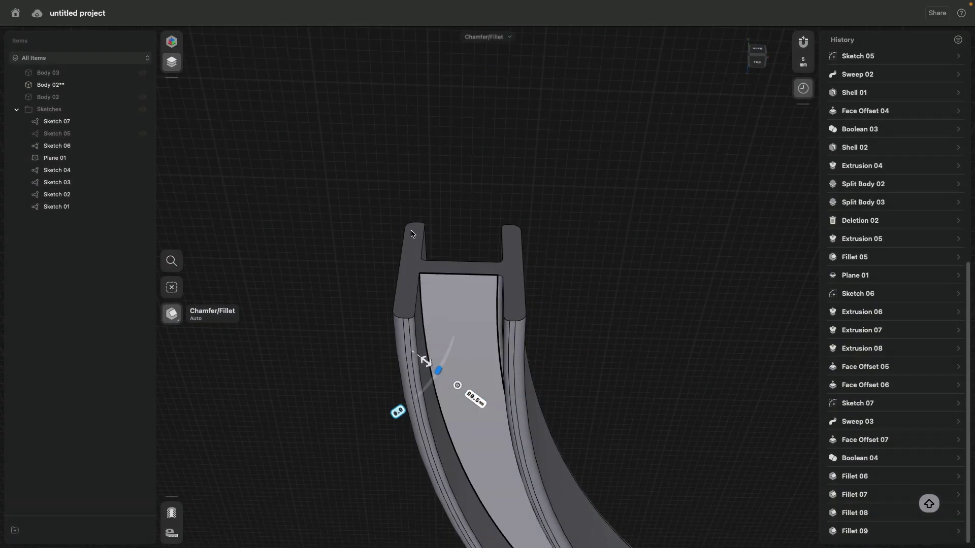
Select the thin face along the curved body, then dismiss its offset unchanged
mouse_move(475, 402)
middle_down()
mouse_move(389, 303)
mouse_move(399, 225)
middle_up()
click(399, 224)
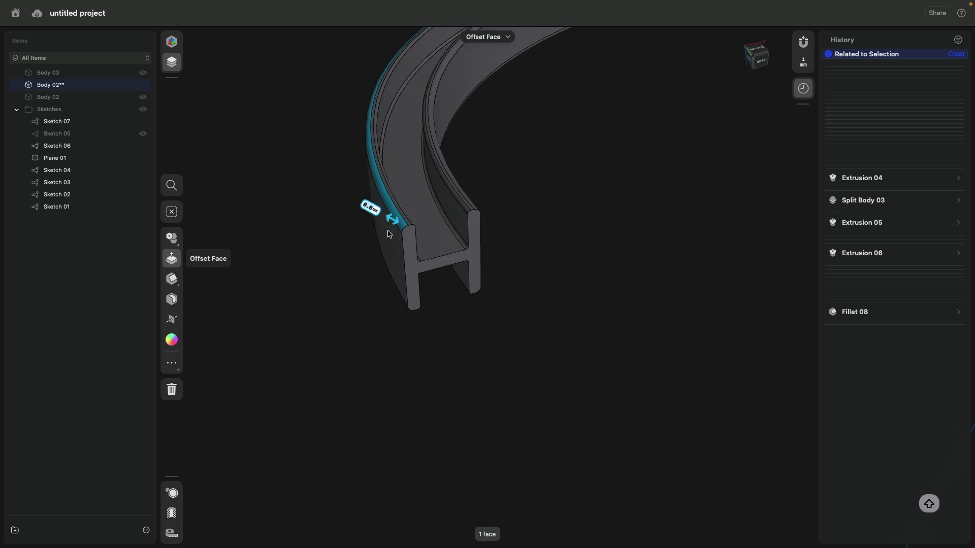
click(302, 258)
mouse_move(305, 264)
middle_down()
mouse_move(358, 202)
mouse_move(289, 267)
mouse_move(541, 239)
mouse_move(419, 235)
mouse_move(557, 266)
mouse_move(485, 255)
middle_up()
scroll(428, 256, down, 3)
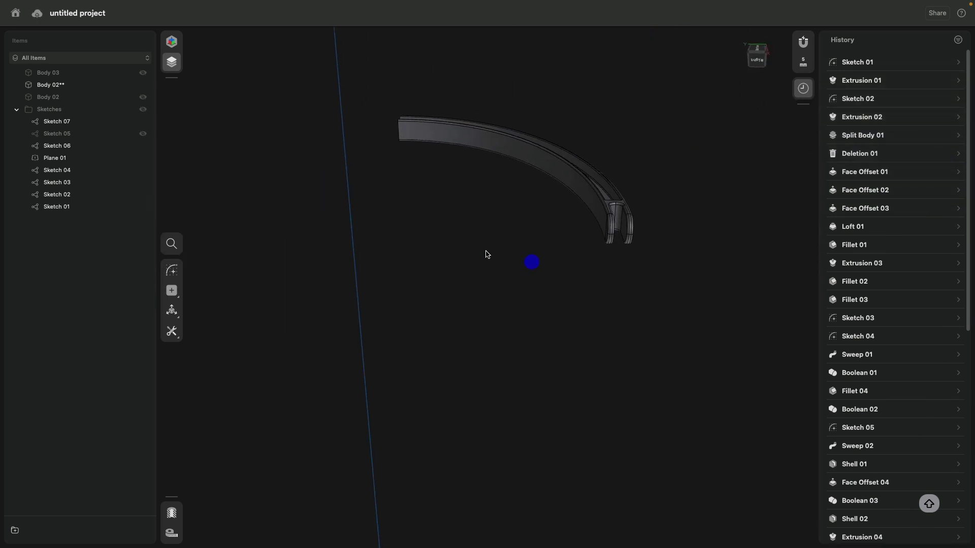
Unhide the bucket and the other hidden body, then view the reassembled bucket
click(143, 97)
click(142, 72)
middle_drag(463, 238, 510, 164)
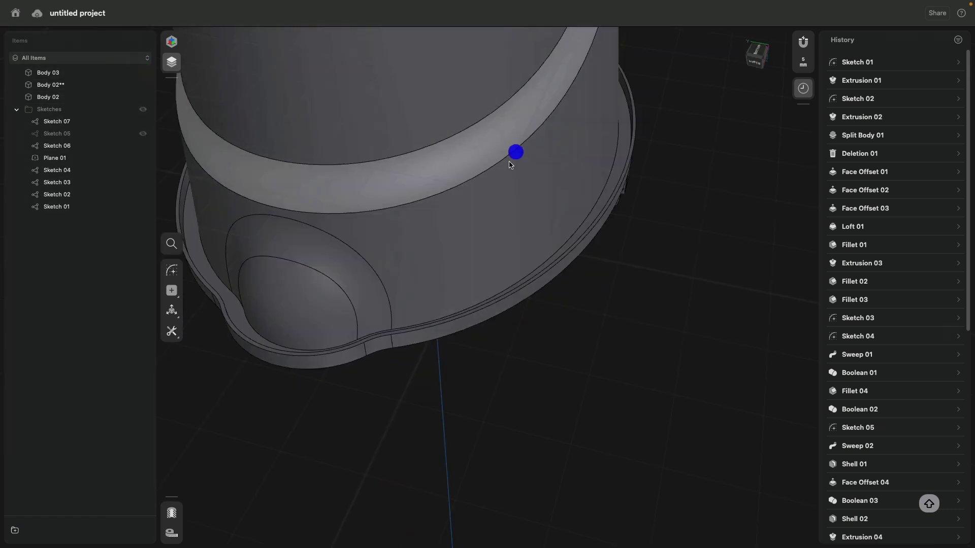
scroll(496, 266, up, 5)
scroll(498, 272, down, 5)
scroll(498, 271, down, 5)
mouse_move(498, 272)
middle_down()
mouse_move(625, 210)
mouse_move(427, 224)
middle_up()
scroll(516, 202, up, 3)
scroll(515, 202, up, 3)
scroll(515, 202, up, 3)
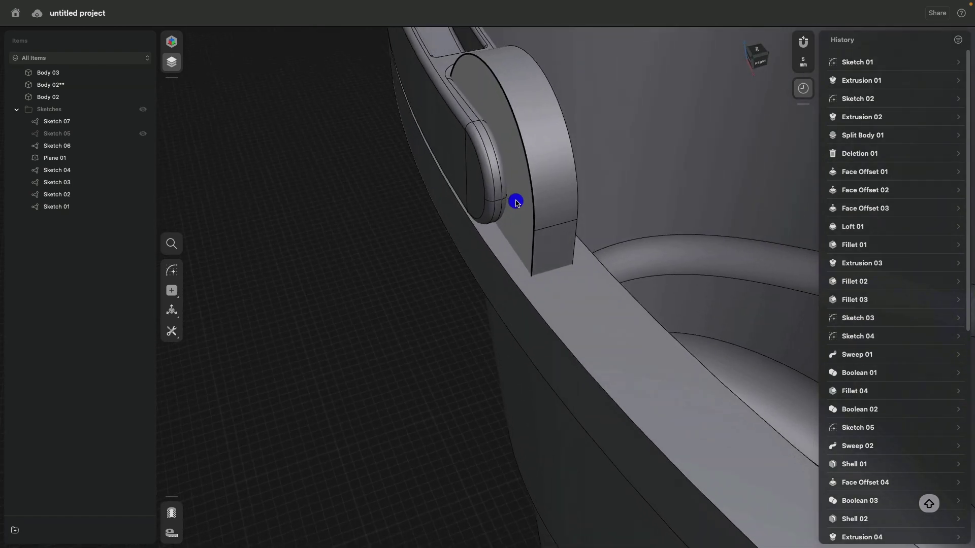
Fillet the two curved pivot edges of the handle mount plate, Body 03, as Fillet 10
click(527, 175)
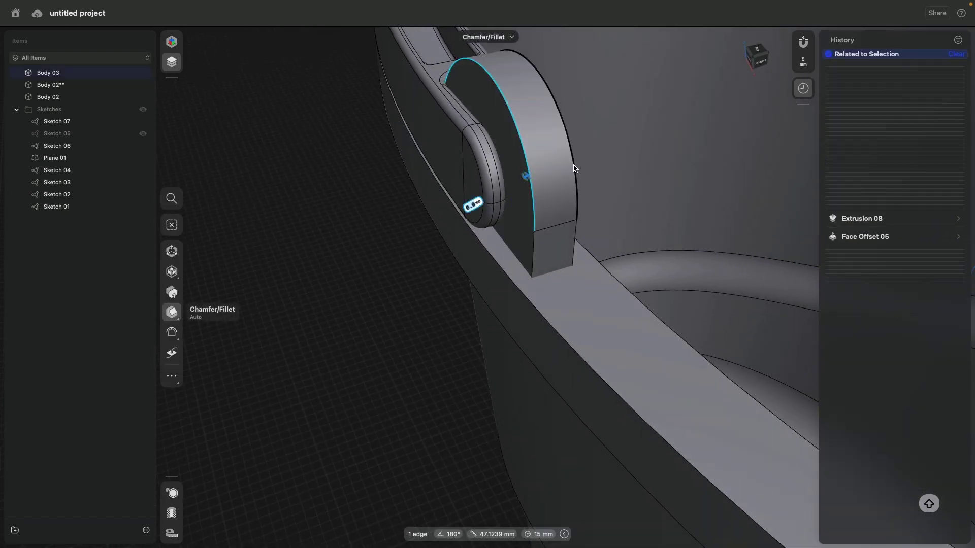
middle_drag(573, 168, 554, 210)
click(553, 208)
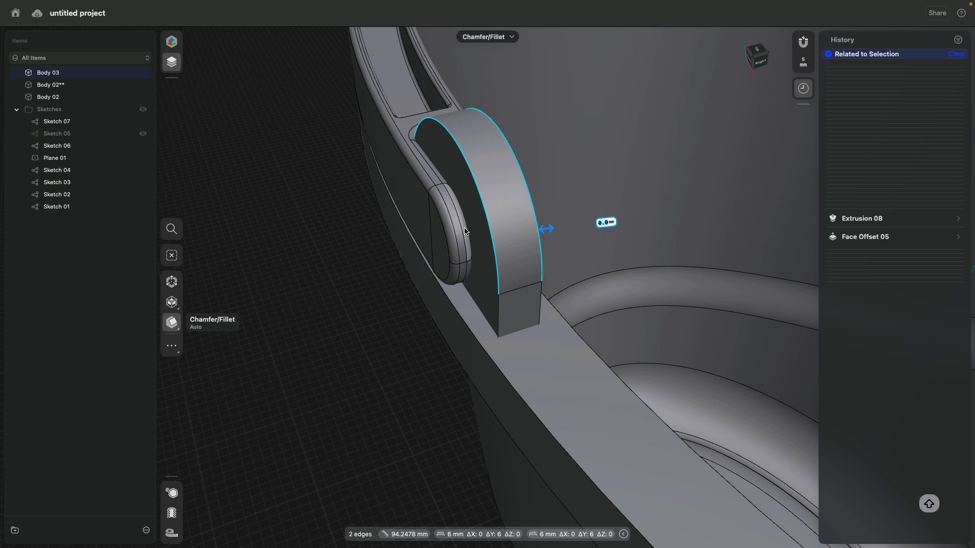
click(604, 223)
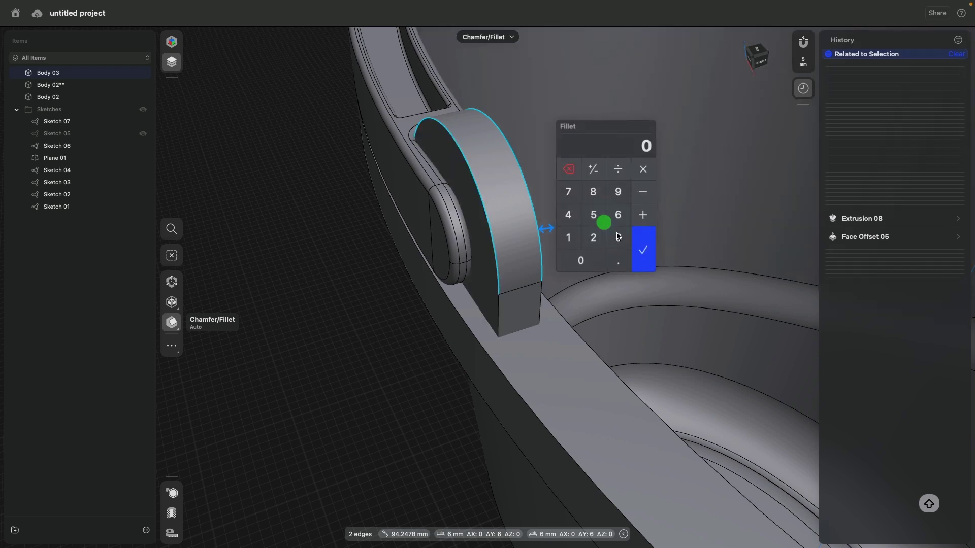
click(642, 249)
mouse_move(414, 203)
middle_down()
mouse_move(410, 243)
mouse_move(465, 175)
mouse_move(531, 169)
mouse_move(544, 217)
mouse_move(424, 157)
middle_up()
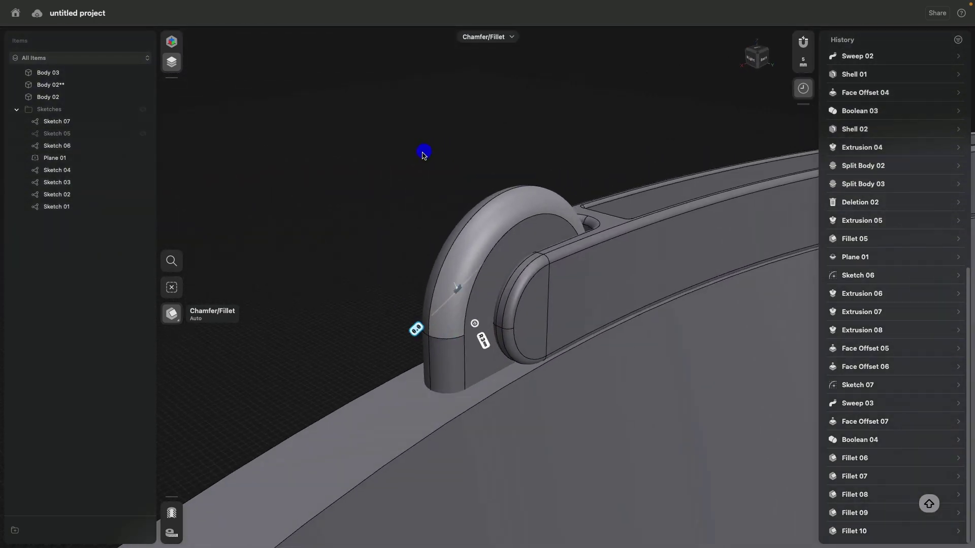
Mirror Body 03 and Body 02 across the rail's end face as Mirror 01
click(481, 342)
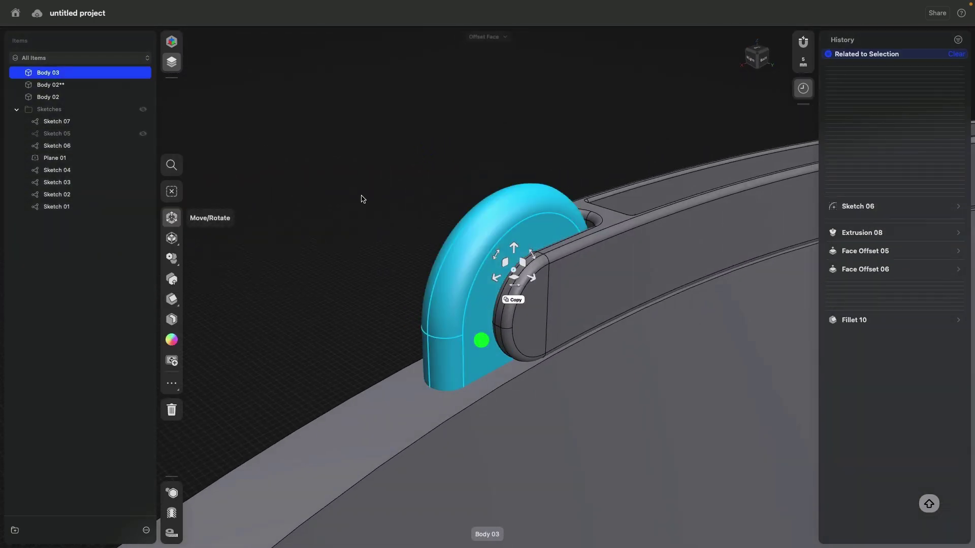
scroll(472, 266, down, 5)
click(524, 245)
scroll(457, 215, down, 5)
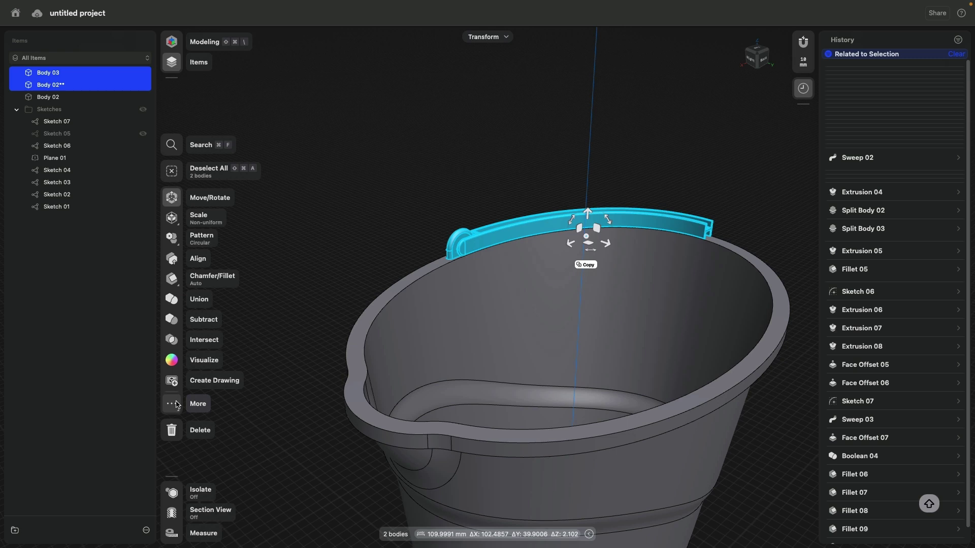
click(176, 404)
click(194, 443)
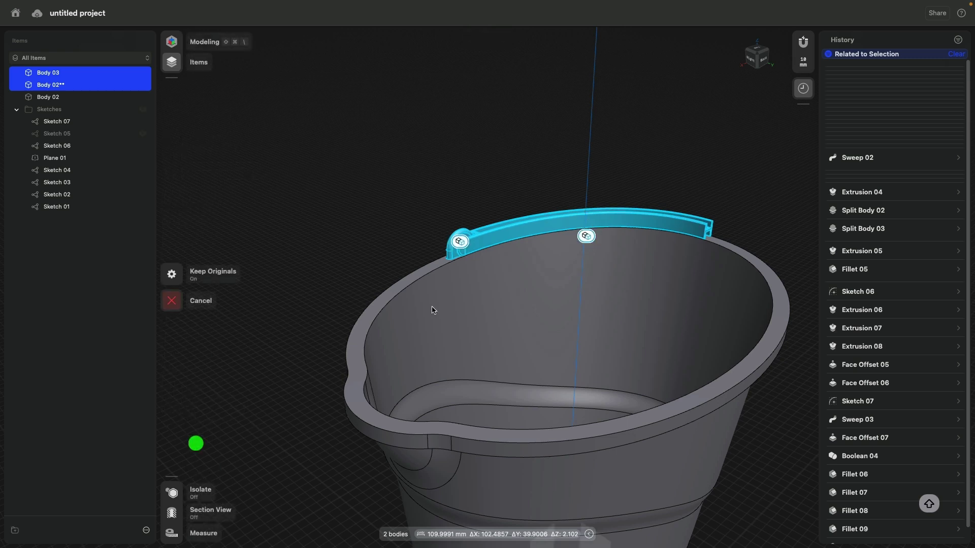
scroll(559, 343, down, 5)
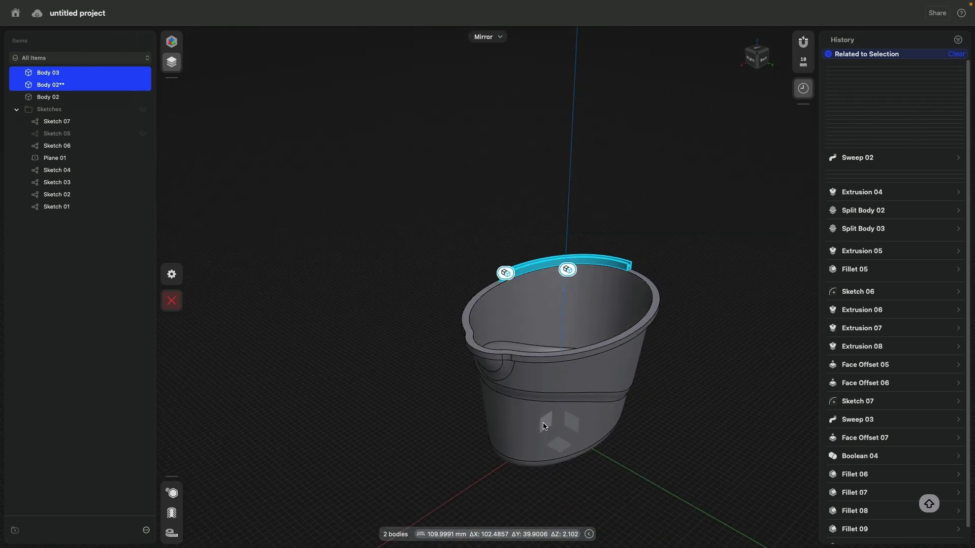
scroll(624, 266, up, 5)
scroll(594, 229, up, 5)
click(580, 200)
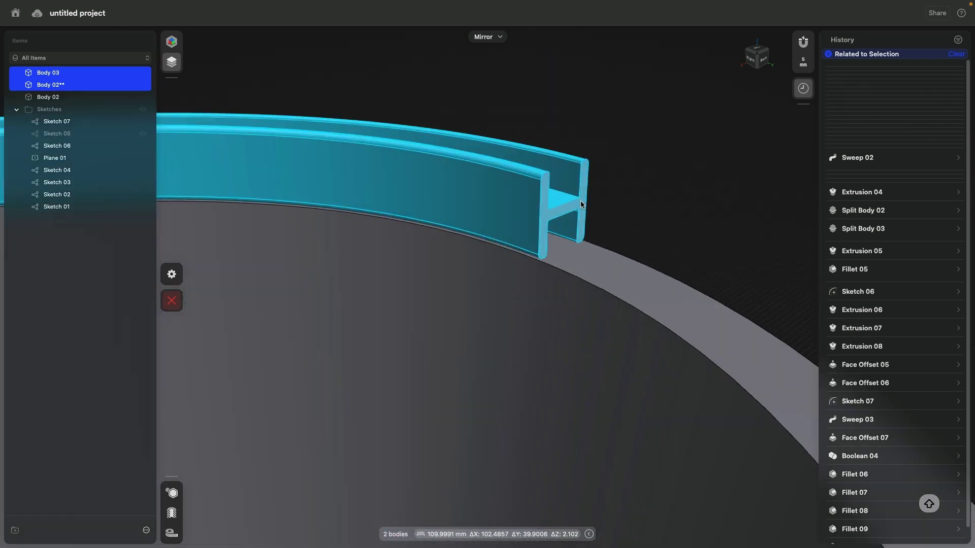
scroll(549, 233, down, 3)
scroll(549, 229, down, 5)
scroll(551, 229, down, 2)
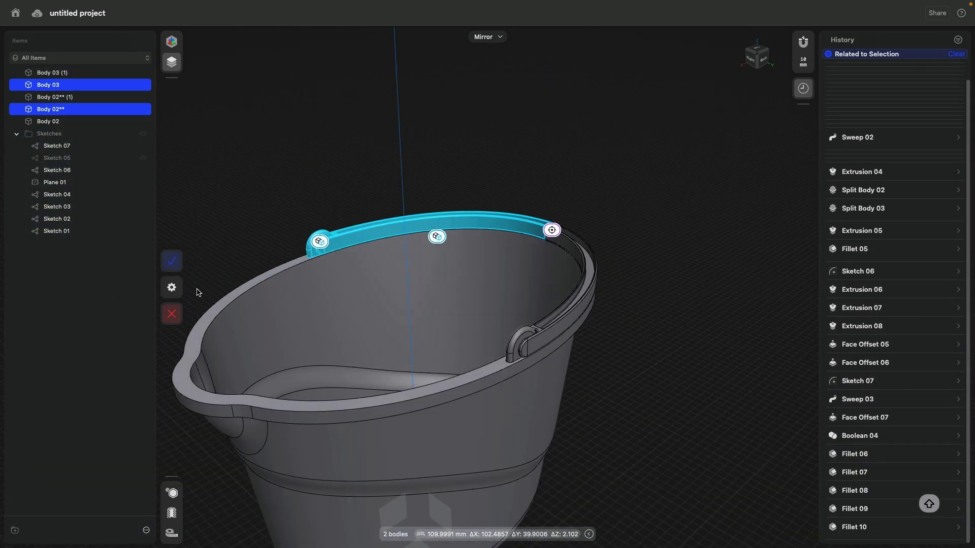
key(Return)
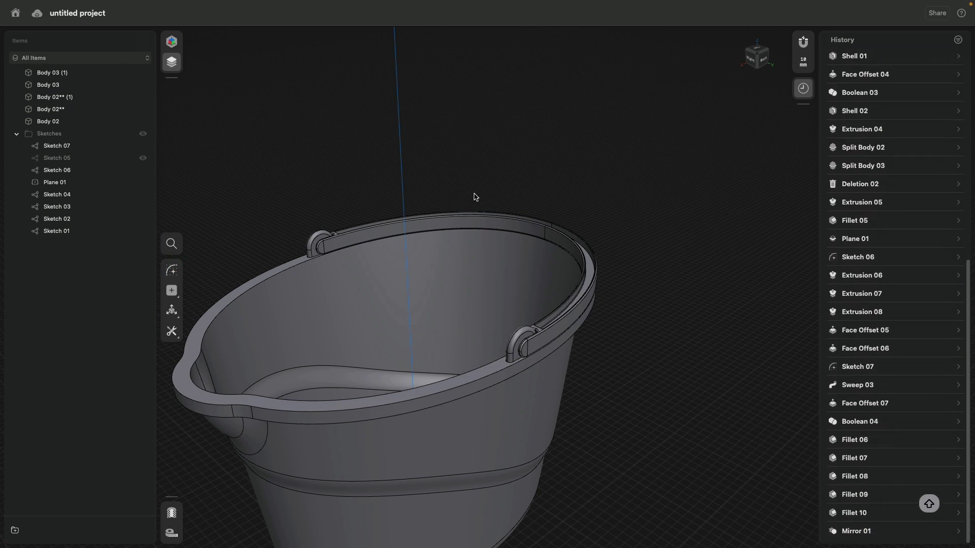
mouse_move(472, 198)
right_down()
mouse_move(495, 207)
mouse_move(511, 262)
mouse_move(496, 206)
mouse_move(486, 203)
right_up()
Union the original and mirrored rim rails into one body
click(533, 220)
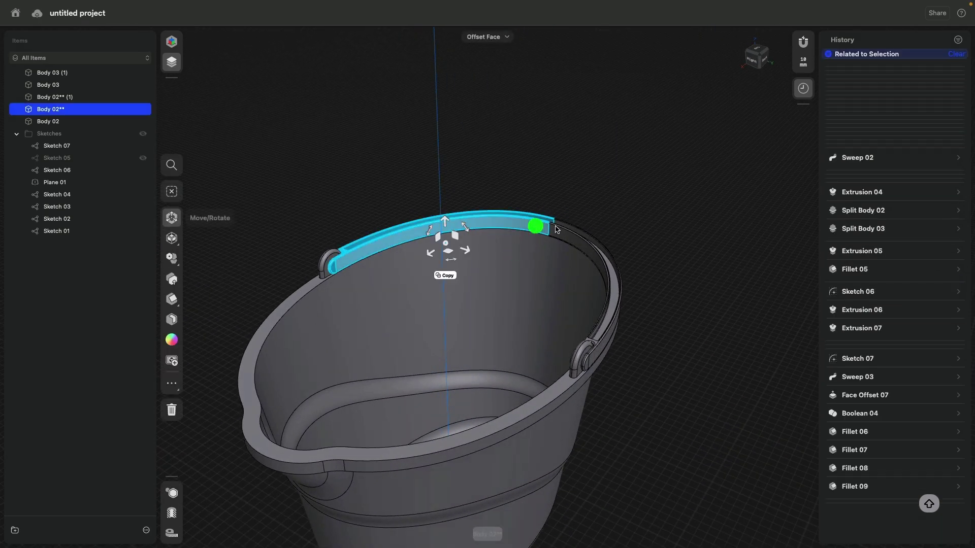
click(559, 229)
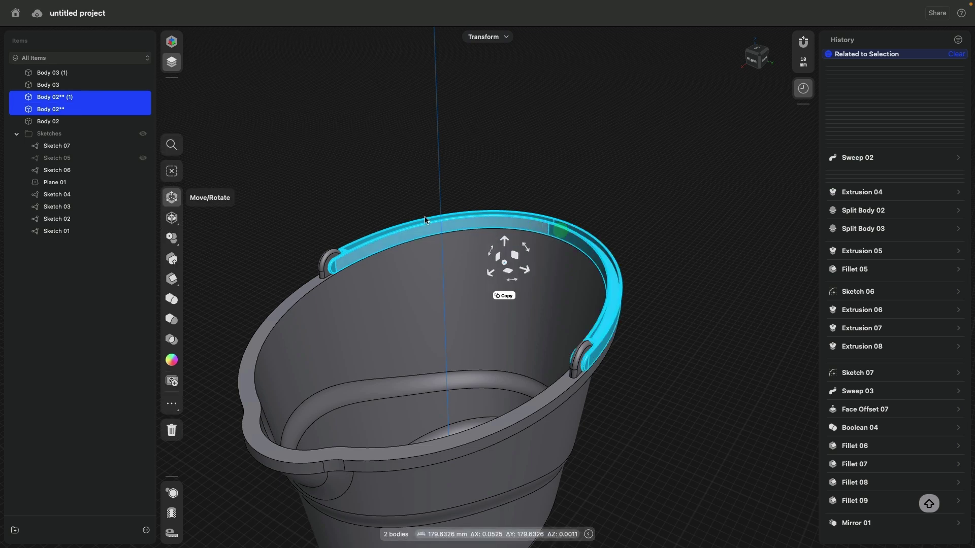
click(181, 298)
click(191, 261)
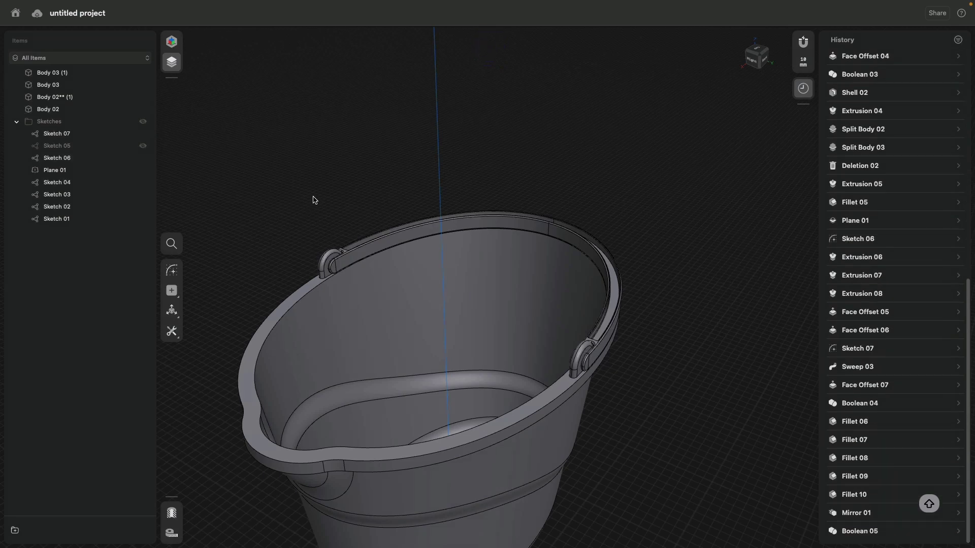
scroll(309, 229, down, 3)
scroll(319, 253, up, 3)
scroll(319, 256, up, 3)
Union the left and right hinge pieces with the bucket body
click(326, 261)
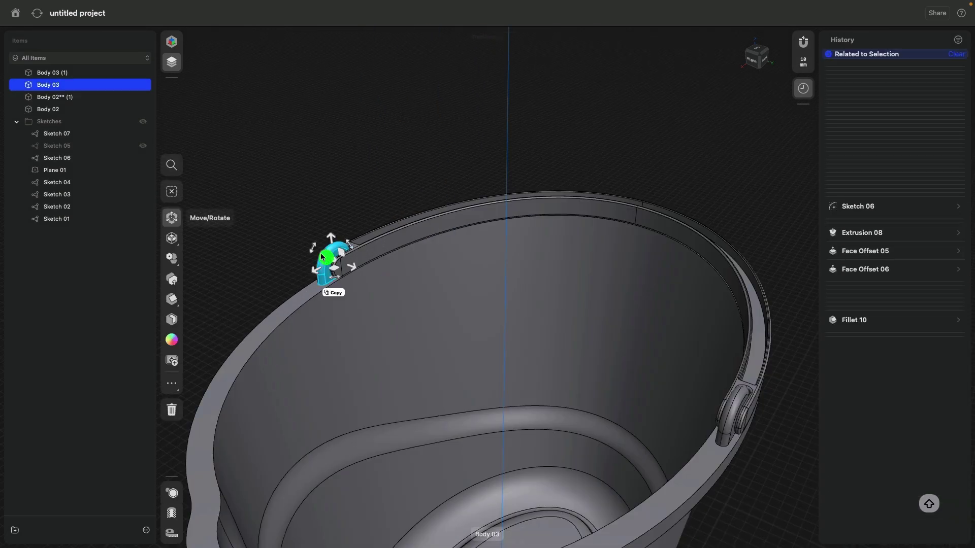
scroll(327, 257, down, 3)
scroll(510, 339, up, 3)
click(483, 320)
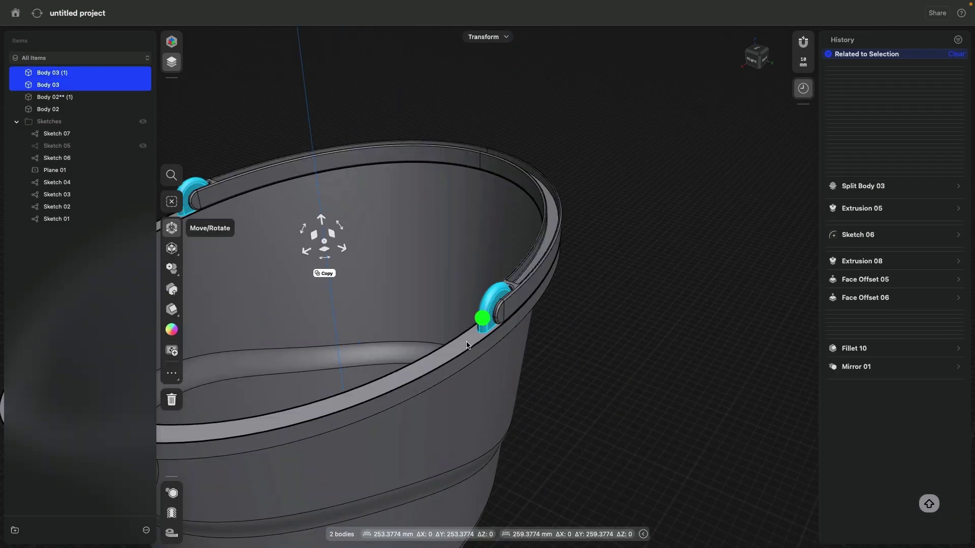
click(402, 307)
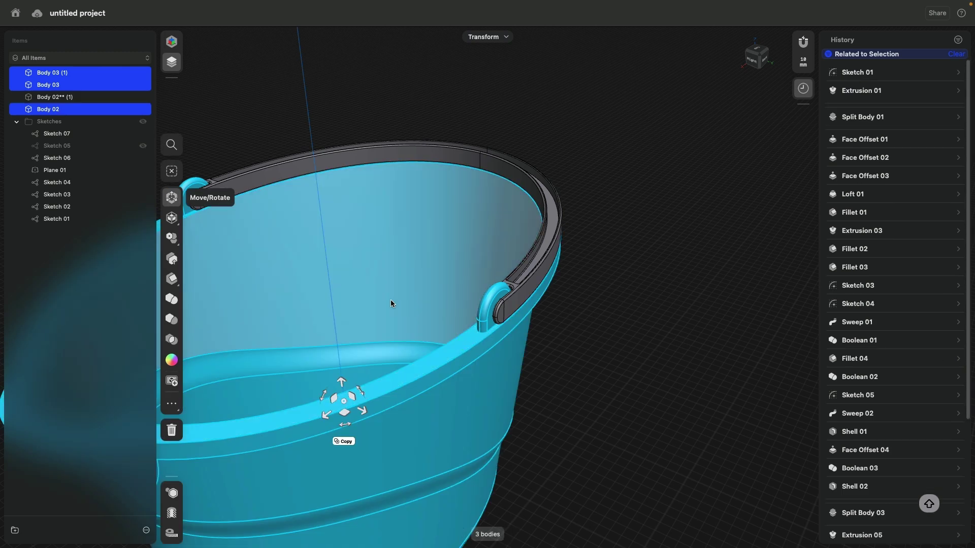
click(174, 302)
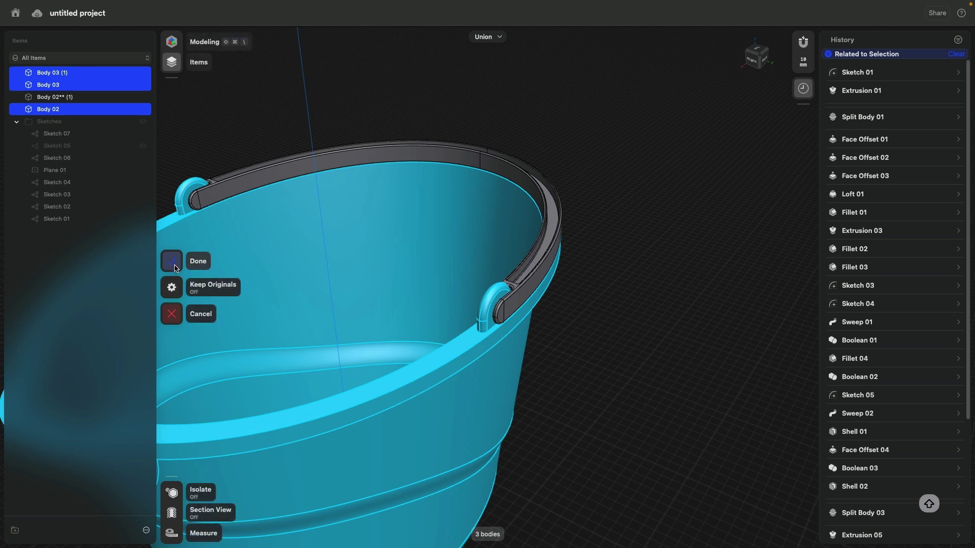
click(175, 265)
scroll(398, 187, down, 3)
scroll(398, 187, down, 3)
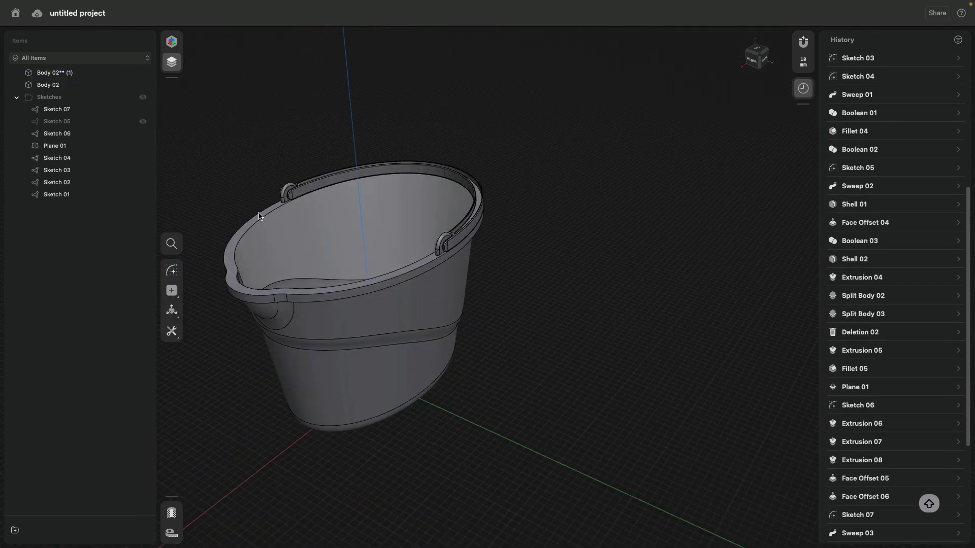
scroll(397, 197, down, 3)
scroll(447, 205, up, 3)
scroll(457, 190, up, 3)
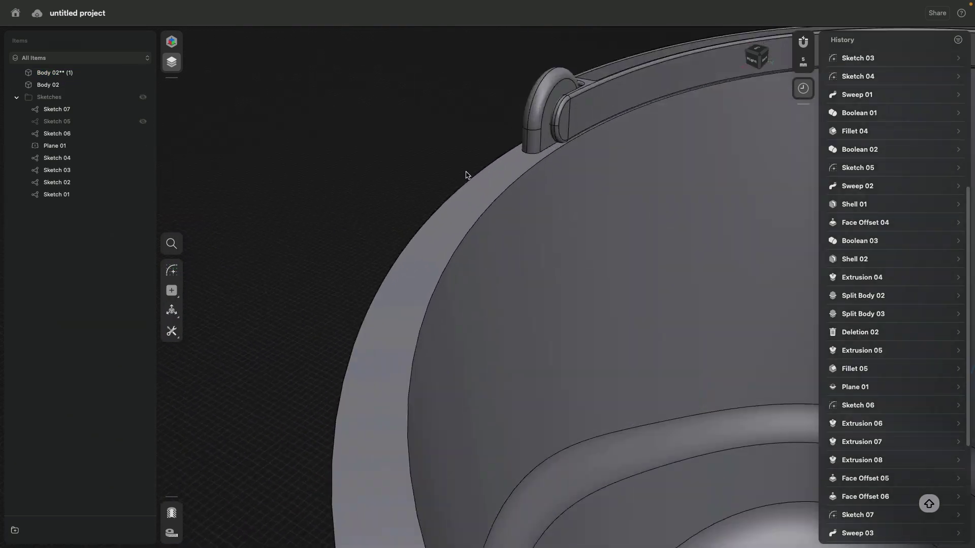
scroll(482, 163, up, 2)
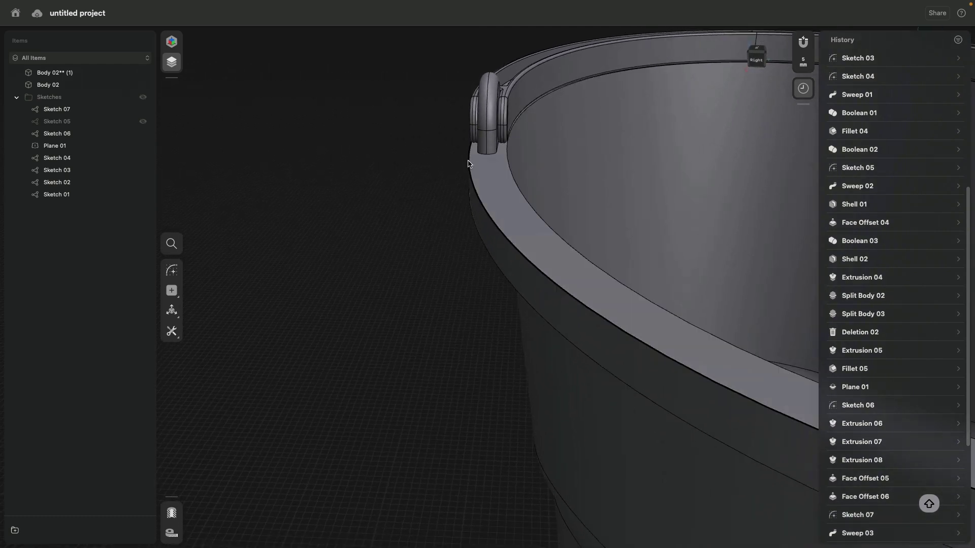
Round the outer and inner rim edges with a radius 2 fillet, Fillet 11
click(468, 161)
click(503, 156)
right_drag(427, 163, 344, 254)
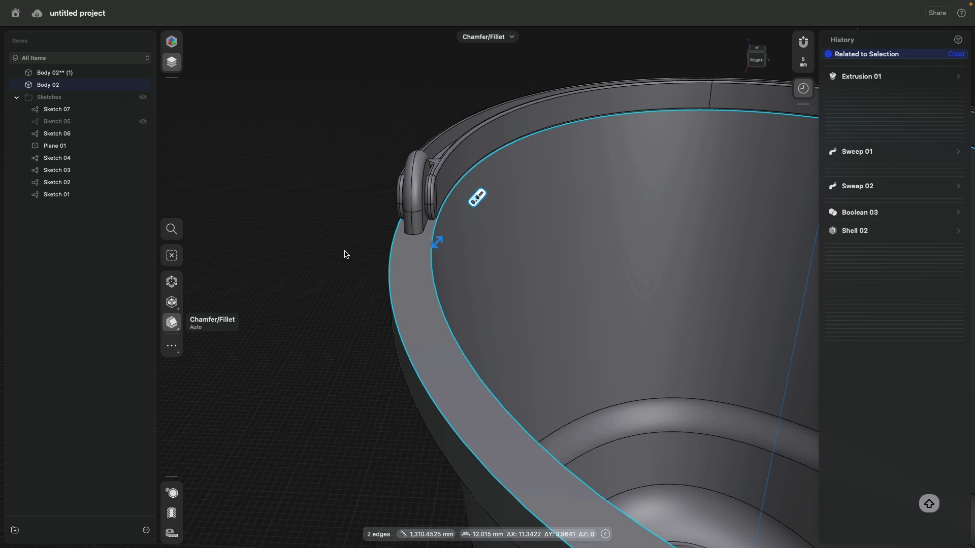
text(1)
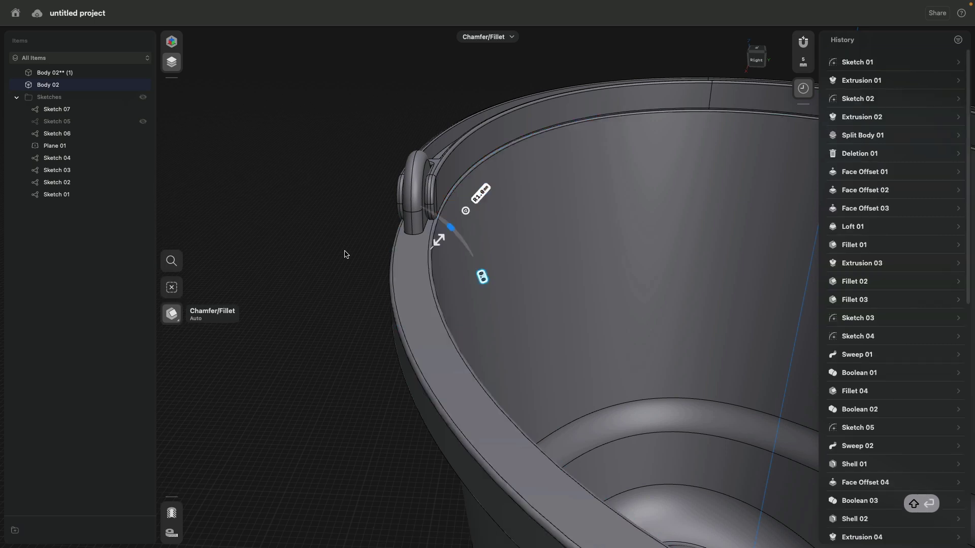
right_drag(344, 254, 370, 235)
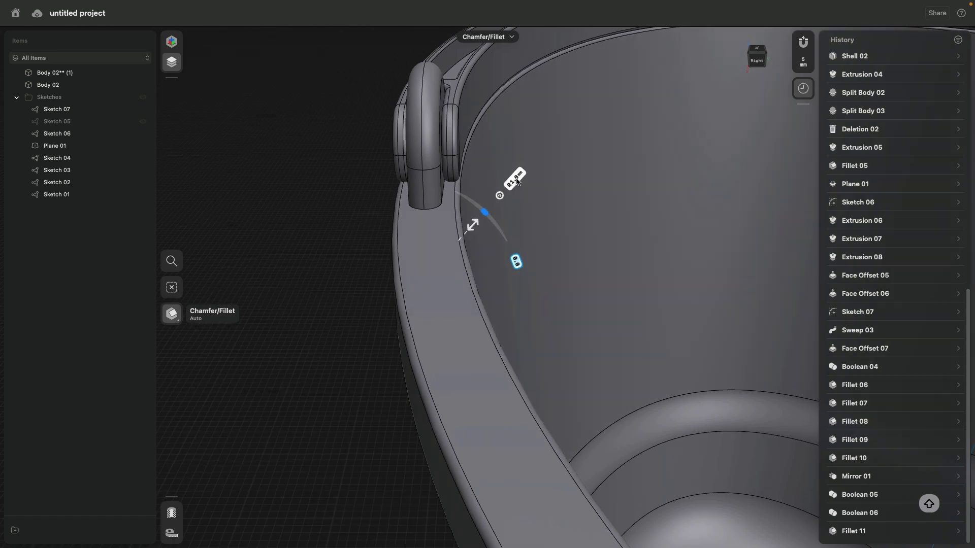
click(515, 178)
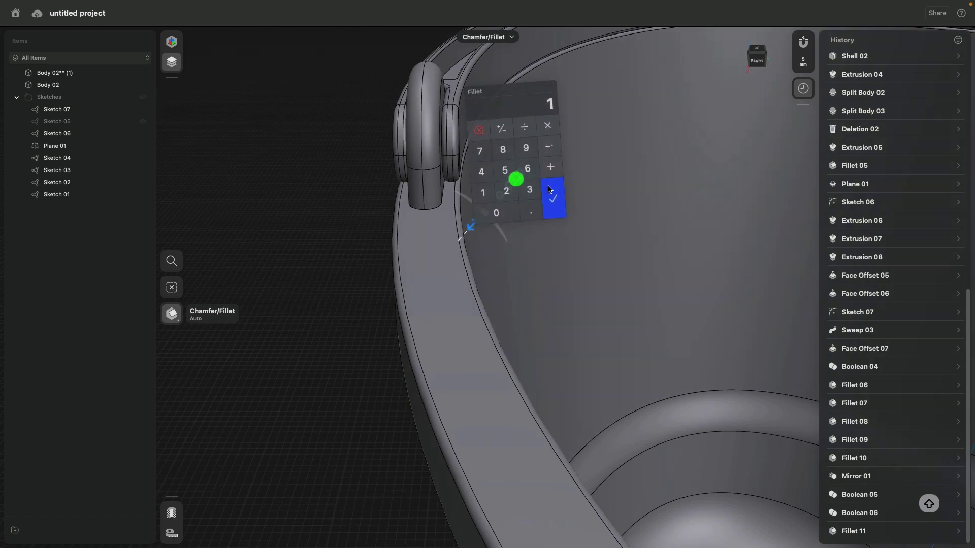
click(503, 194)
click(551, 206)
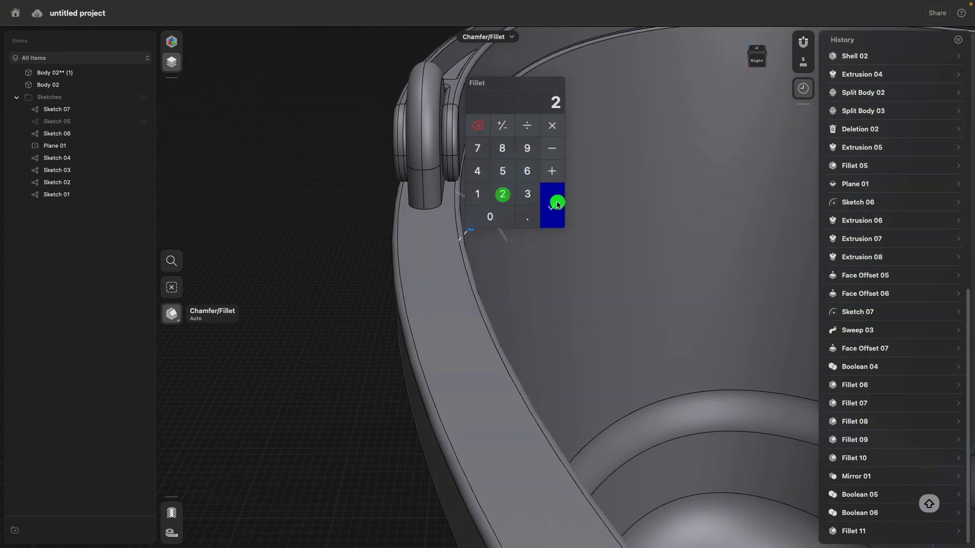
Fillet the hinge base edge at 0.5 mm as Fillet 12
mouse_move(385, 236)
right_down()
mouse_move(356, 272)
mouse_move(373, 273)
mouse_move(417, 201)
right_up()
click(418, 203)
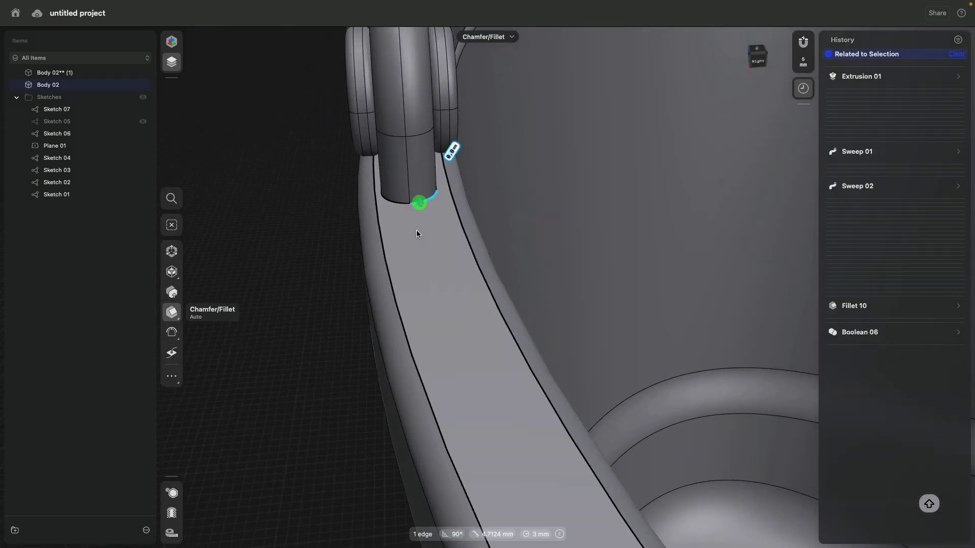
text(0.25)
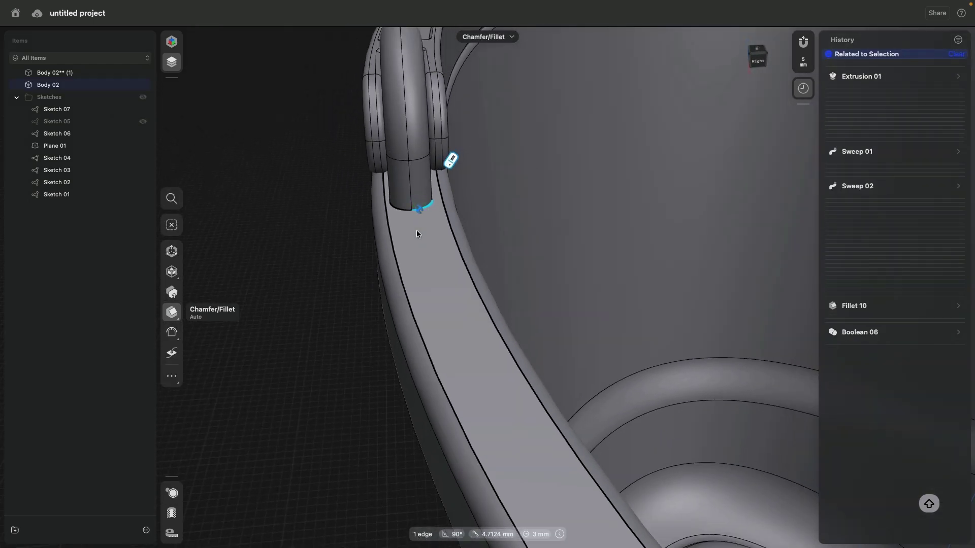
key(Return)
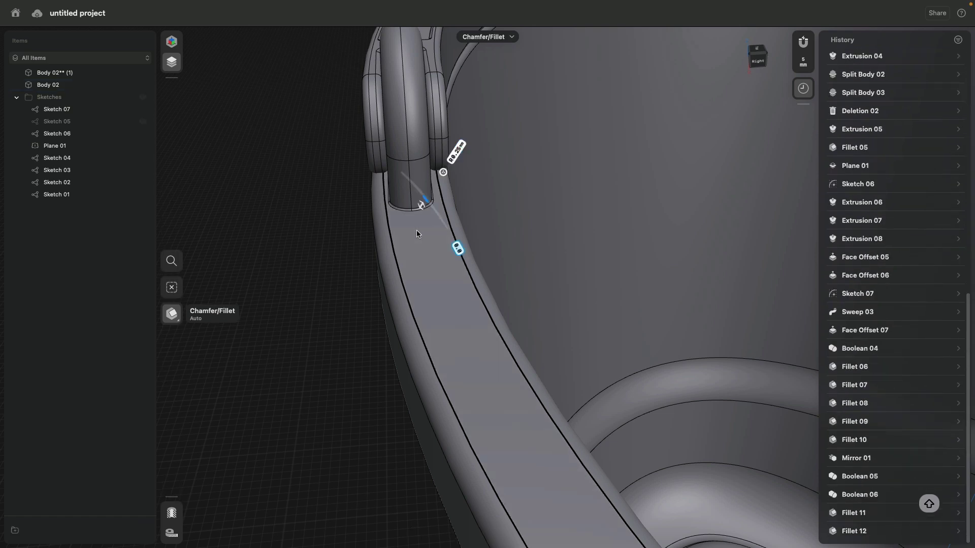
click(456, 152)
text(0.)
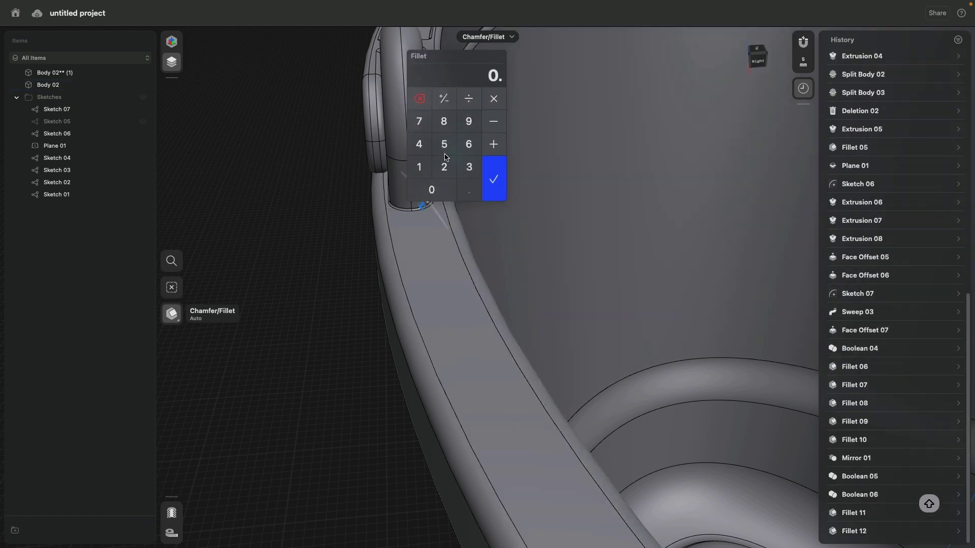
text(5)
click(493, 179)
scroll(354, 292, down, 5)
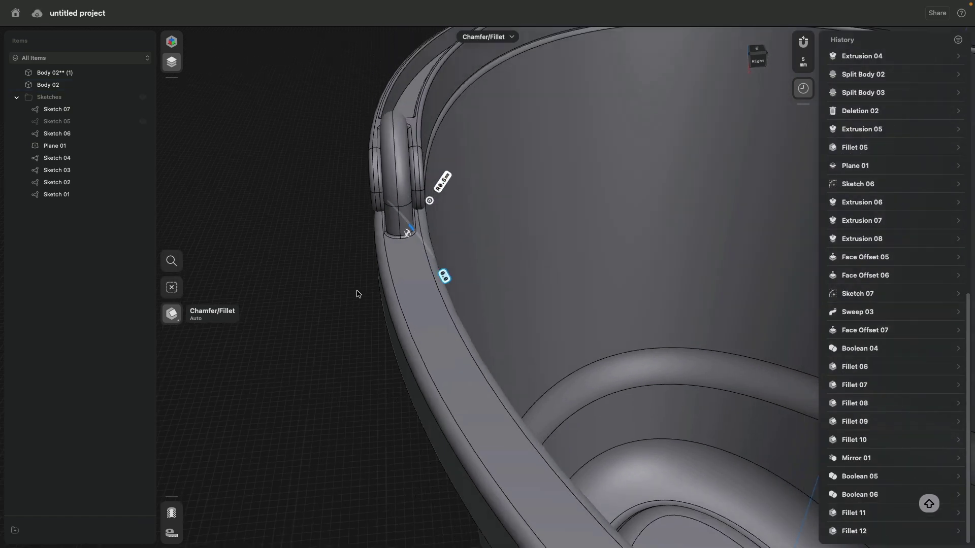
scroll(357, 289, down, 5)
right_drag(548, 226, 557, 225)
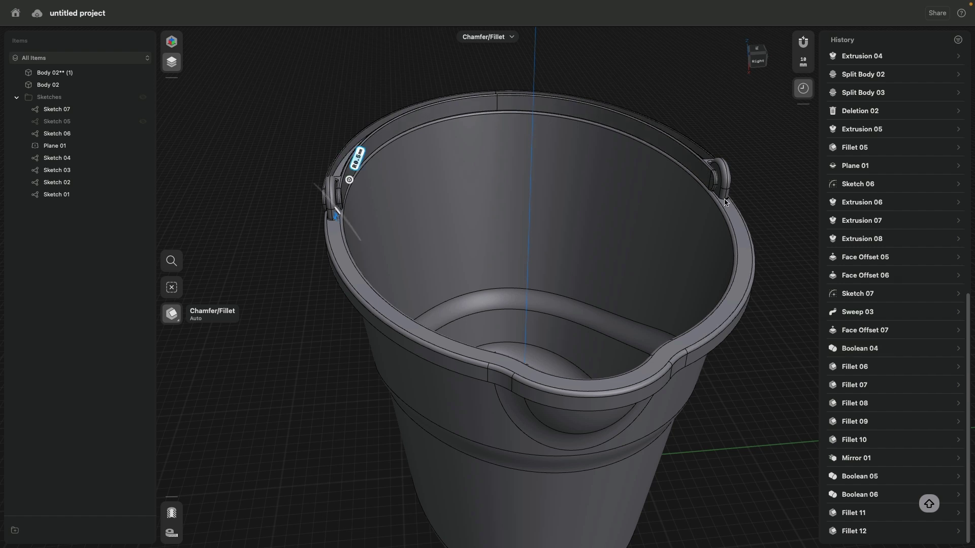
Add the handle-to-rim edge to Fillet 12's edge selection
click(967, 305)
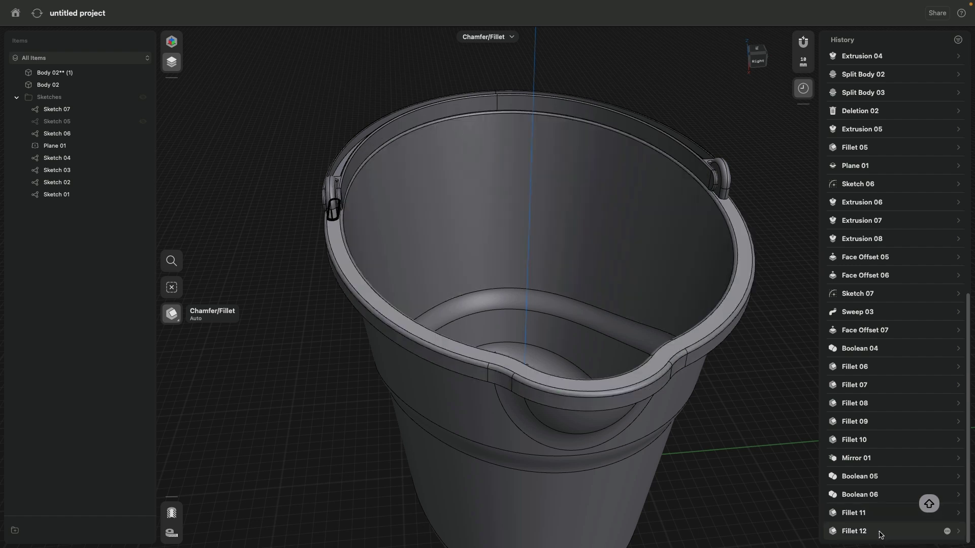
click(958, 534)
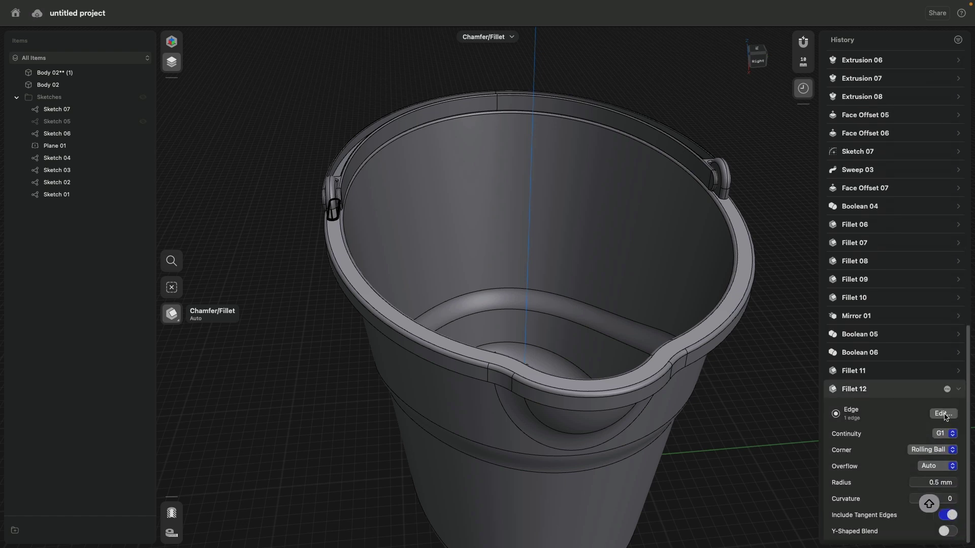
click(942, 414)
scroll(734, 230, up, 5)
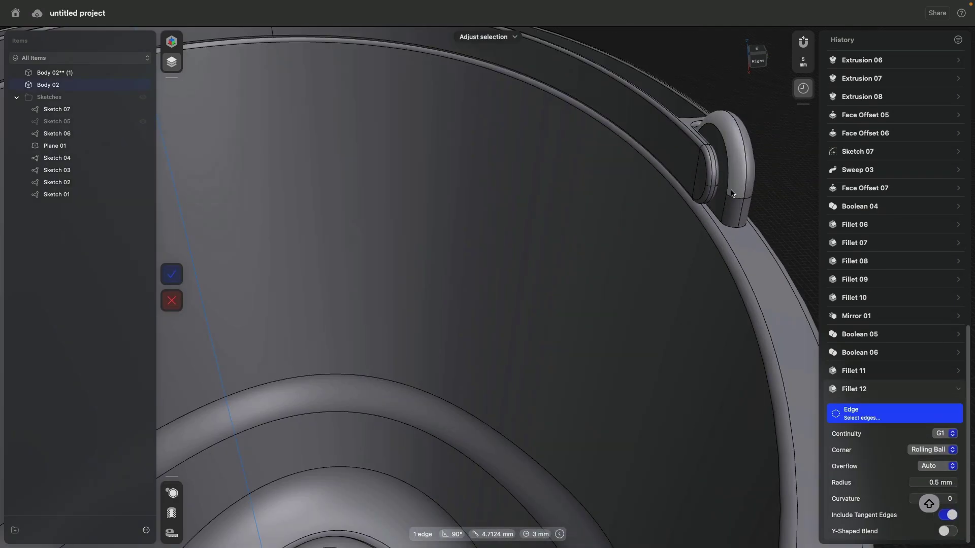
click(734, 230)
scroll(734, 231, down, 5)
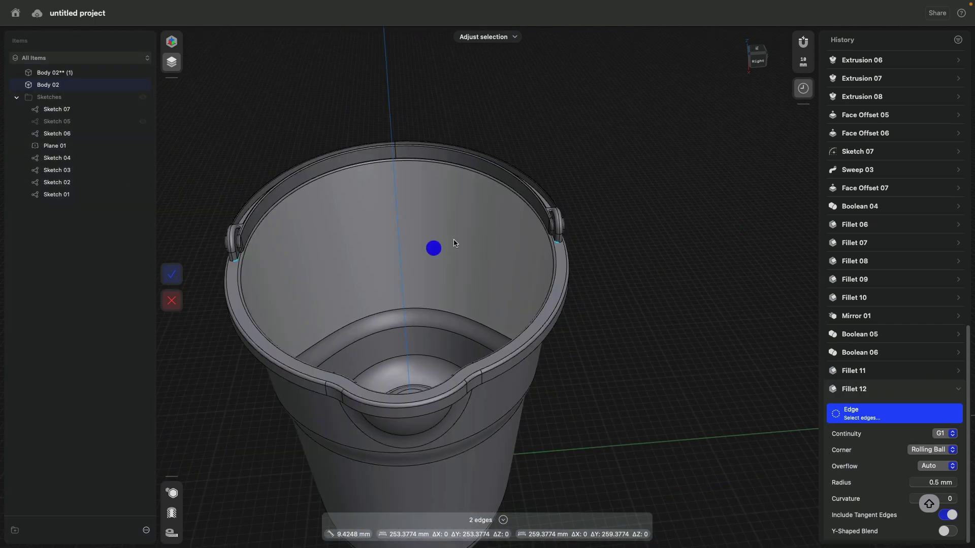
click(171, 273)
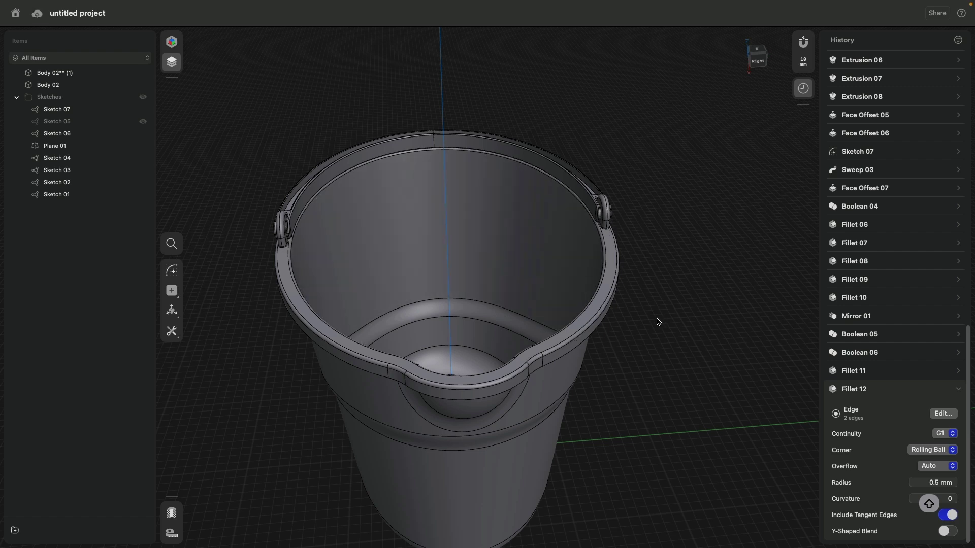
Section the model and fillet the two inner rim edges as Fillet 13, placed before Fillet 12
click(759, 61)
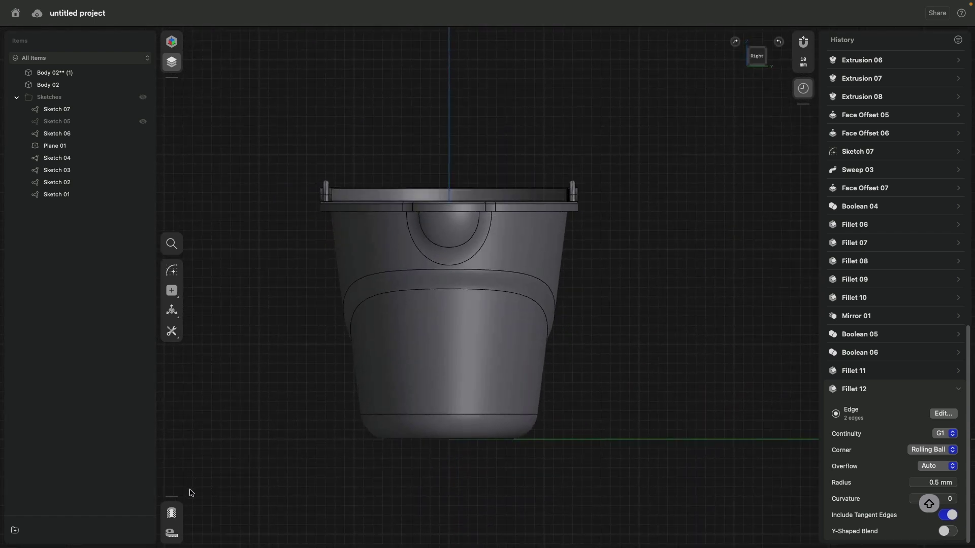
click(172, 513)
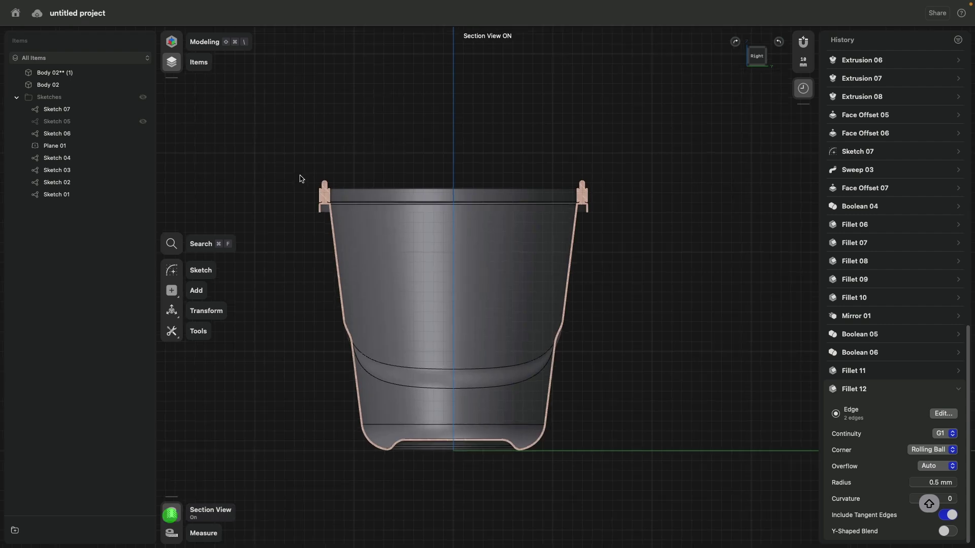
scroll(286, 206, up, 5)
scroll(286, 207, up, 5)
scroll(337, 320, down, 3)
scroll(337, 320, down, 1)
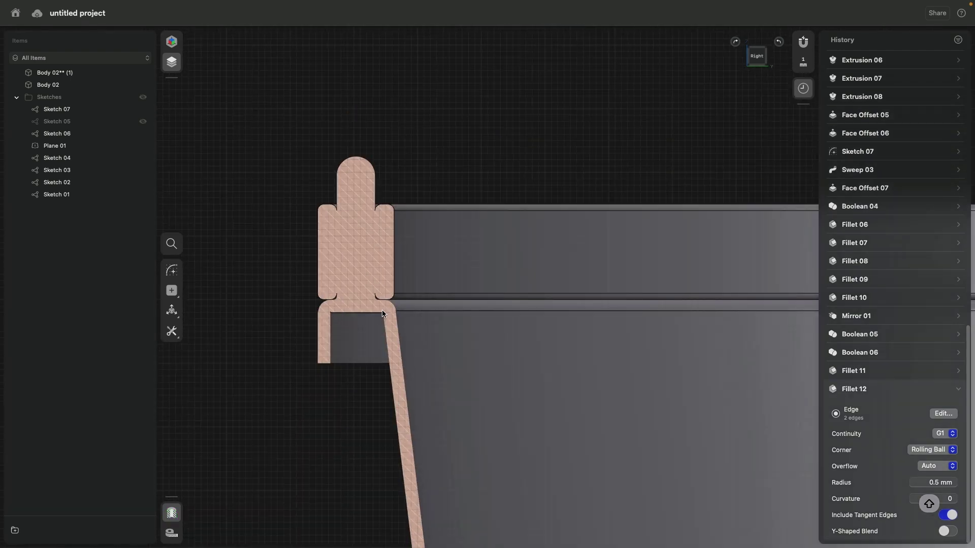
mouse_move(357, 370)
right_down()
mouse_move(313, 335)
mouse_move(324, 305)
mouse_move(375, 320)
right_up()
click(316, 305)
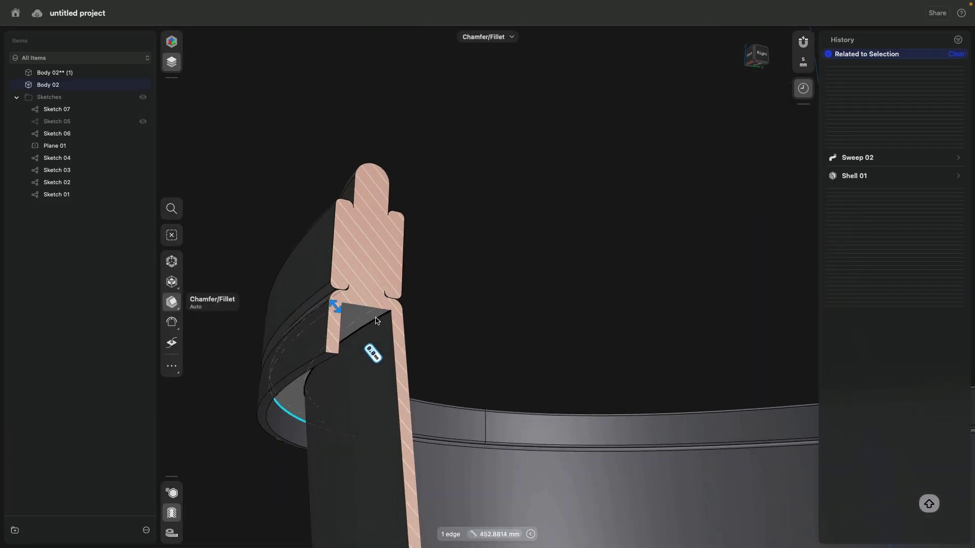
click(380, 314)
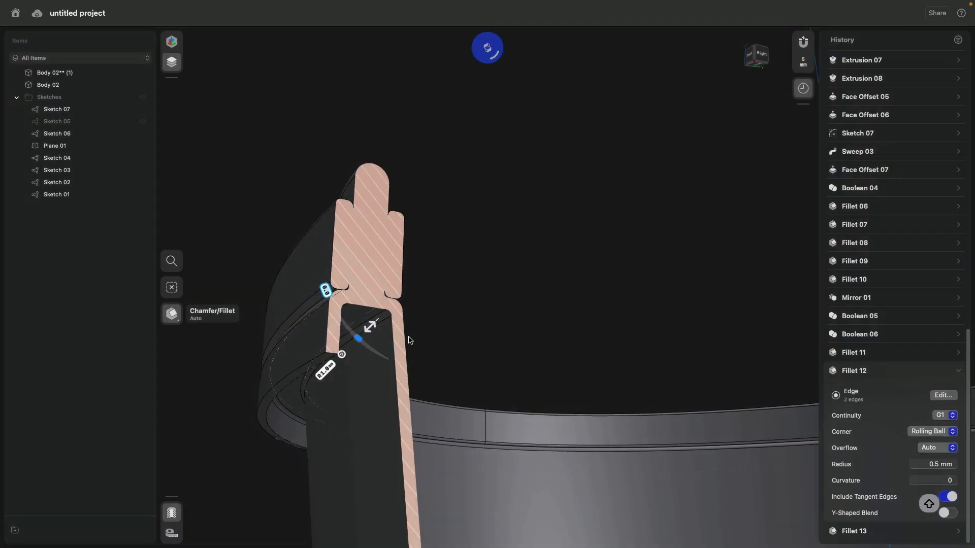
mouse_move(408, 339)
right_down()
mouse_move(415, 327)
mouse_move(357, 304)
right_up()
click(338, 260)
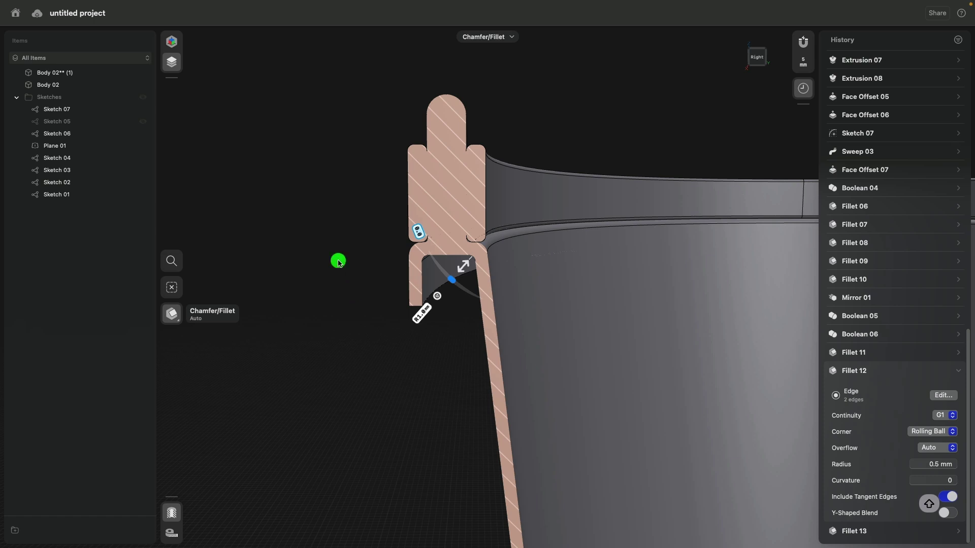
click(960, 371)
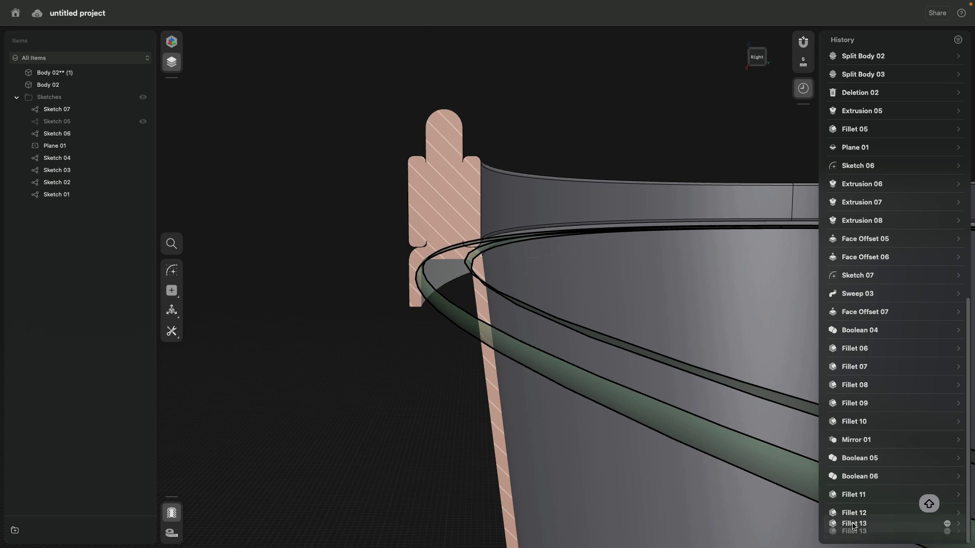
drag(852, 534, 853, 506)
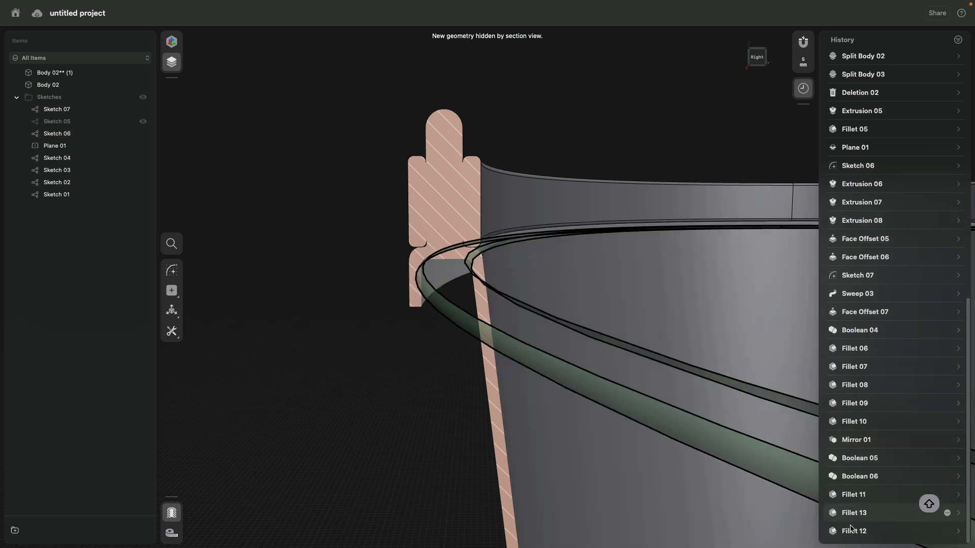
Turn off Section View and set the wavy band's Loft 01 start and end tangents to G2
click(172, 512)
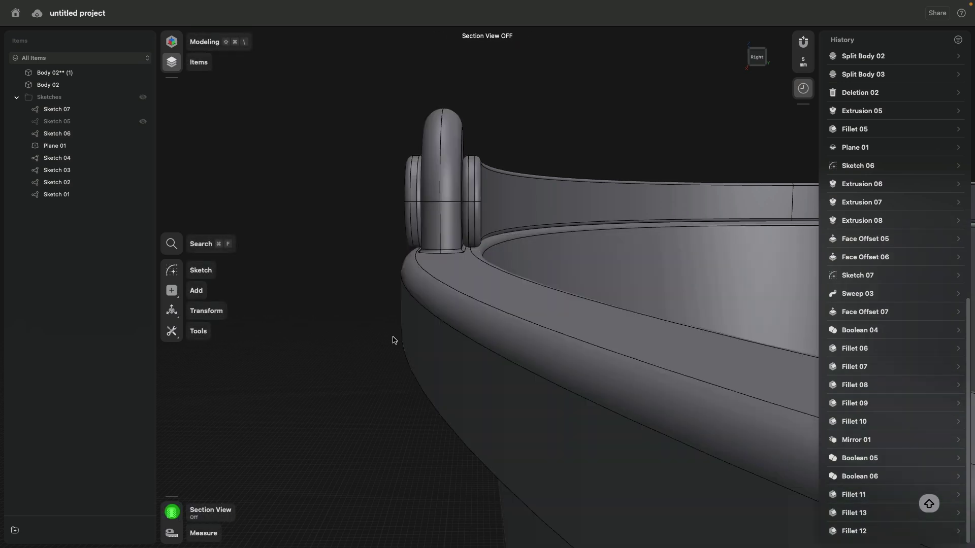
scroll(393, 339, down, 5)
scroll(403, 335, up, 5)
scroll(370, 332, down, 3)
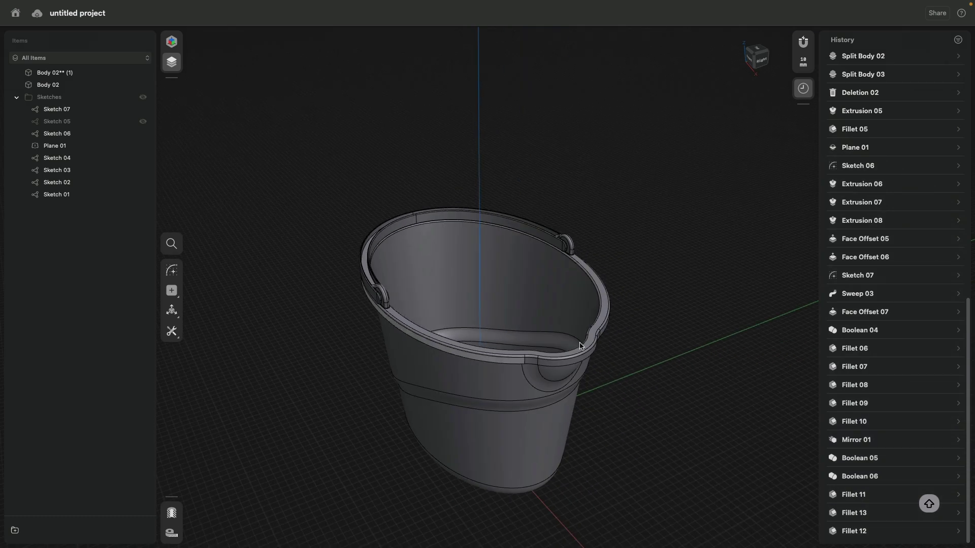
mouse_move(719, 337)
right_down()
mouse_move(598, 315)
mouse_move(576, 322)
right_up()
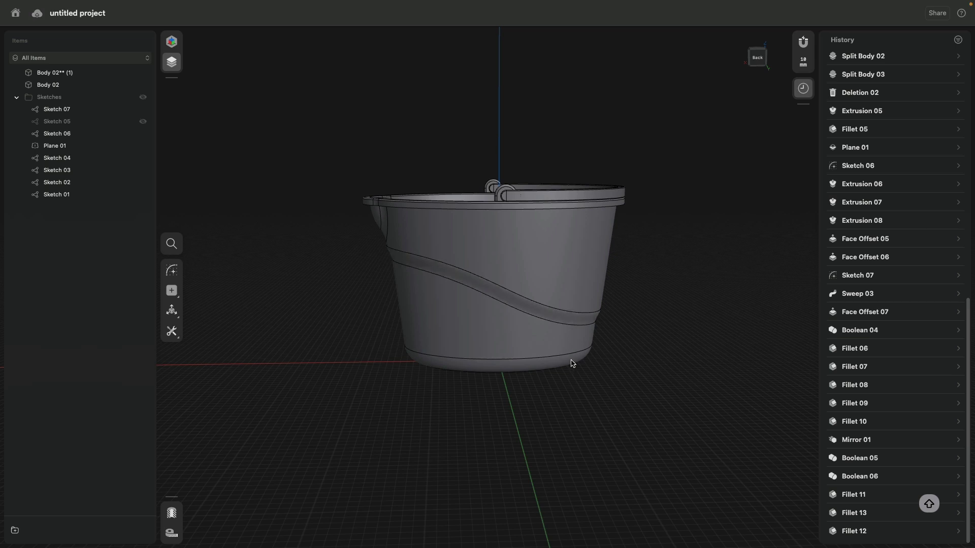
click(593, 321)
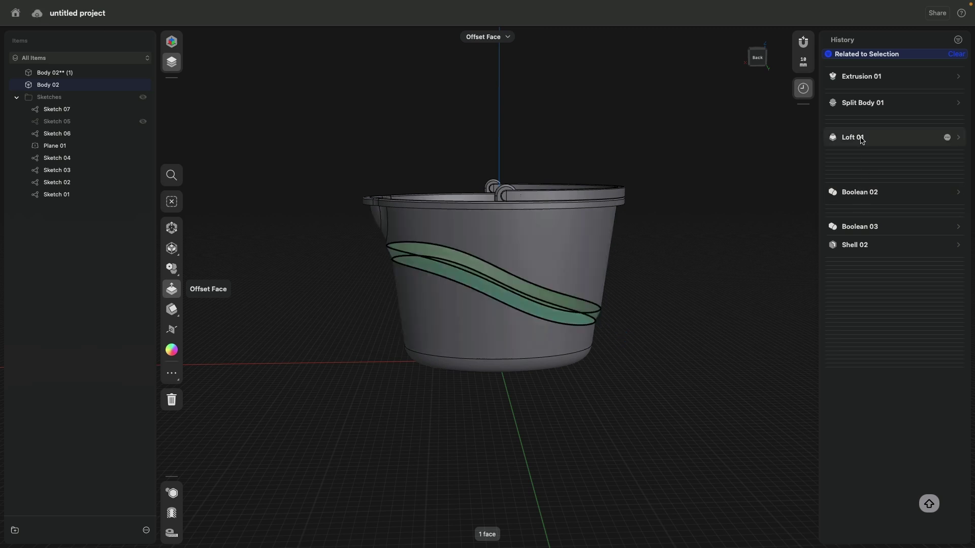
click(958, 138)
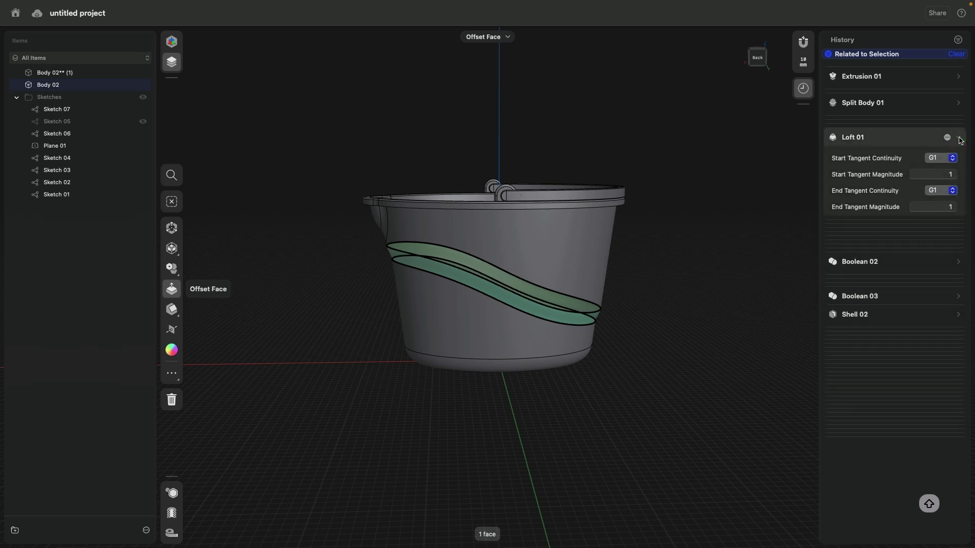
click(939, 162)
click(939, 160)
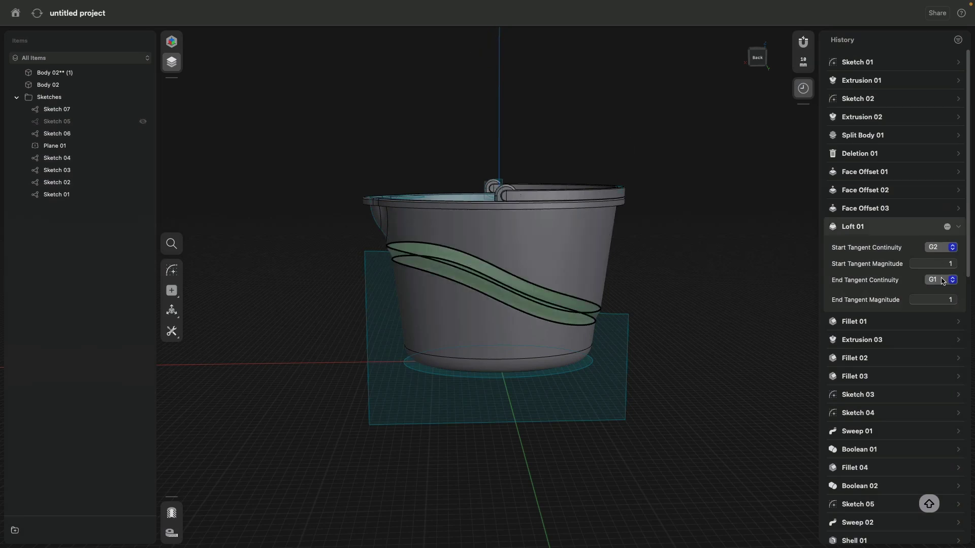
click(942, 281)
click(940, 293)
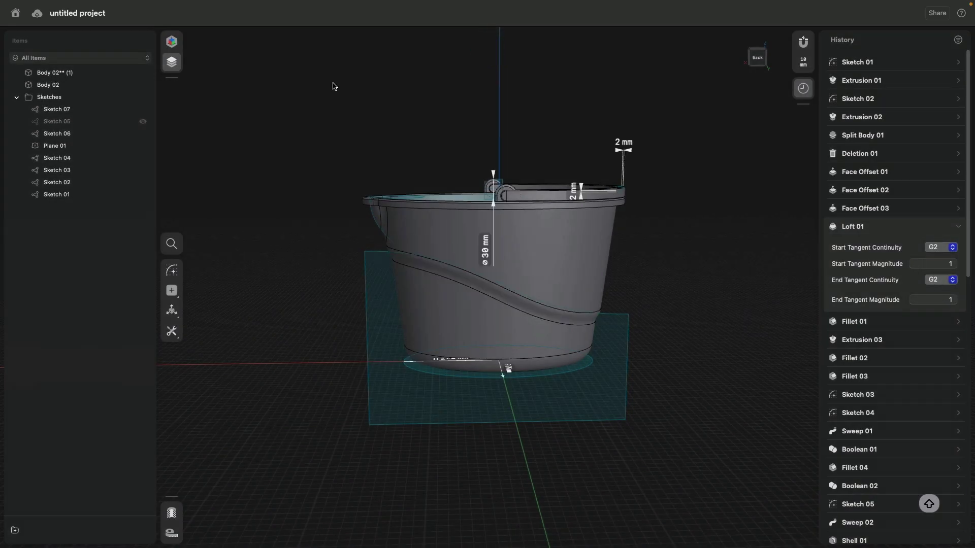
Set the base Fillet 02's continuity to G2
click(553, 363)
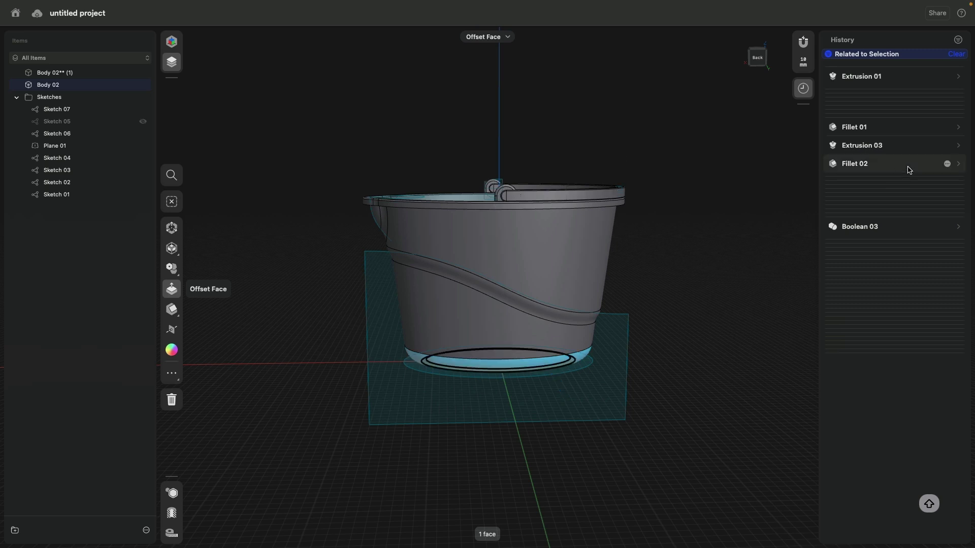
click(959, 165)
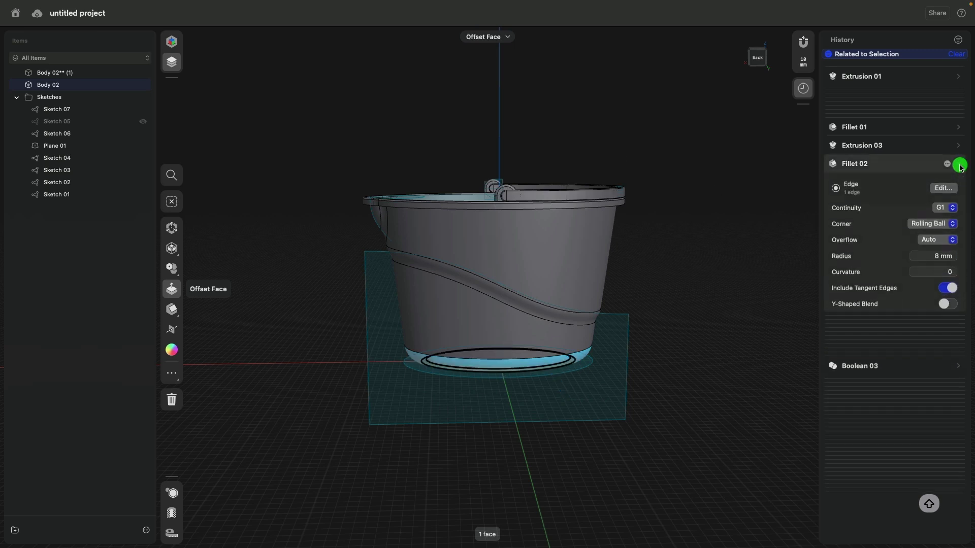
click(945, 208)
click(940, 220)
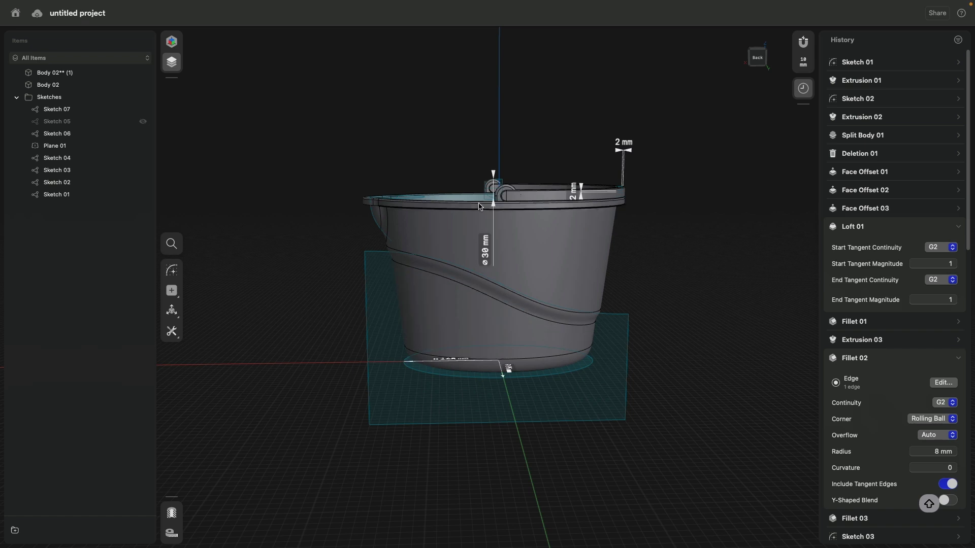
Hide the Sketches folder and orbit to look into the bucket from above
click(142, 98)
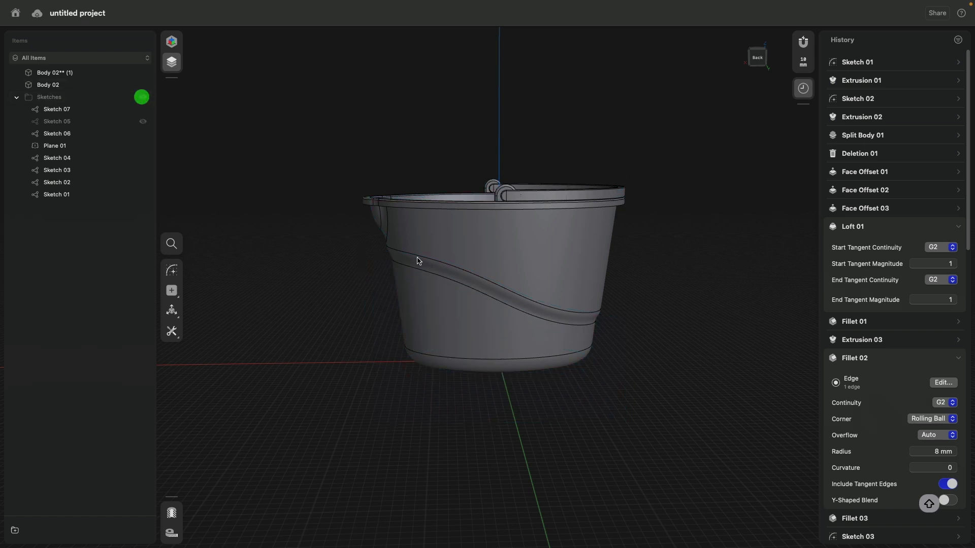
click(468, 322)
click(475, 284)
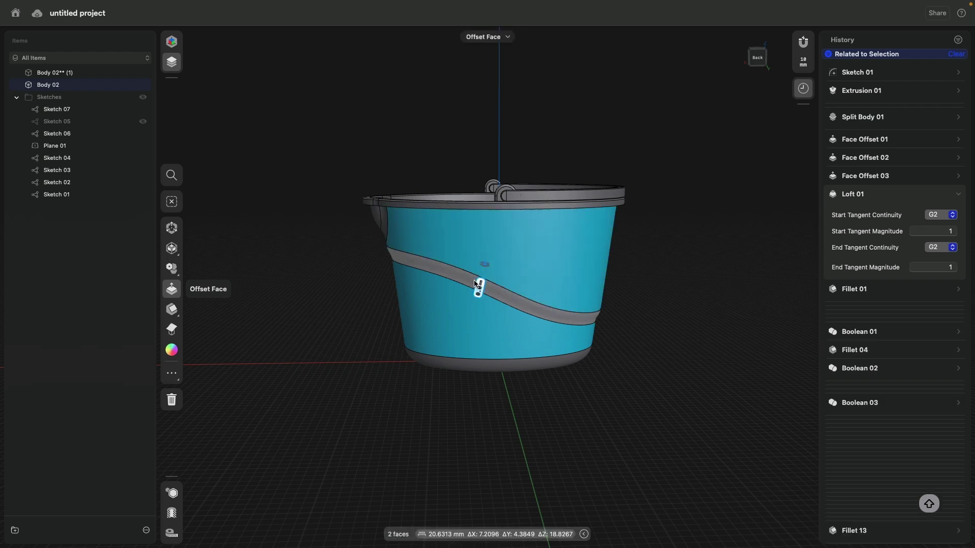
click(311, 327)
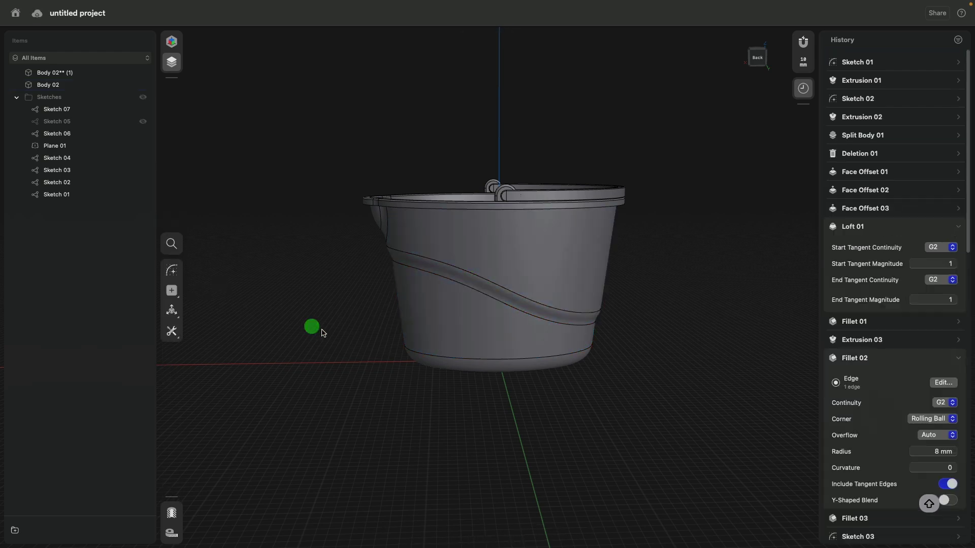
mouse_move(312, 328)
right_down()
mouse_move(320, 368)
mouse_move(516, 328)
mouse_move(337, 342)
mouse_move(679, 149)
right_up()
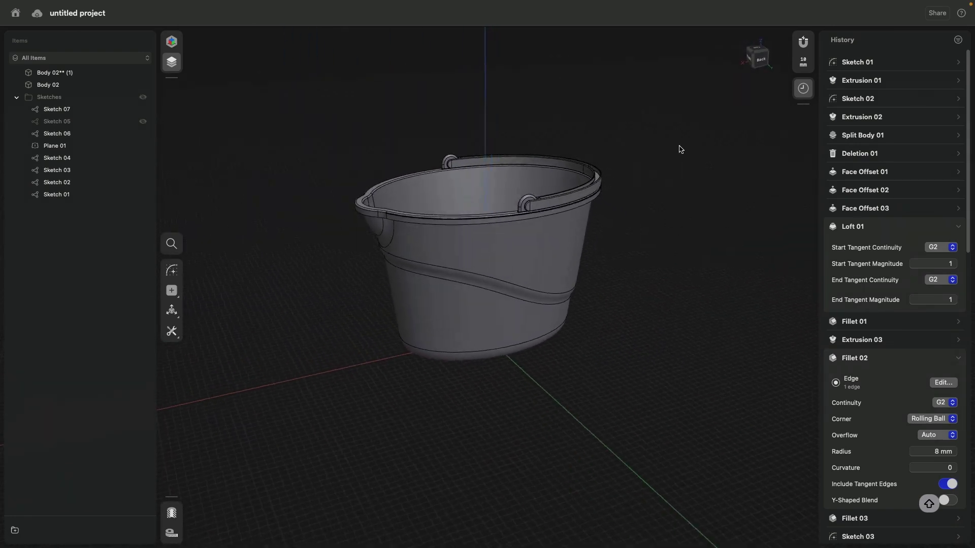
Close the History and Items panels and bring up the workspace list
click(802, 88)
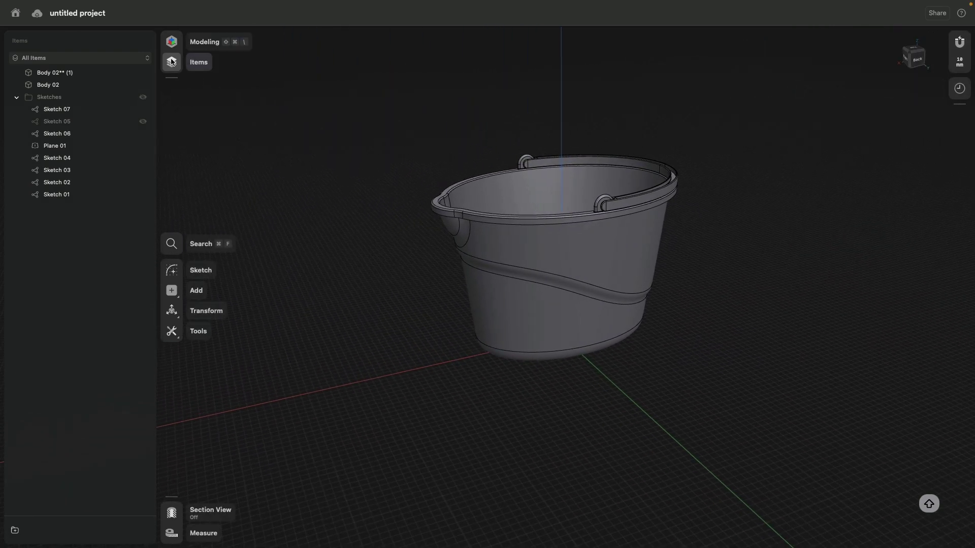
click(172, 62)
scroll(388, 149, up, 2)
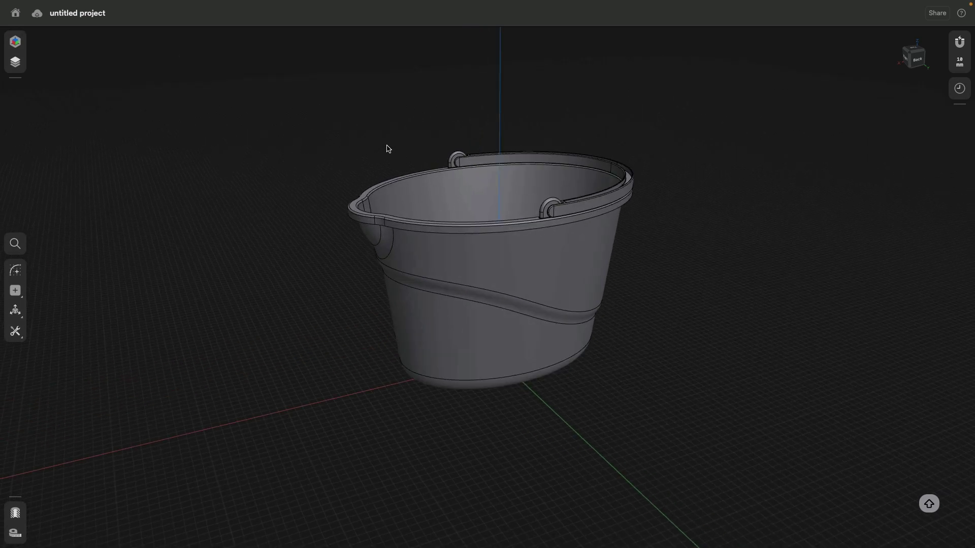
scroll(374, 153, up, 2)
click(15, 41)
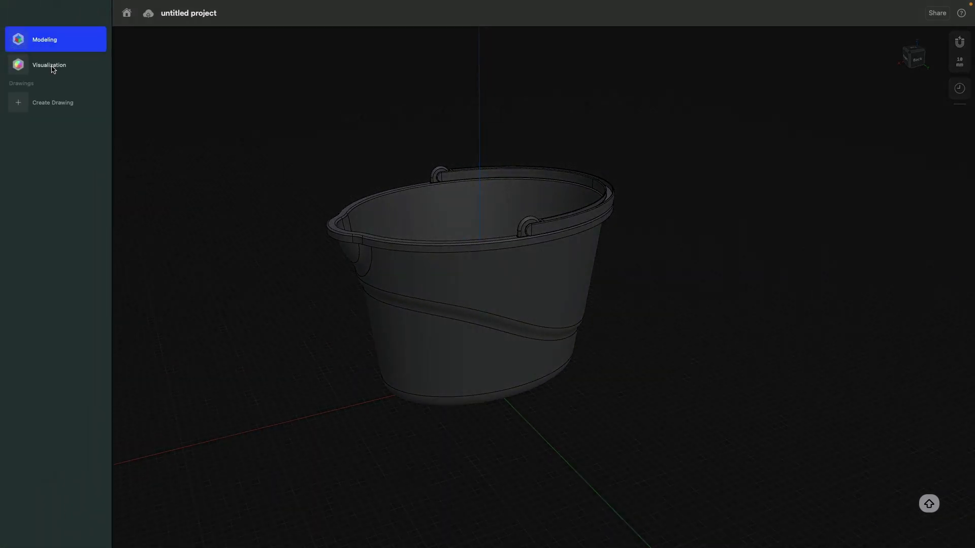
Switch to the Visualization workspace and apply the Gradient Mood environment
click(52, 68)
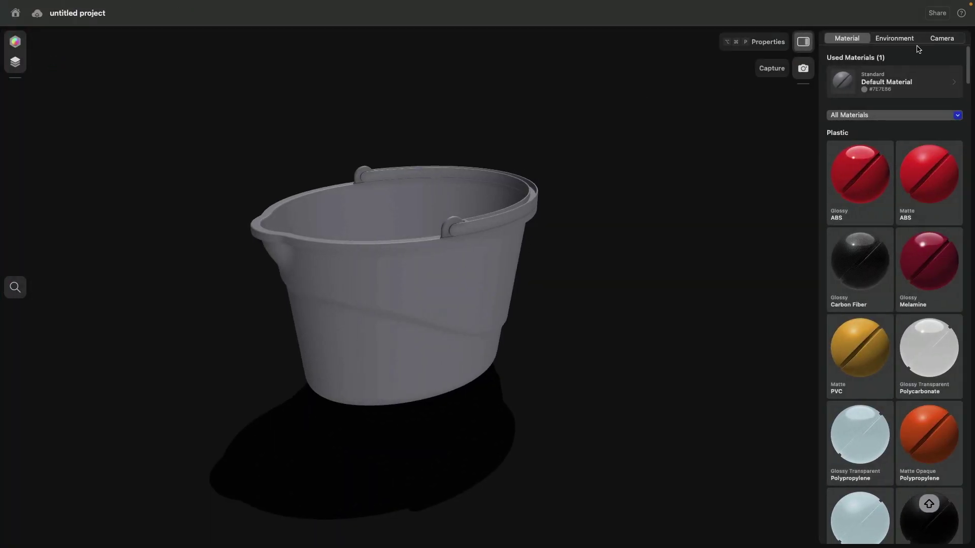
click(894, 39)
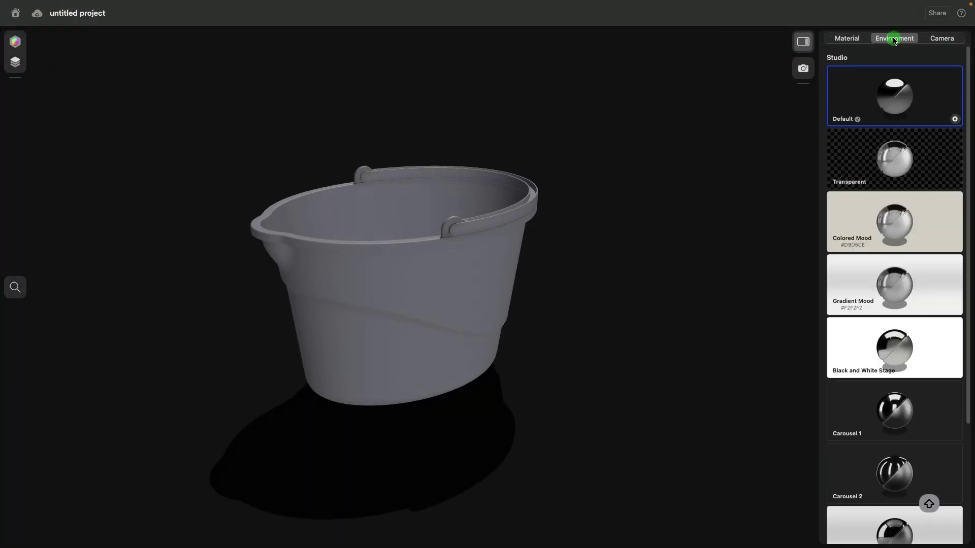
click(893, 286)
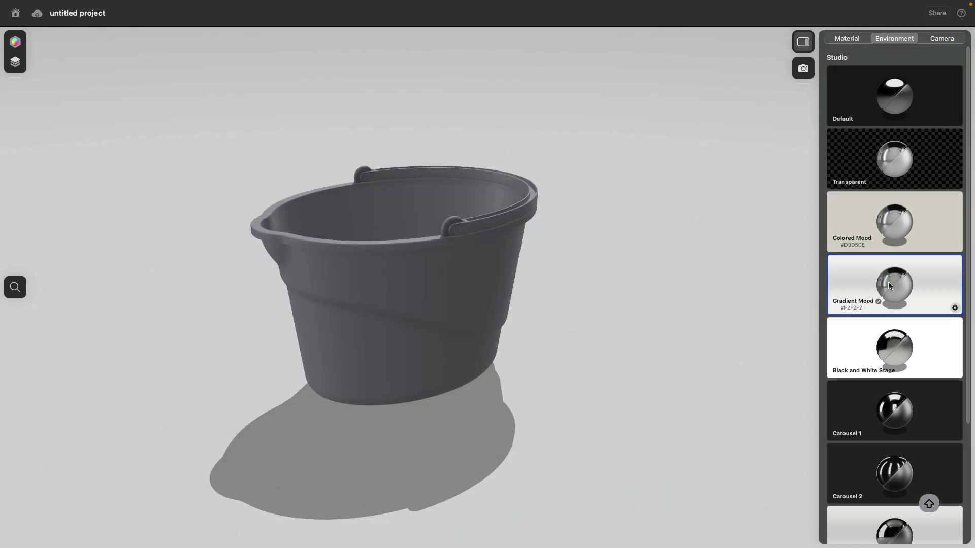
Rotate the Gradient Mood light to about -156°
click(954, 308)
drag(876, 151, 836, 152)
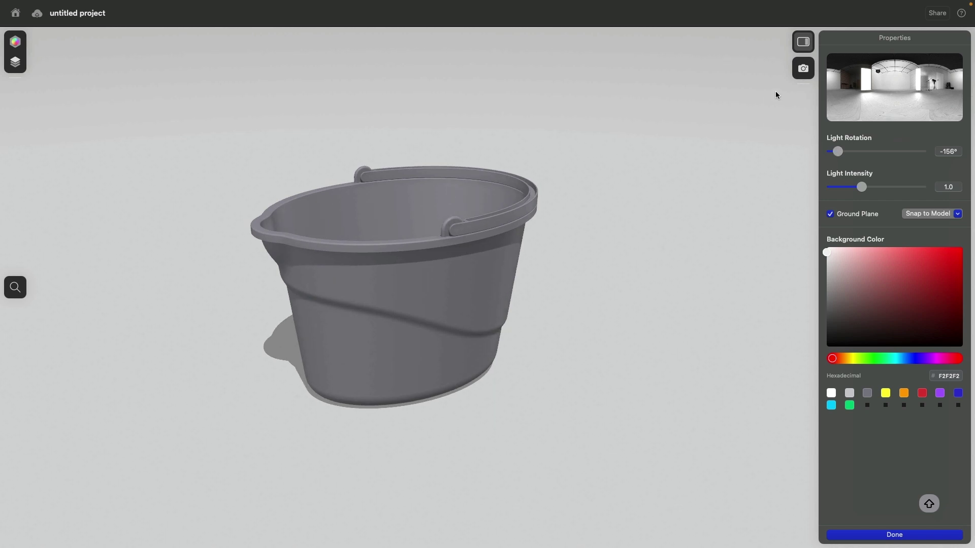
click(894, 535)
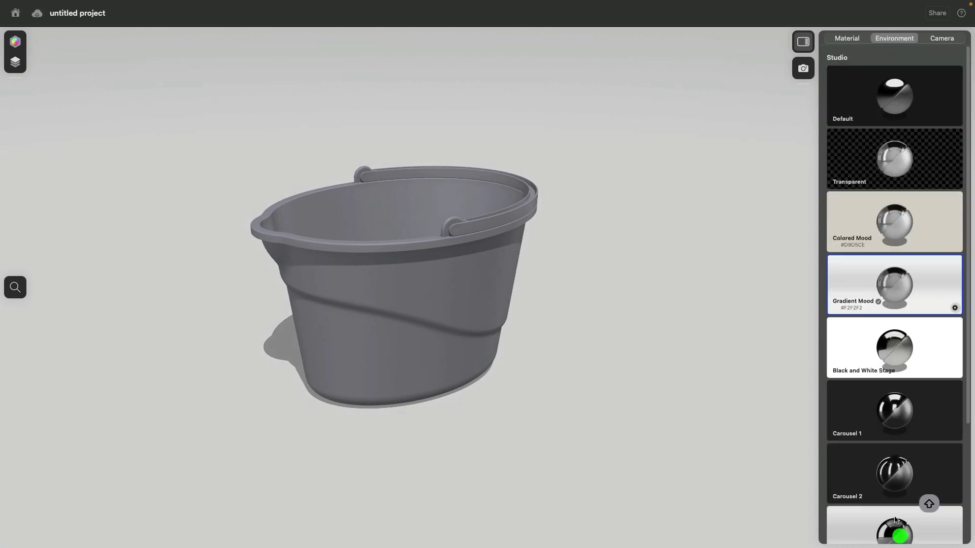
Apply Matte PVC to the bucket body and make it white
click(847, 38)
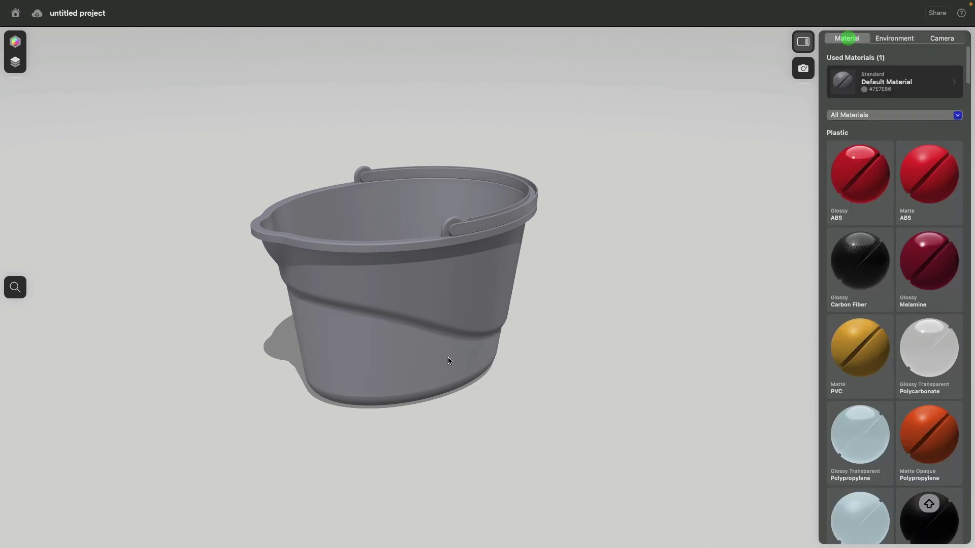
drag(857, 347, 425, 288)
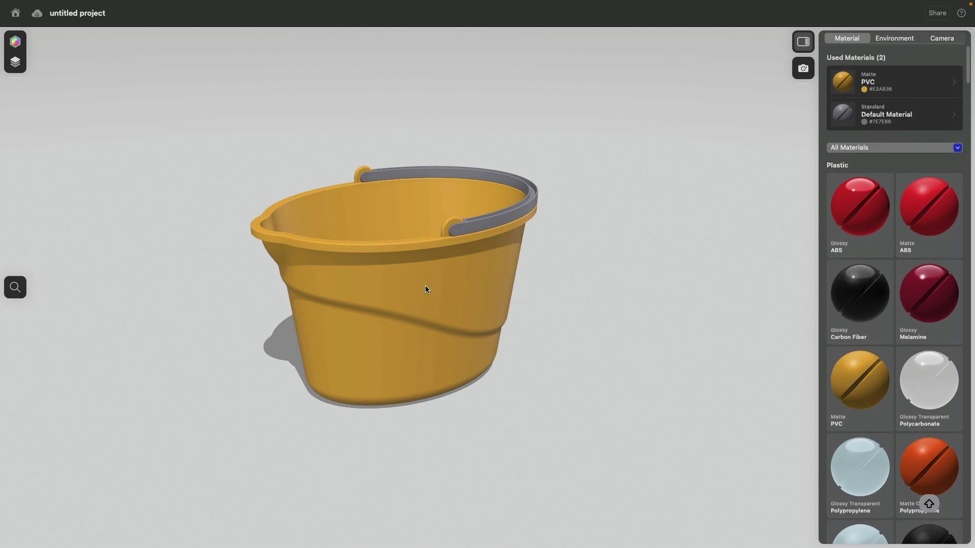
click(842, 84)
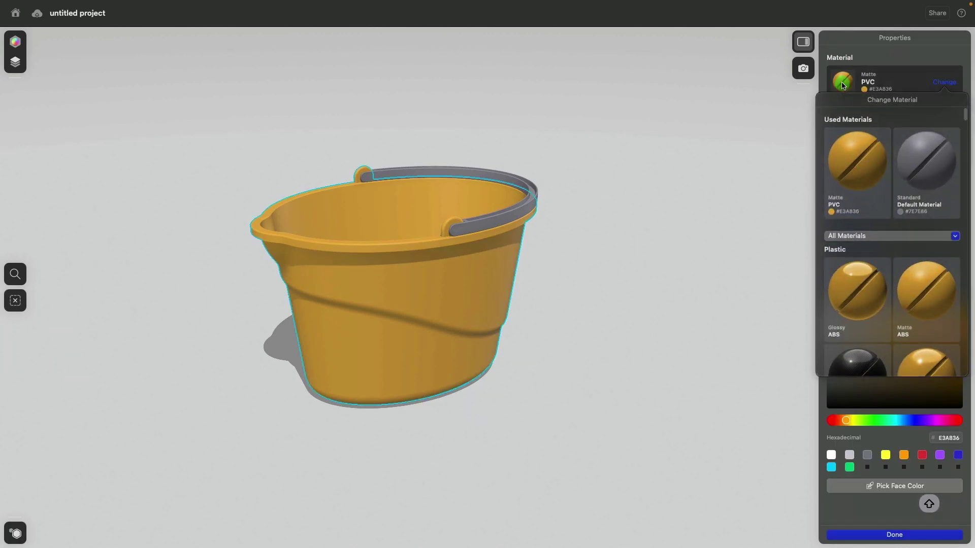
click(835, 446)
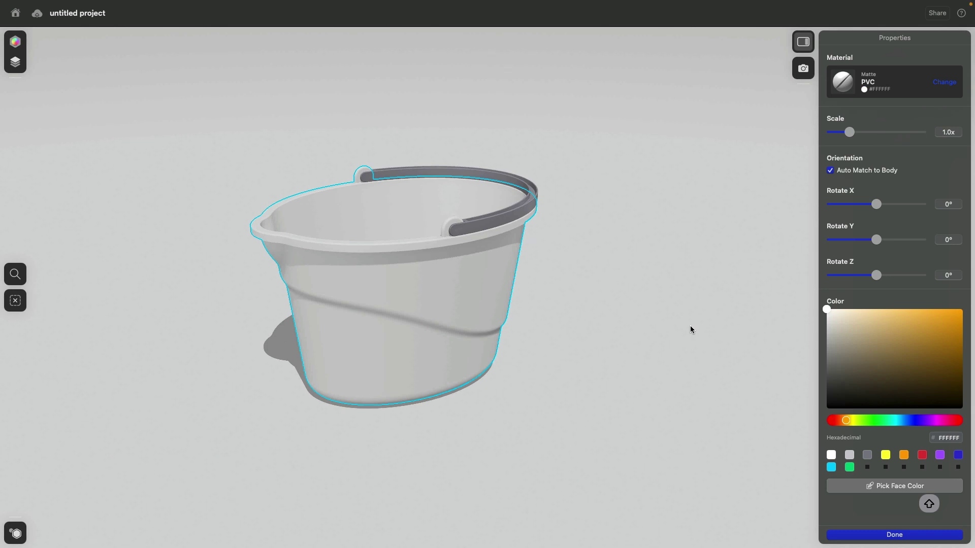
Apply Matte PVC to the bucket handle
click(703, 170)
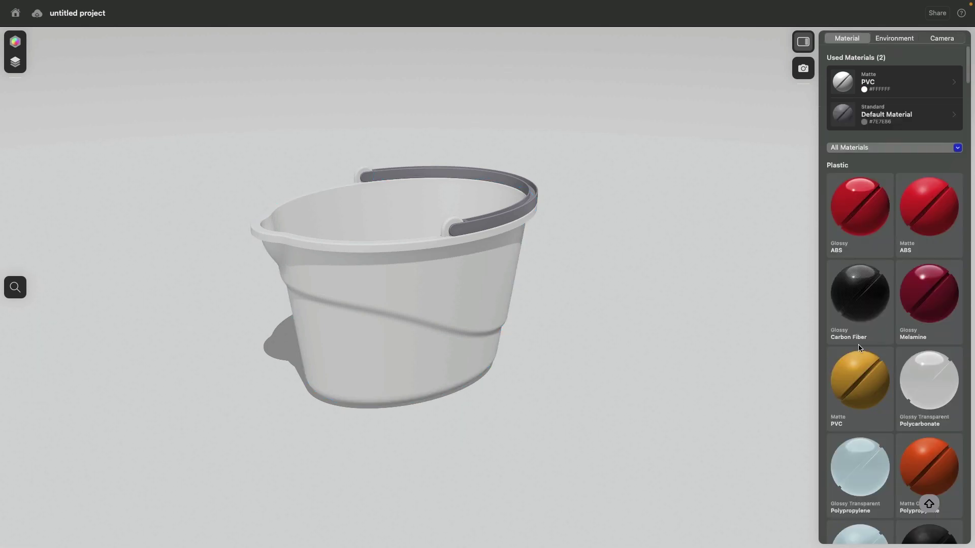
drag(859, 371, 522, 183)
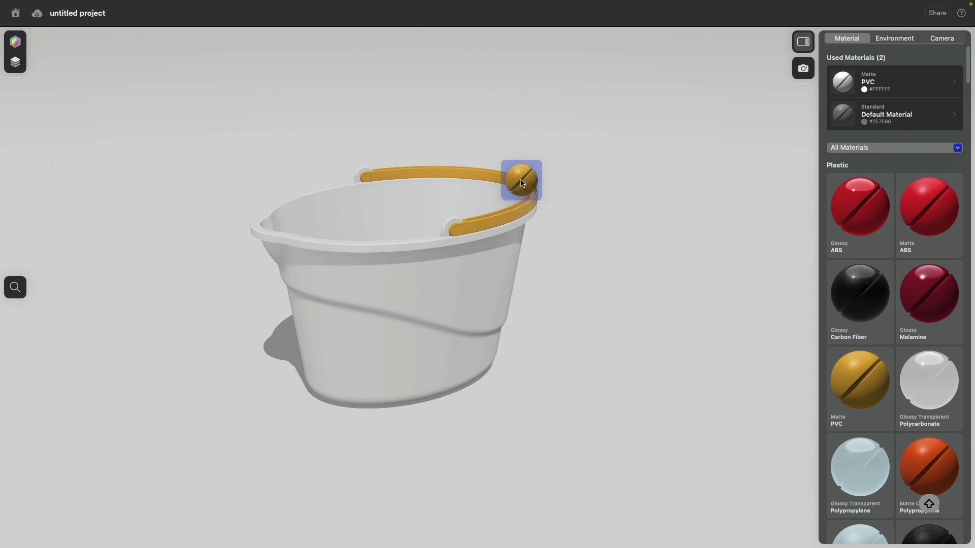
drag(522, 183, 523, 184)
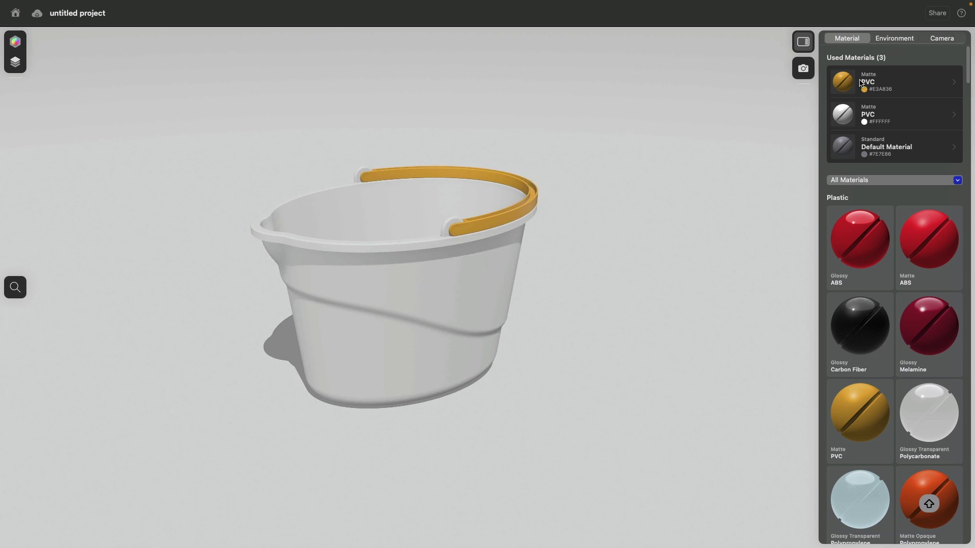
Change the handle's Matte PVC color to hex 1D4EFF
click(838, 82)
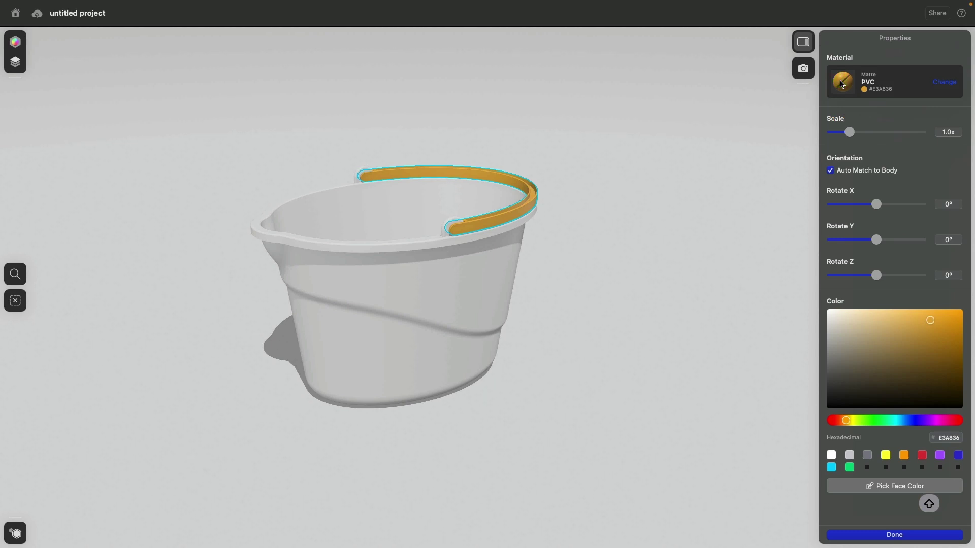
click(943, 438)
double_click(946, 436)
text(D)
text(4EFF)
key(Return)
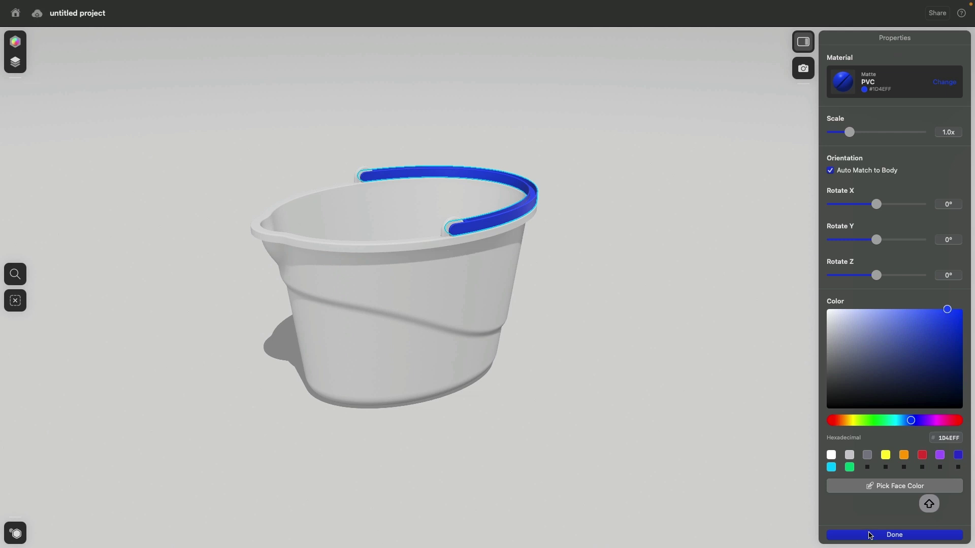
click(894, 534)
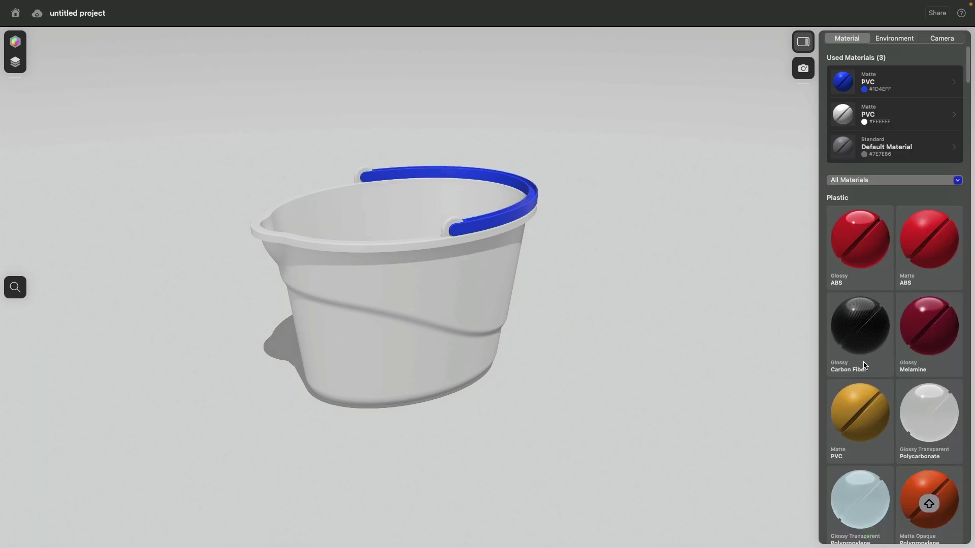
Set the Gradient Mood background color to hex 1D4EFF
click(895, 38)
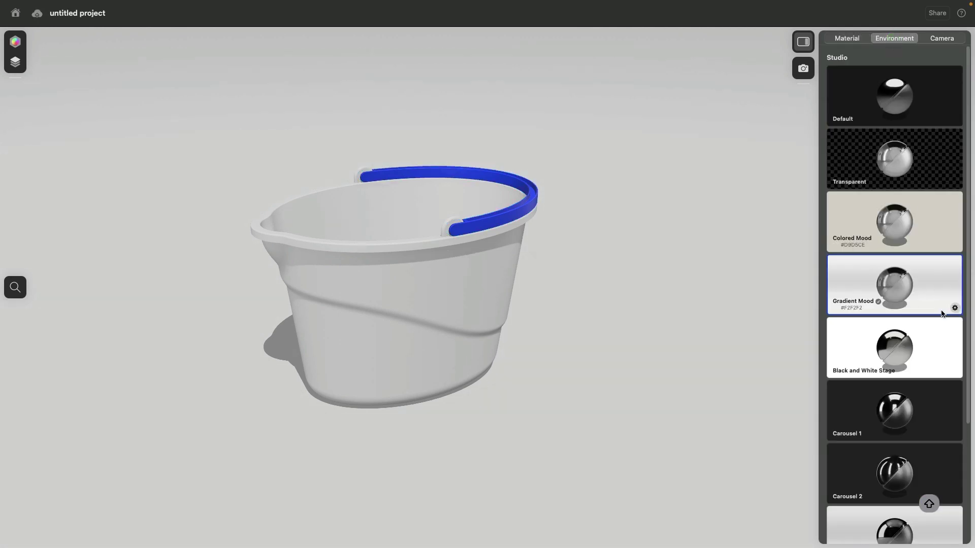
click(955, 309)
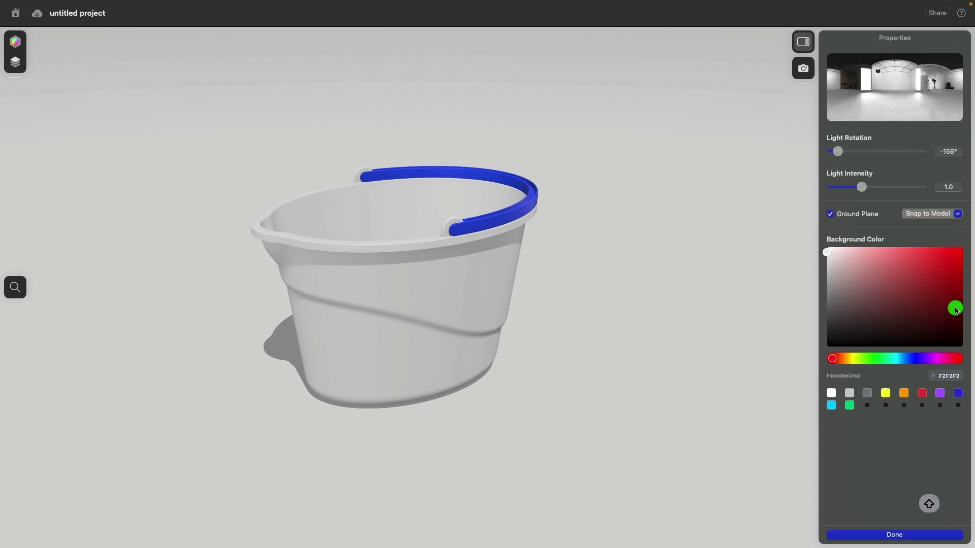
click(943, 376)
click(940, 376)
key(BackSpace)
text(1D)
text(4EFF)
key(Return)
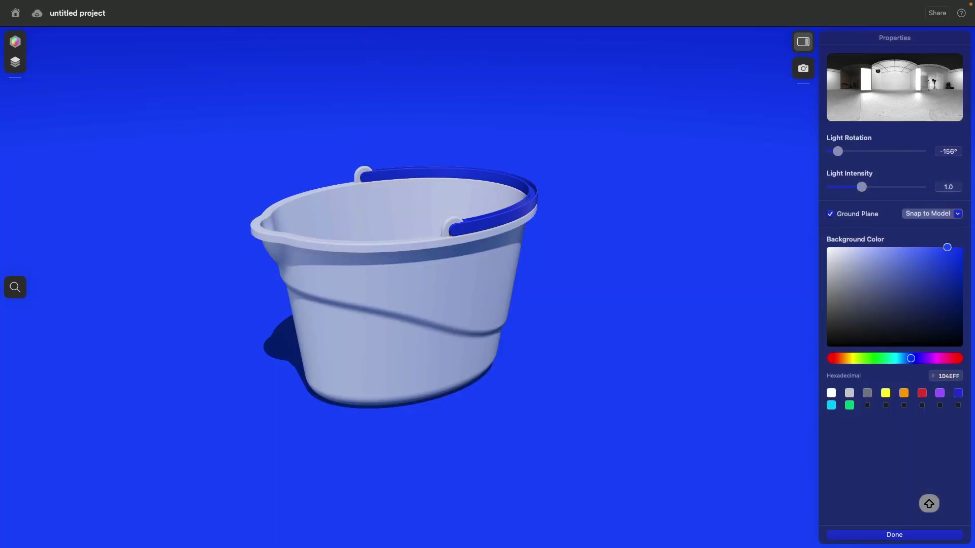
Lighten the background to pale blue B7C6FC and close the environment settings
click(932, 250)
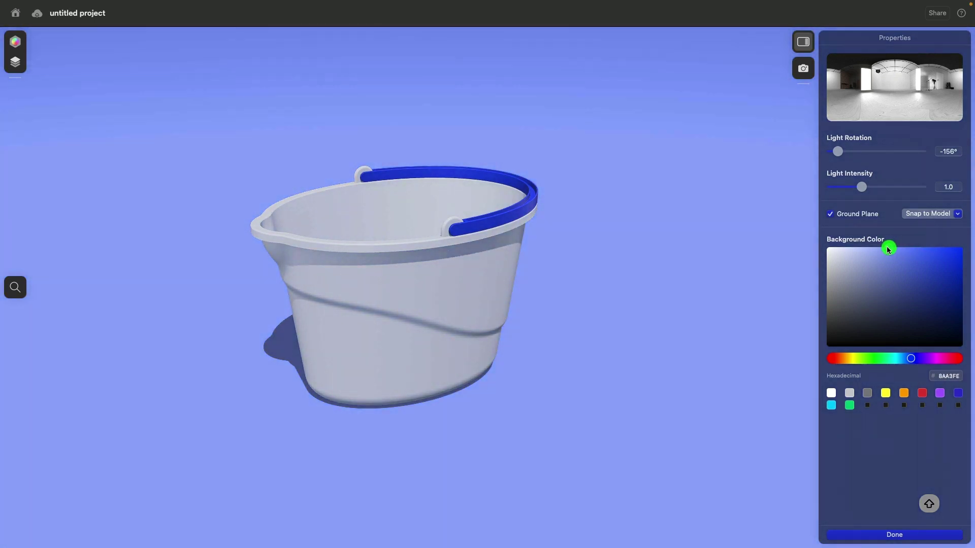
drag(933, 250, 864, 250)
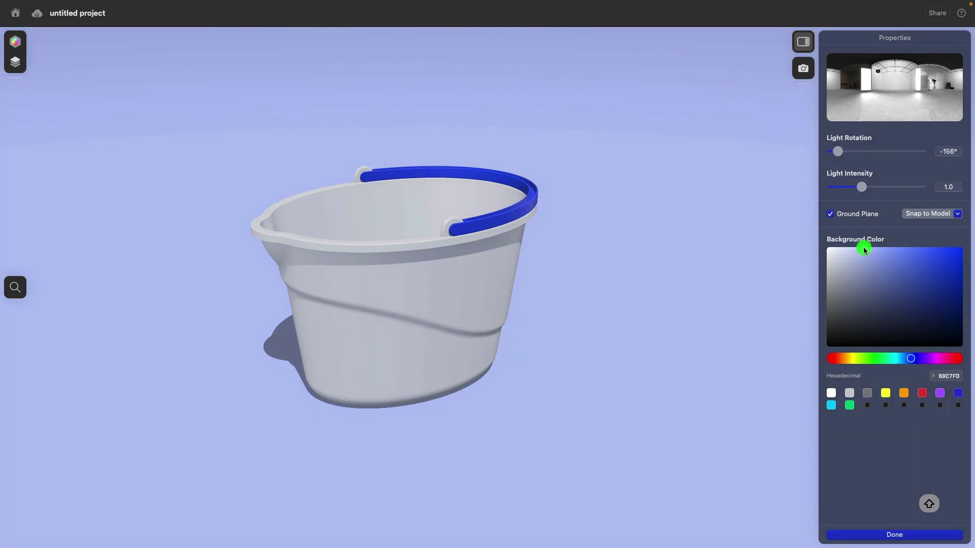
mouse_move(581, 249)
mouse_down()
mouse_move(709, 248)
mouse_move(697, 240)
mouse_move(708, 254)
mouse_up()
click(803, 41)
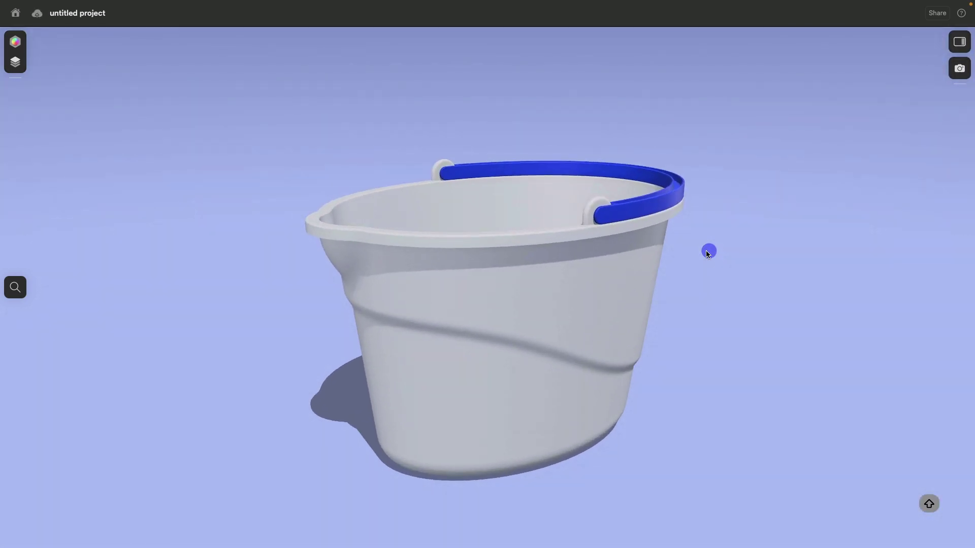